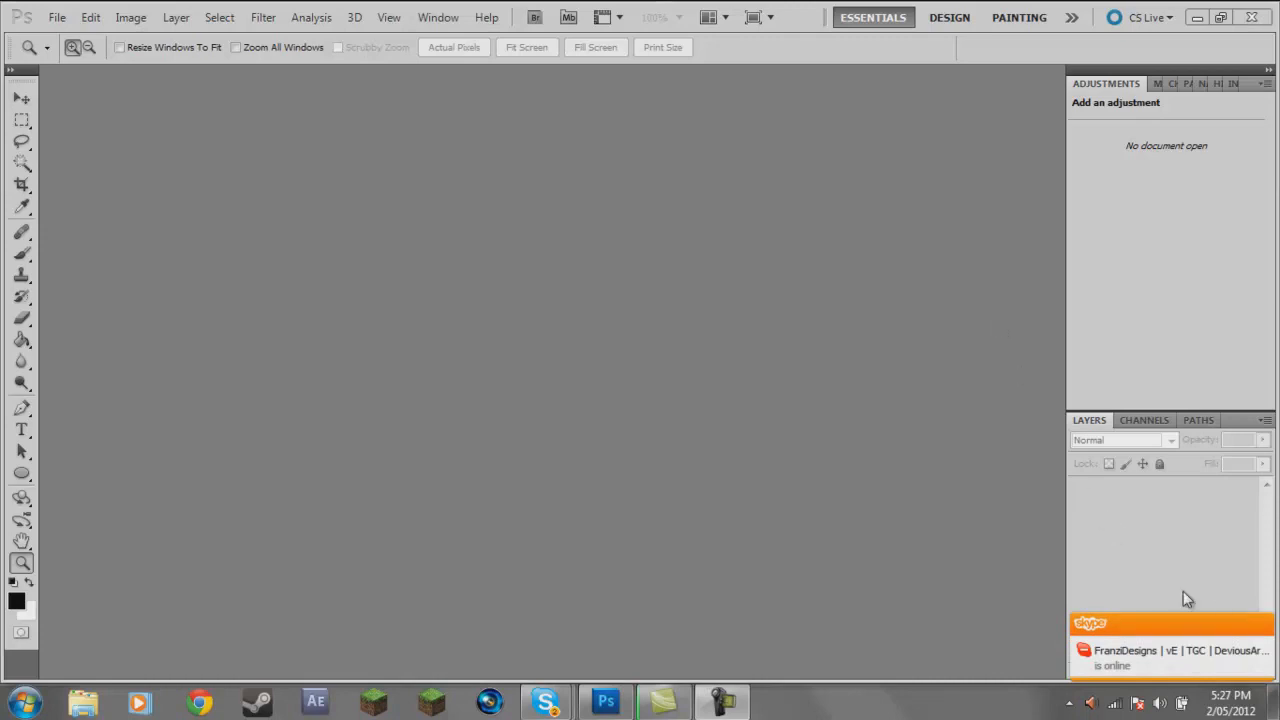
- Dismiss the Skype notification and hide the screen recorder's controls
click(1265, 625)
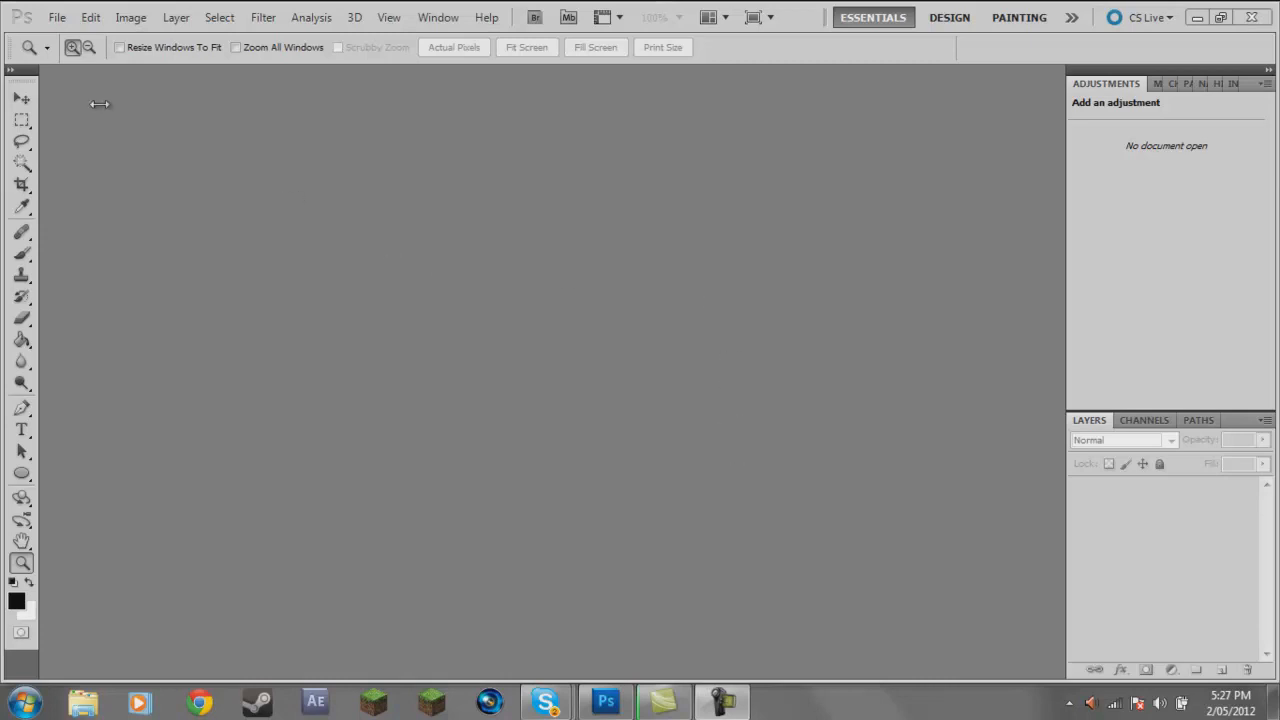
click(722, 703)
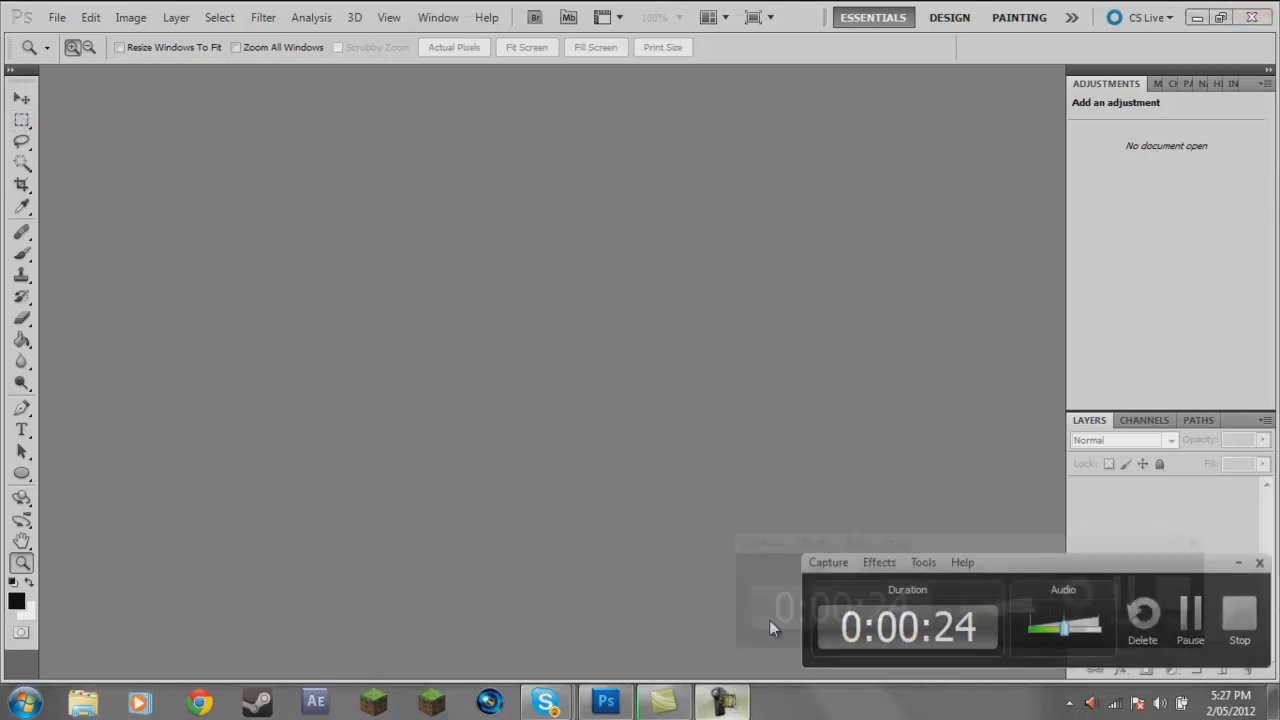
click(1238, 562)
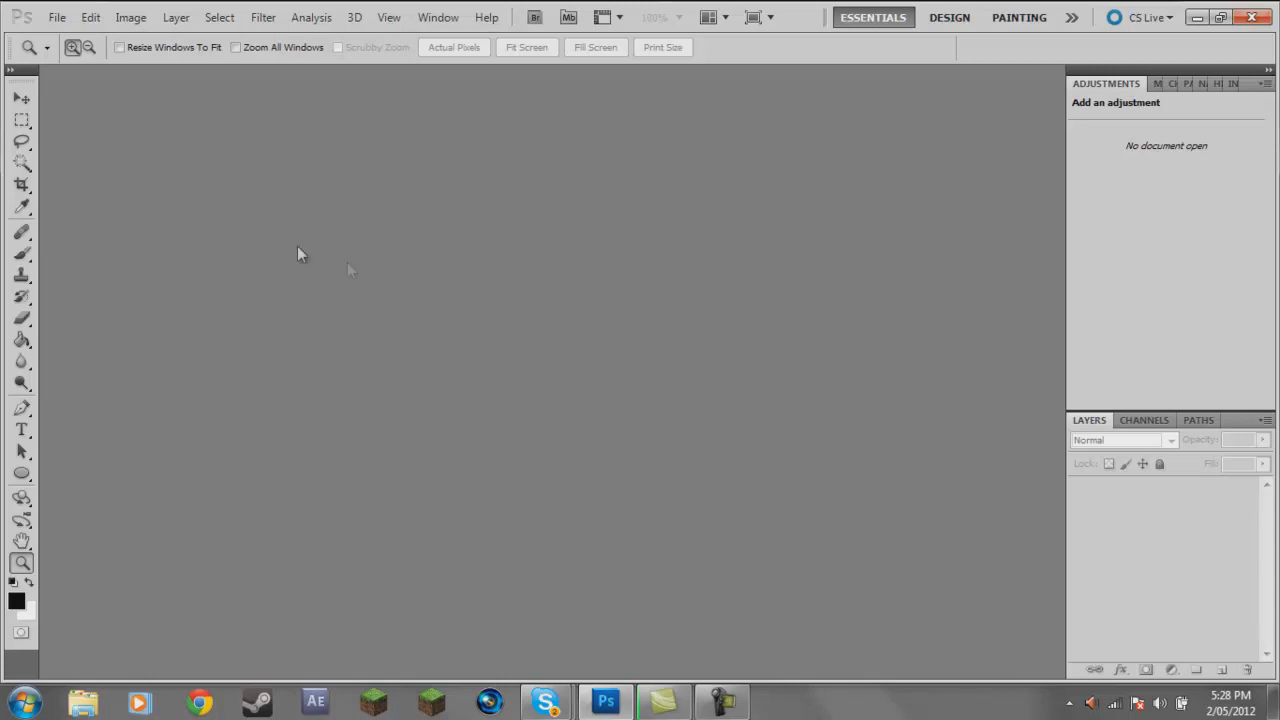
- Open the TRIANGLE.png reference banner, inspect its FACEBOOK header up close, then close it
click(57, 17)
click(69, 48)
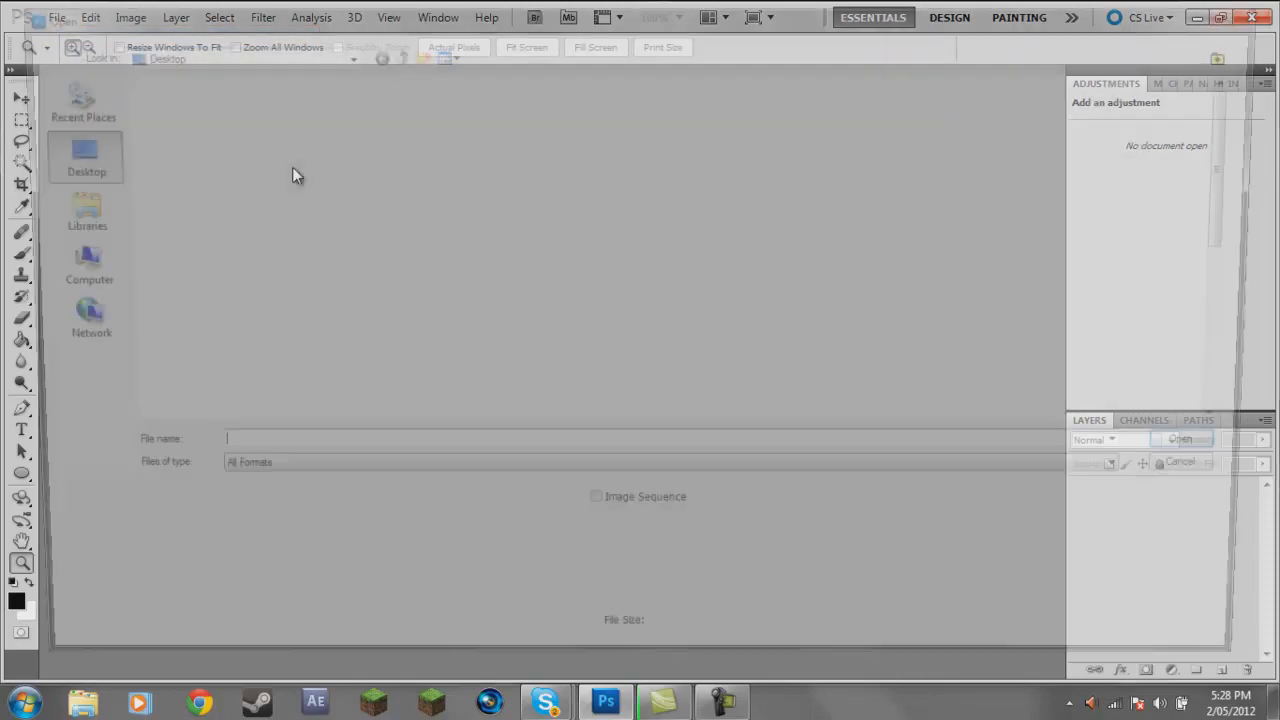
drag(1245, 170, 1245, 337)
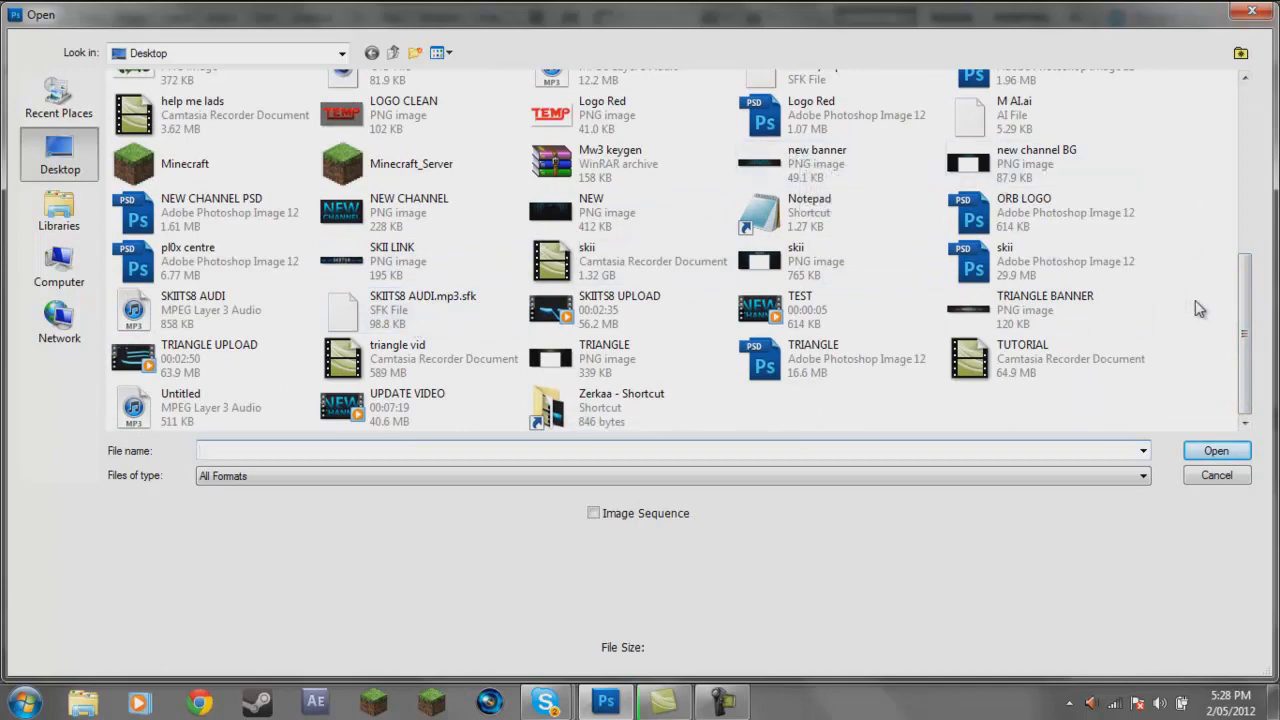
double_click(540, 368)
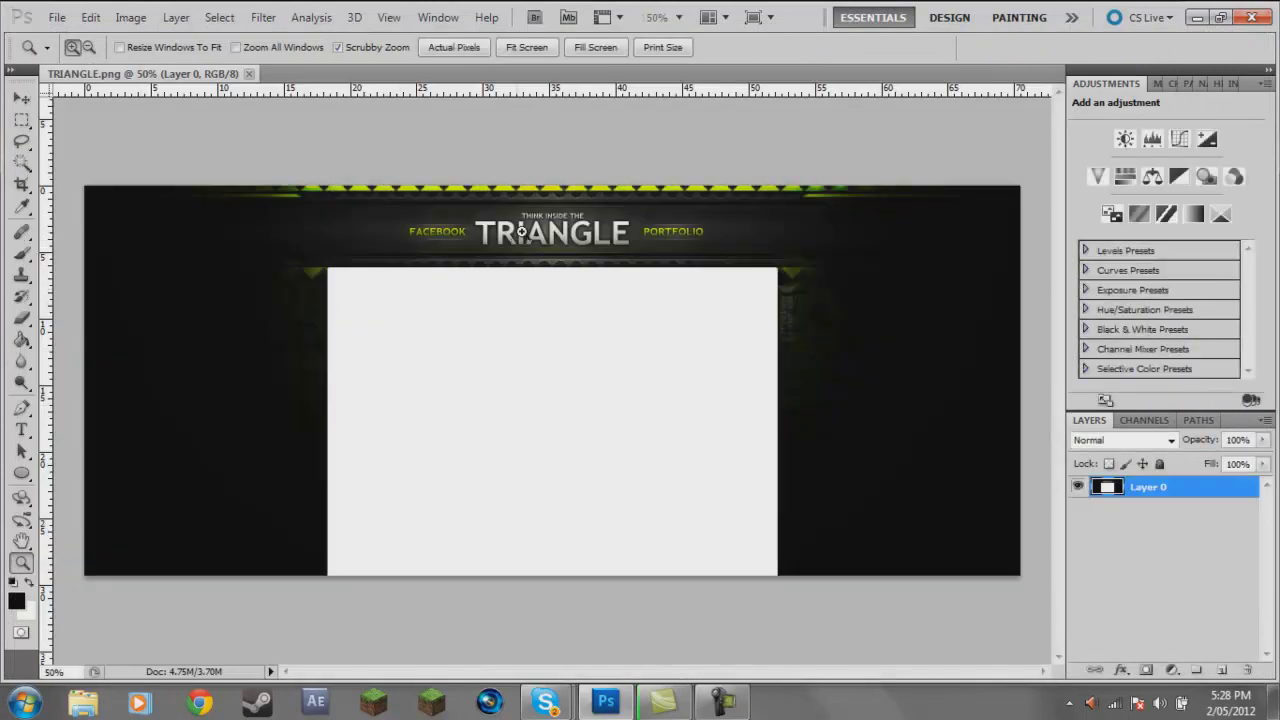
click(556, 180)
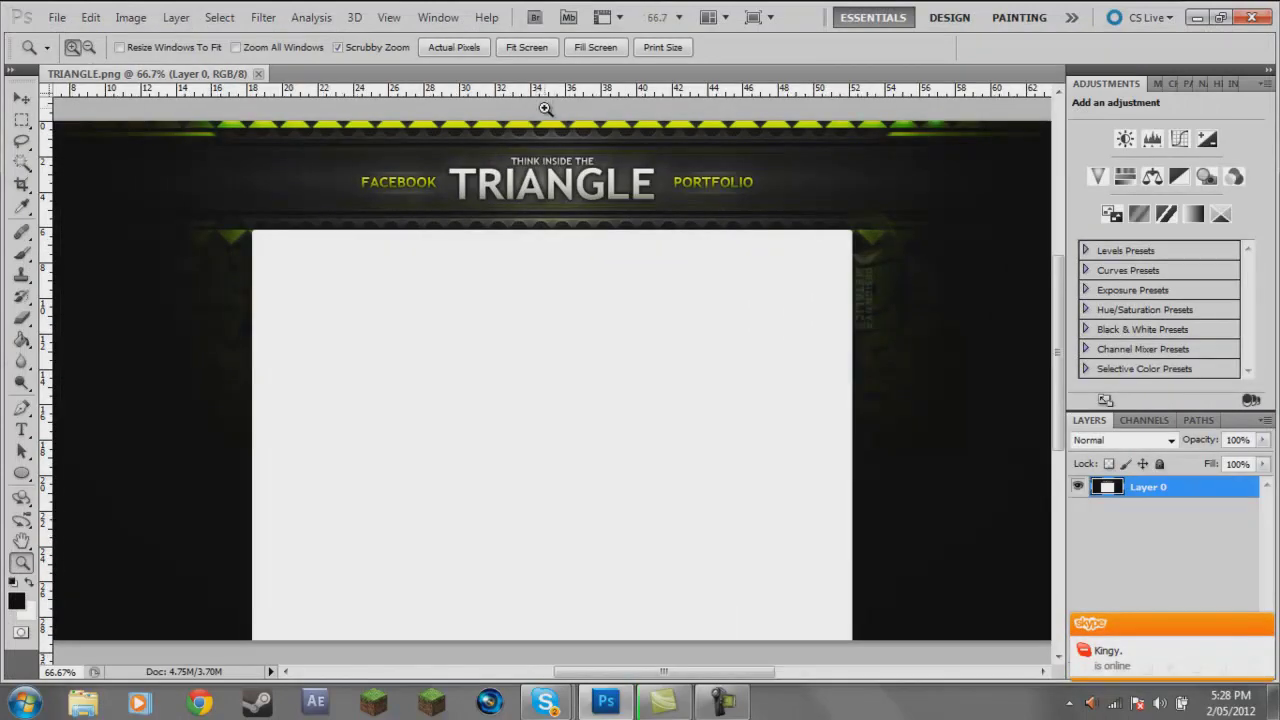
click(548, 110)
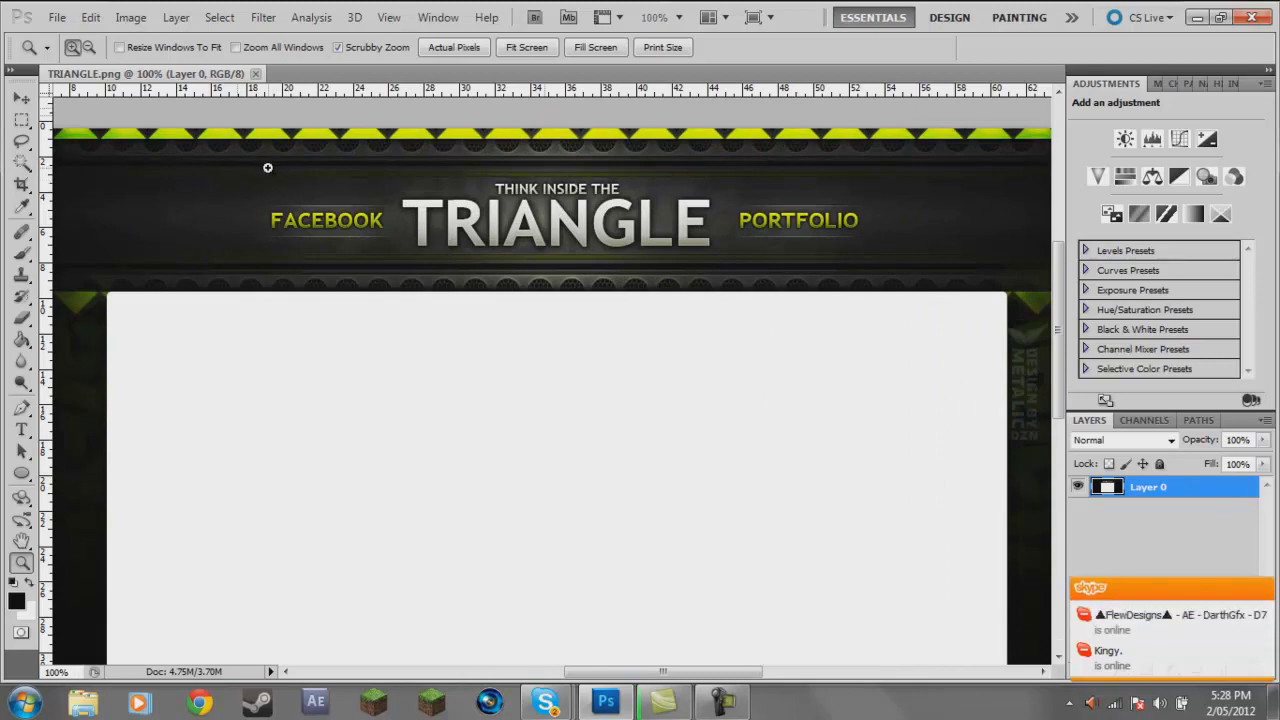
drag(267, 173, 440, 280)
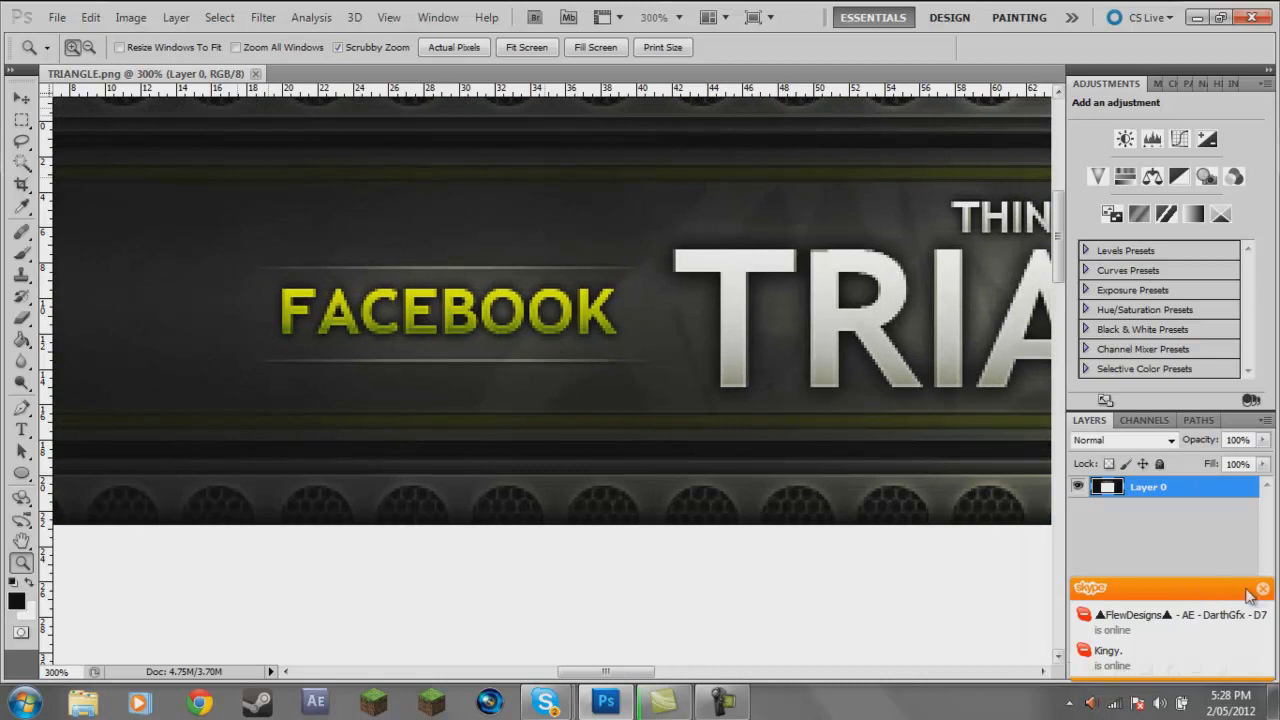
click(1264, 590)
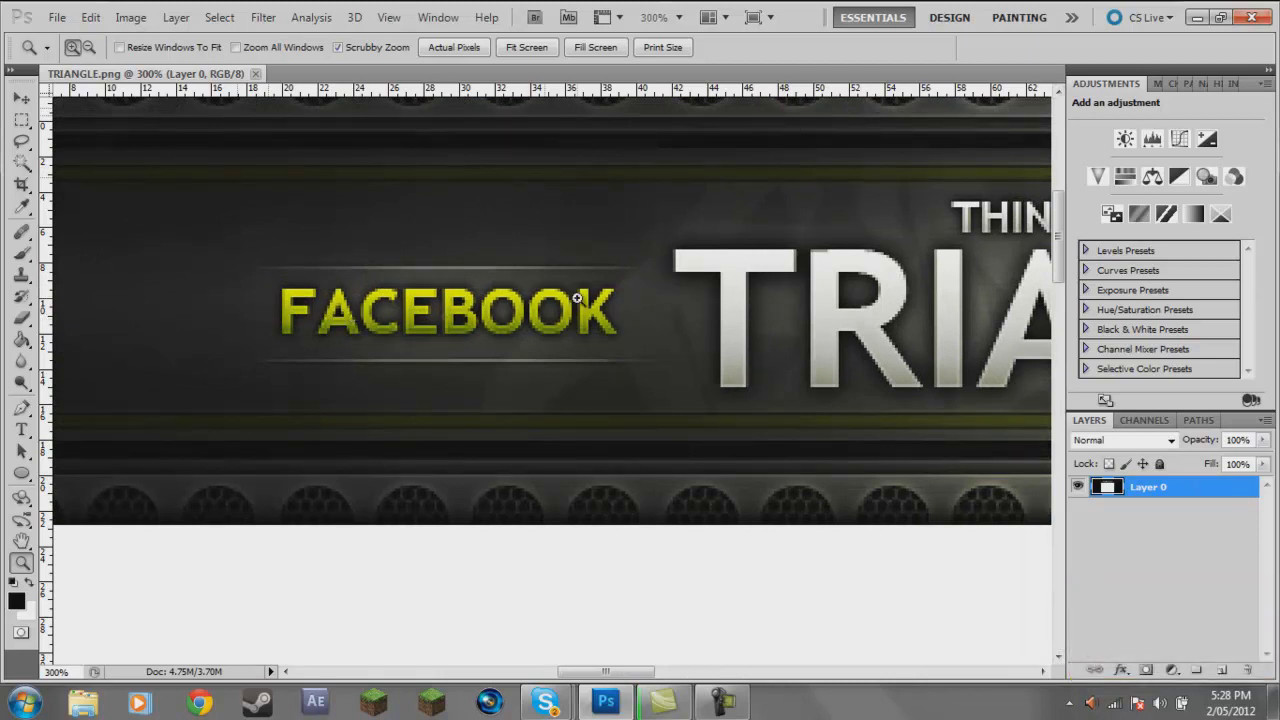
click(255, 71)
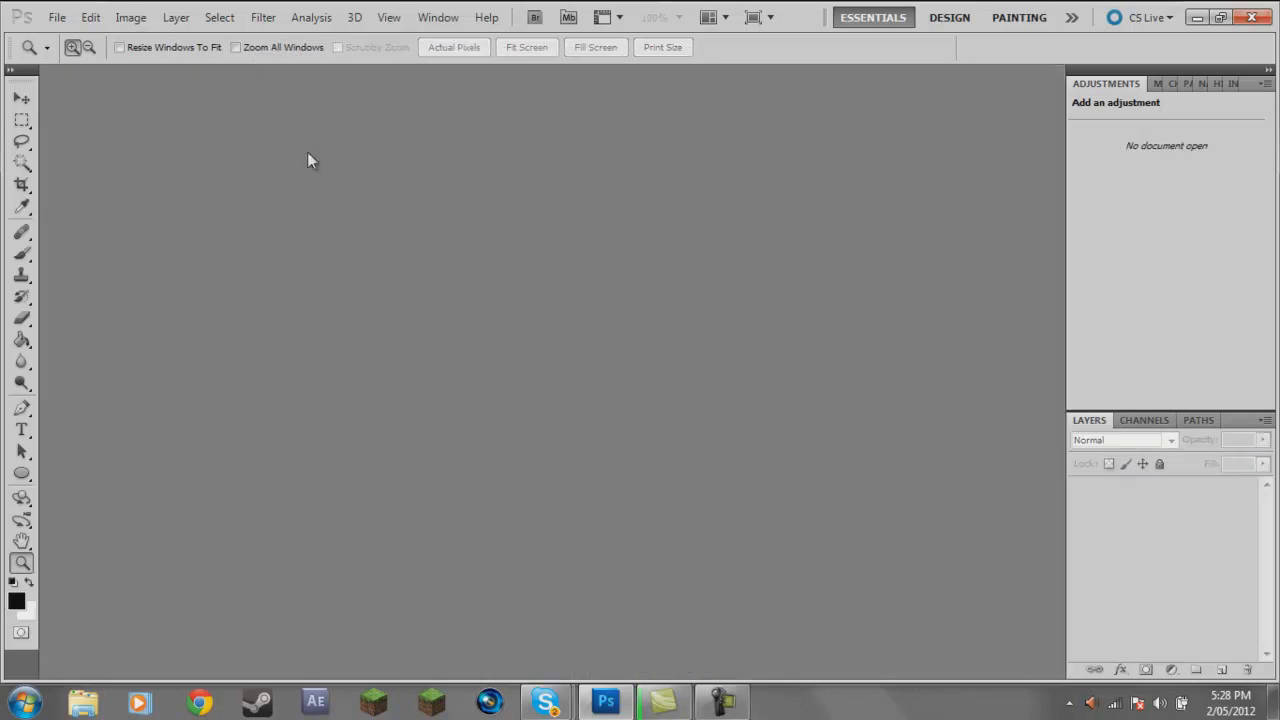
- Start a new document with width 1280, then cancel the dialog
click(60, 18)
click(68, 37)
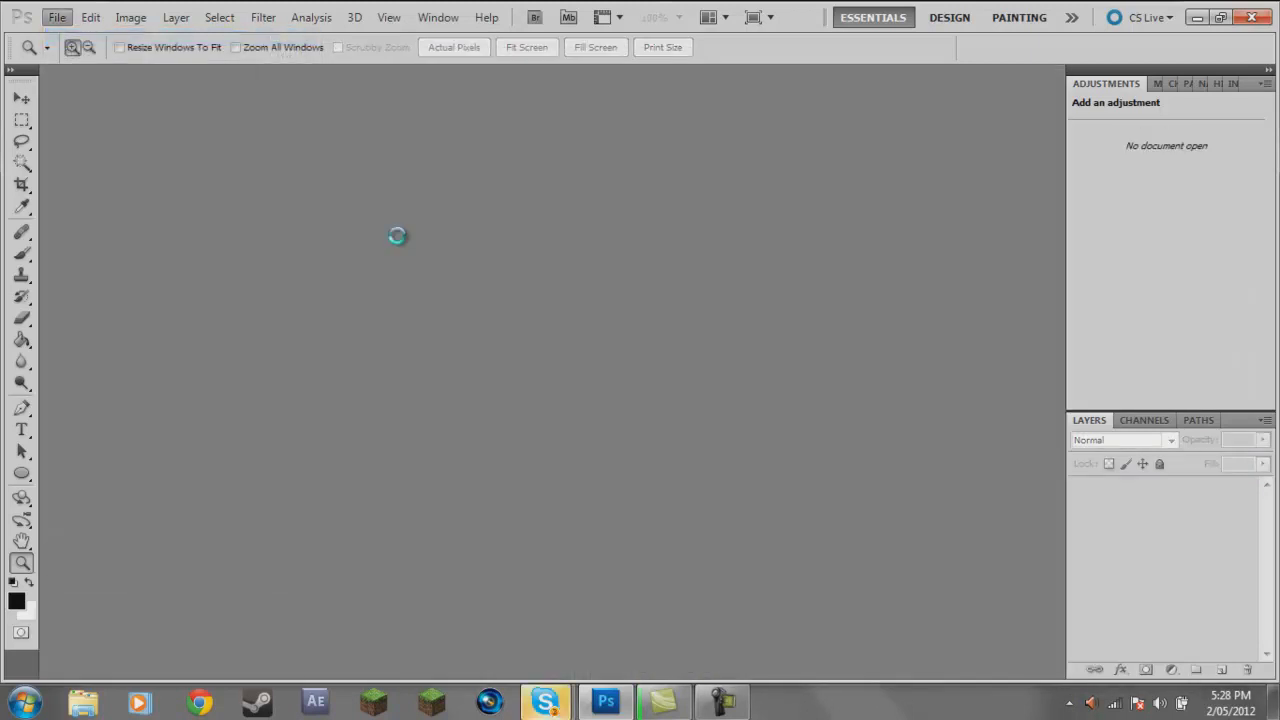
mouse_move(545, 700)
click(638, 602)
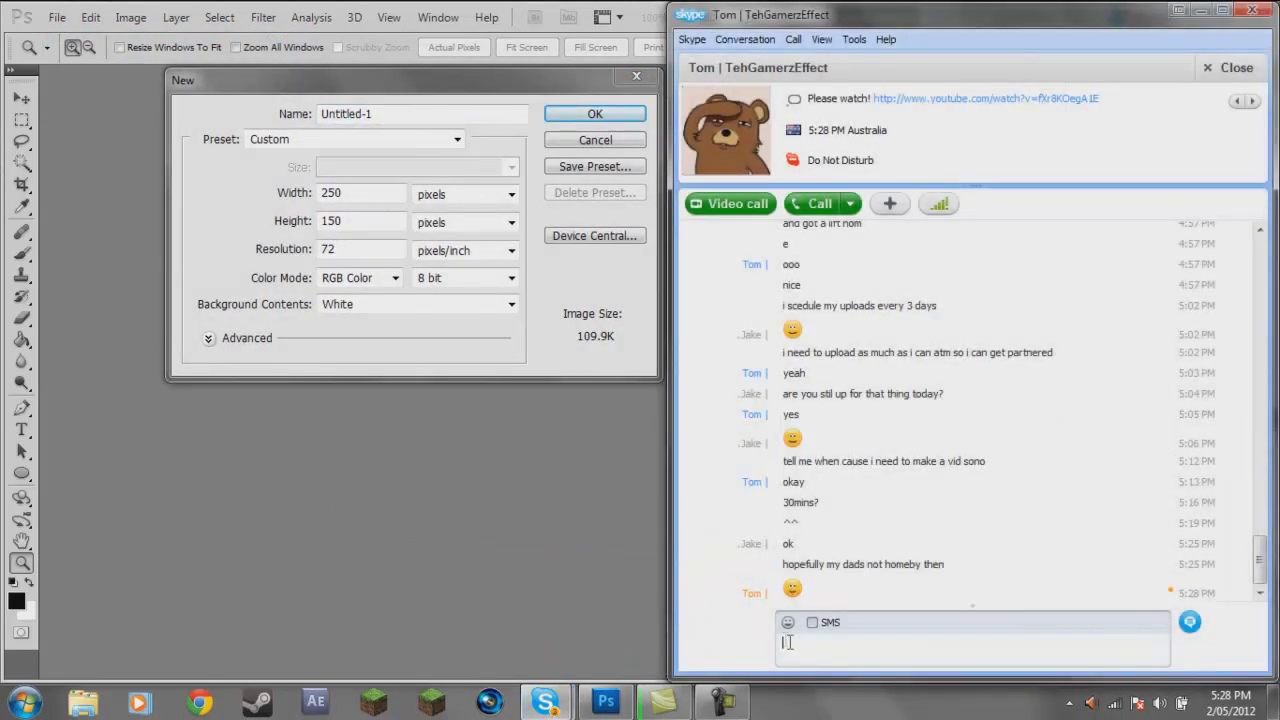
click(660, 378)
double_click(391, 190)
text(1280)
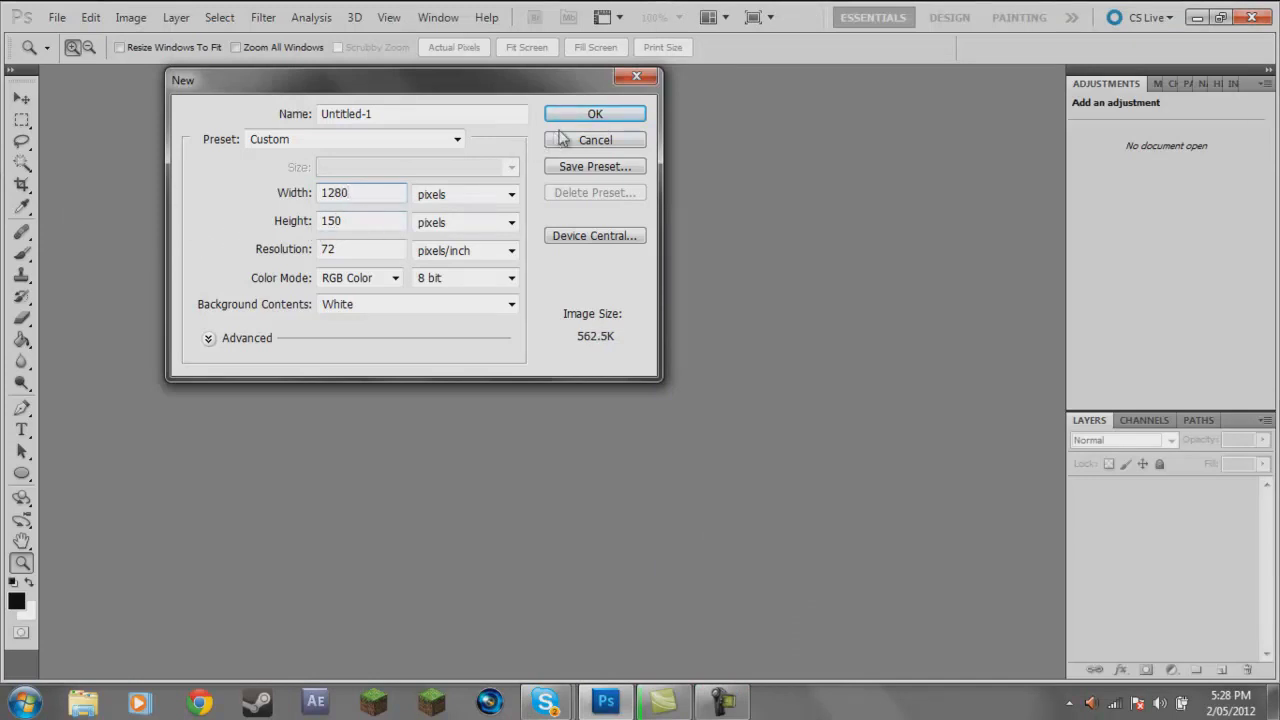
click(592, 140)
- Create a new 1280 × 720 pixel document
click(55, 18)
click(58, 37)
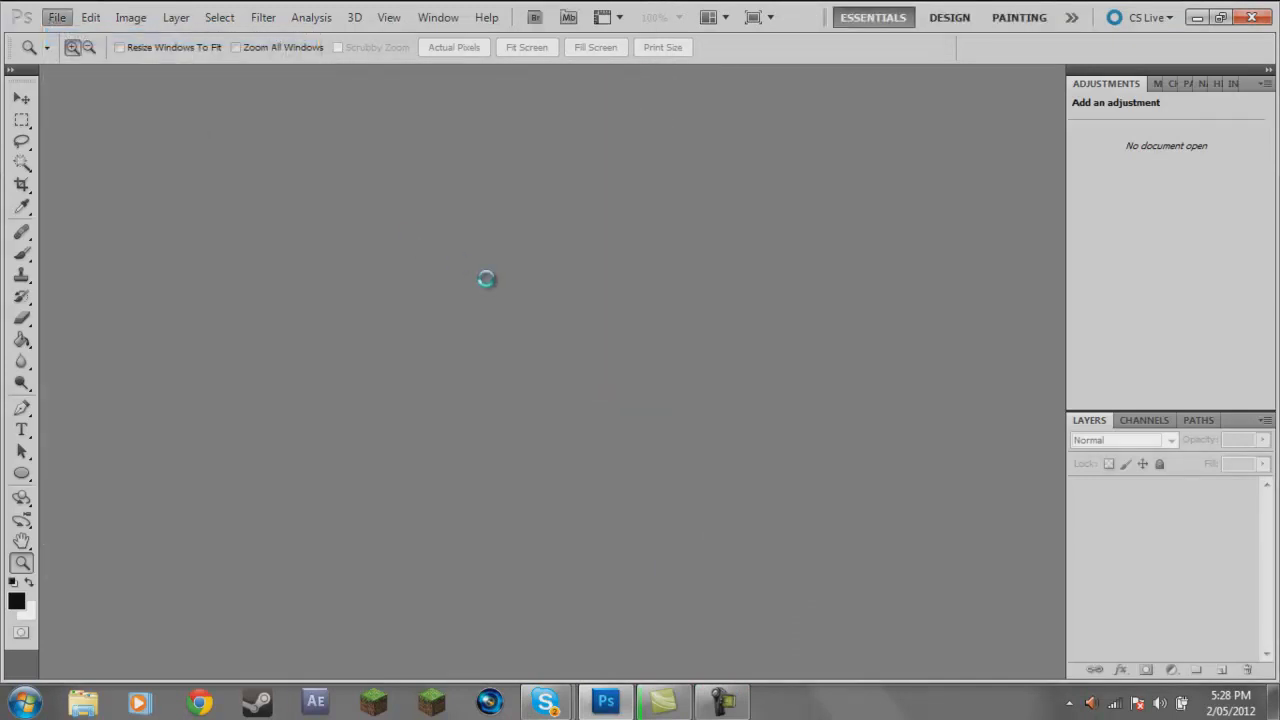
double_click(354, 196)
text(128)
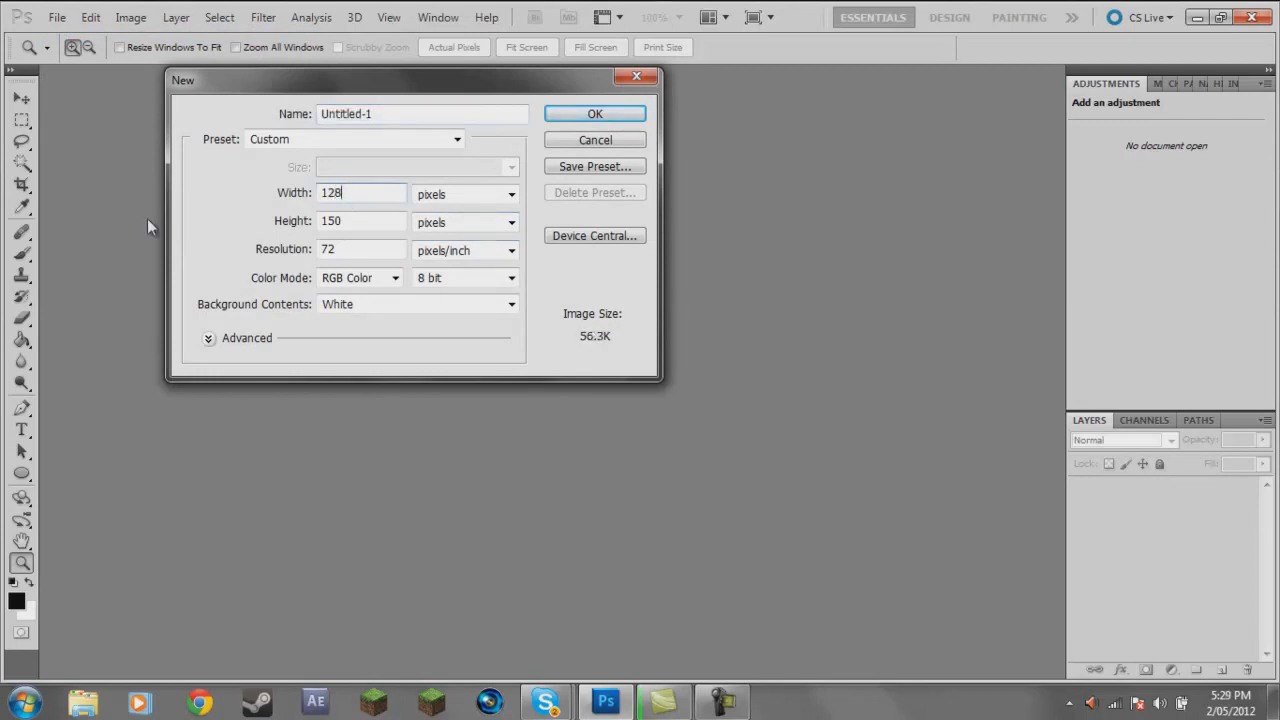
text(0)
key(Tab)
key(Tab)
text(720)
key(Return)
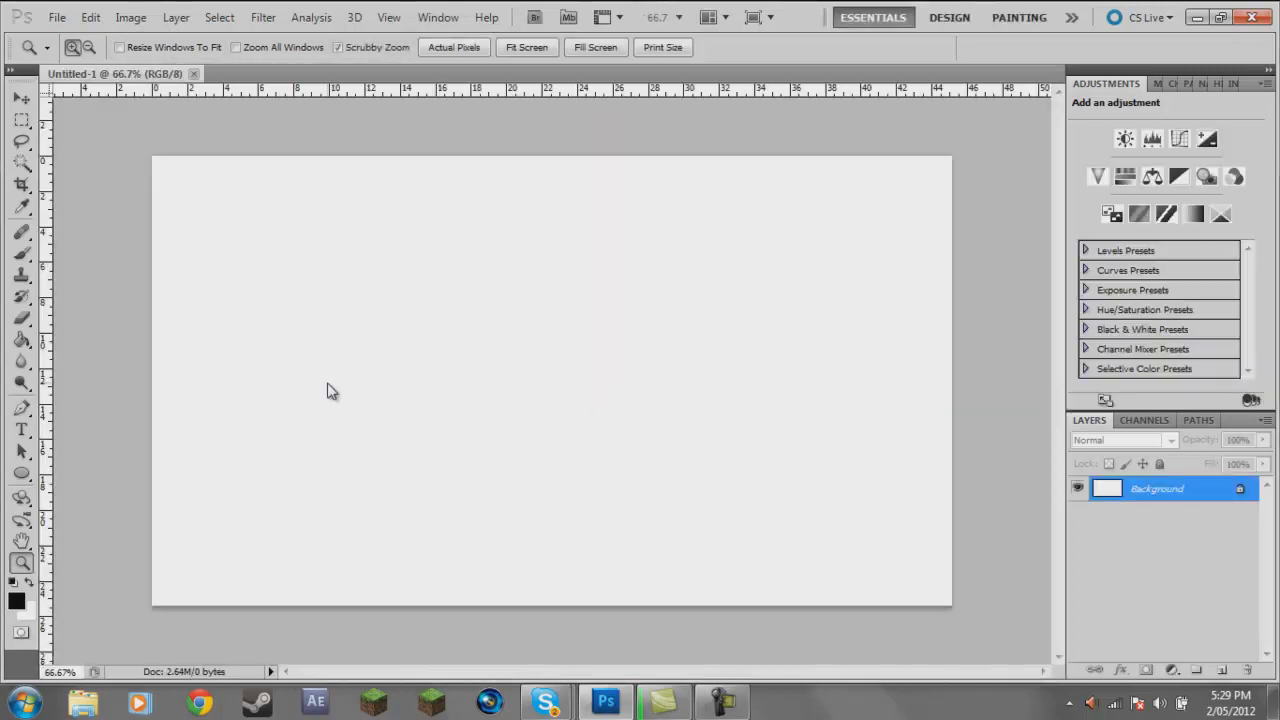
- Set the foreground colour to dark grey #404040 (25% brightness) and fill the canvas with it
right_click(390, 317)
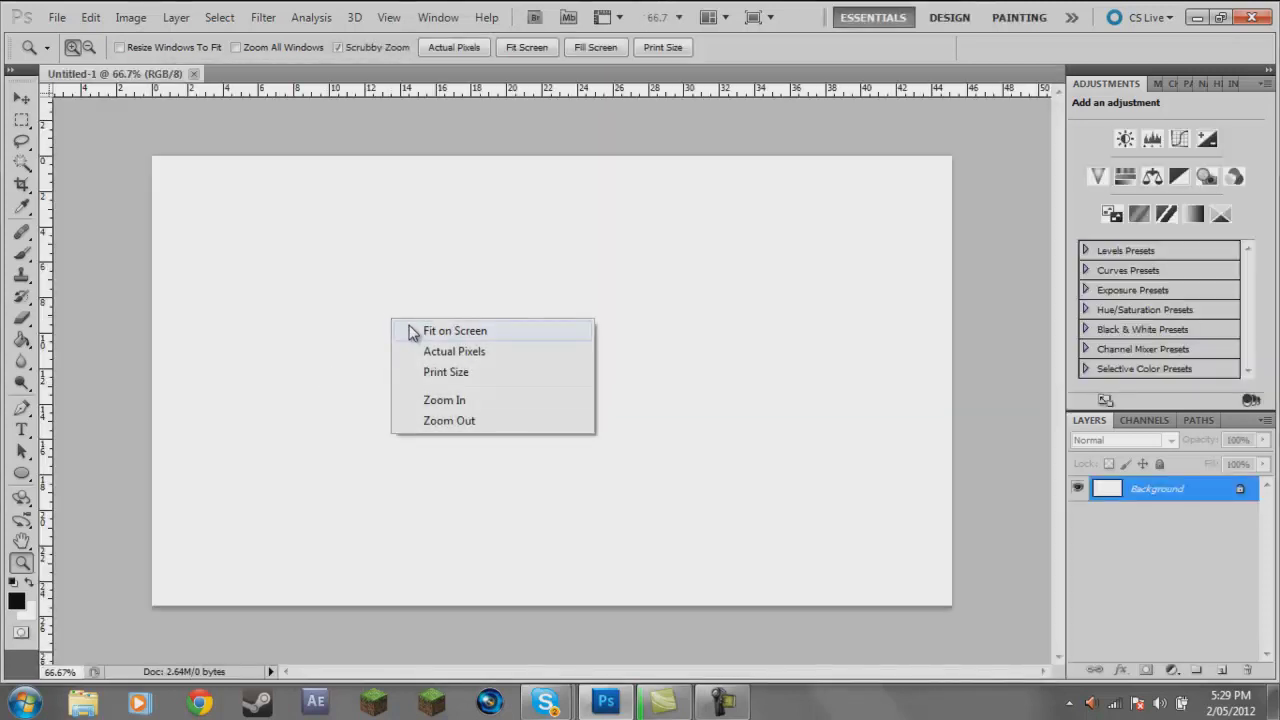
click(410, 330)
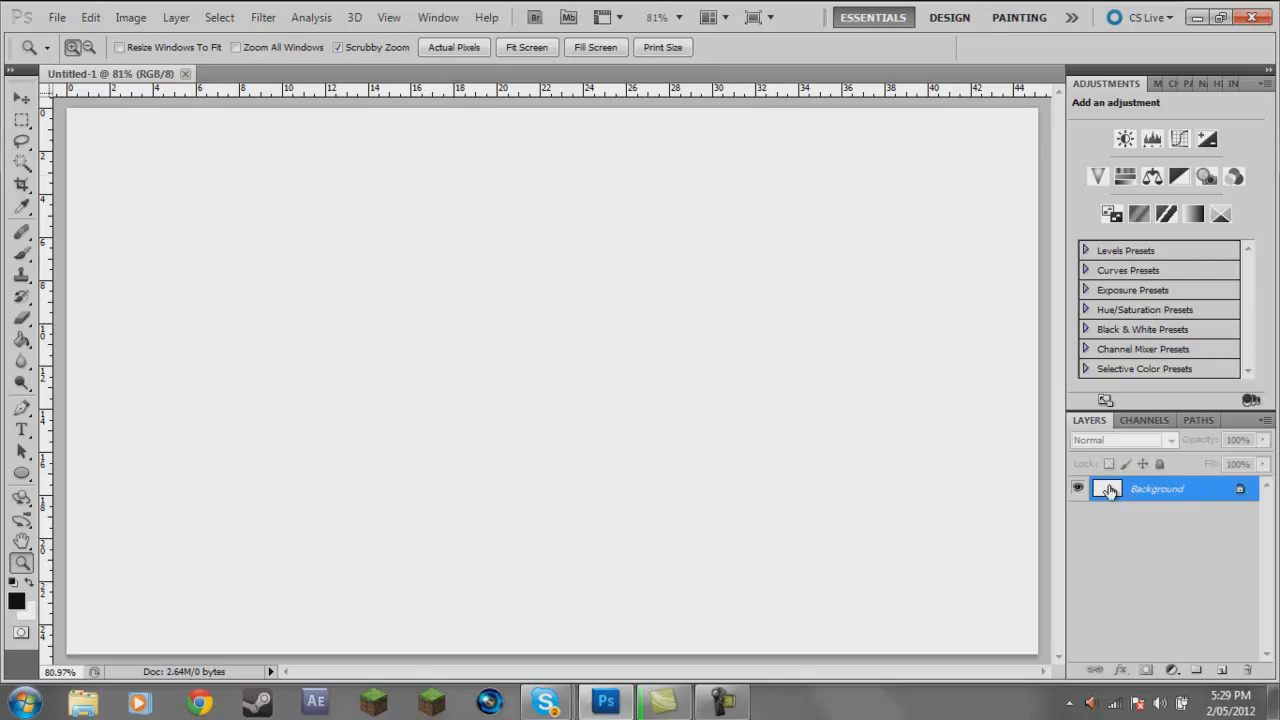
click(15, 603)
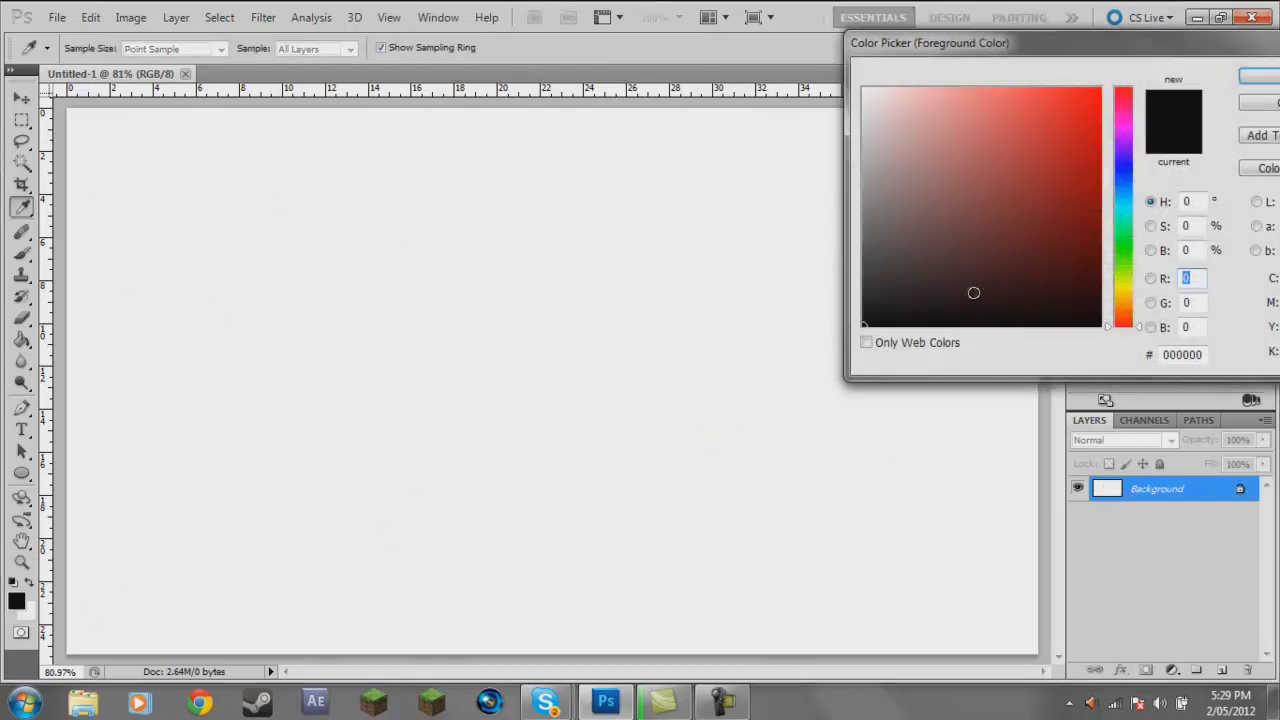
drag(805, 323, 781, 290)
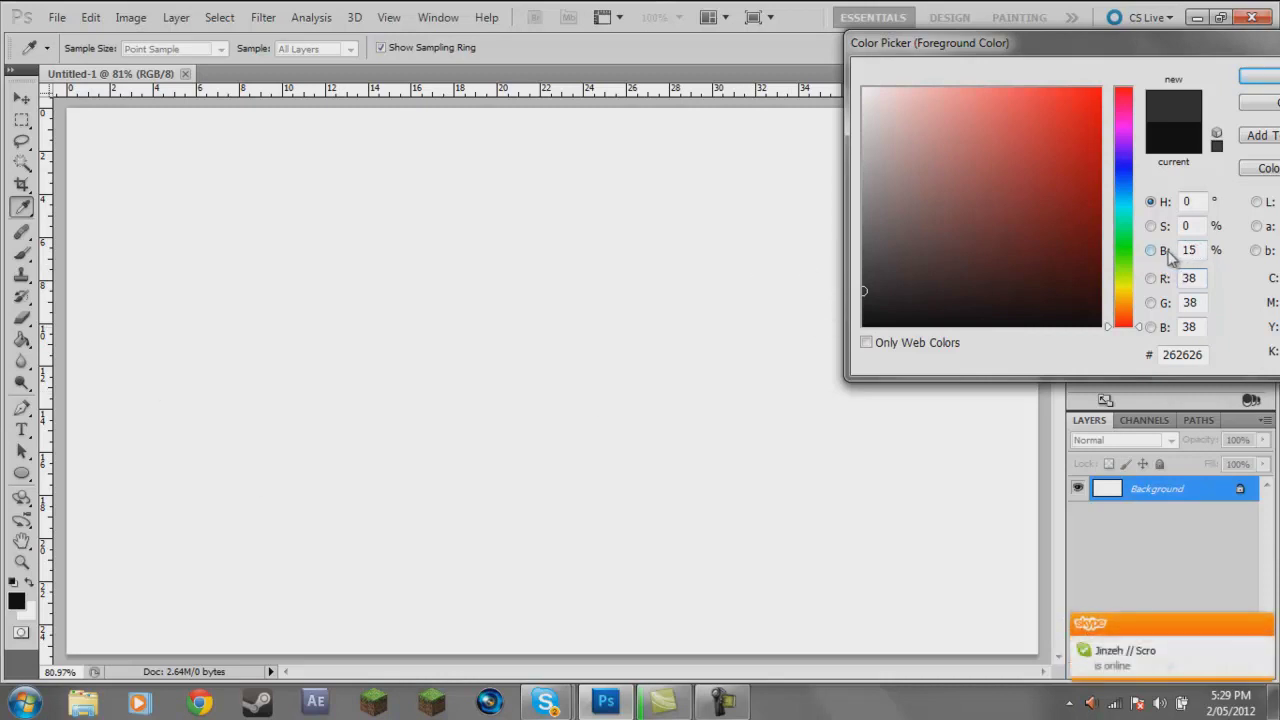
key(shift+Tab)
text(25)
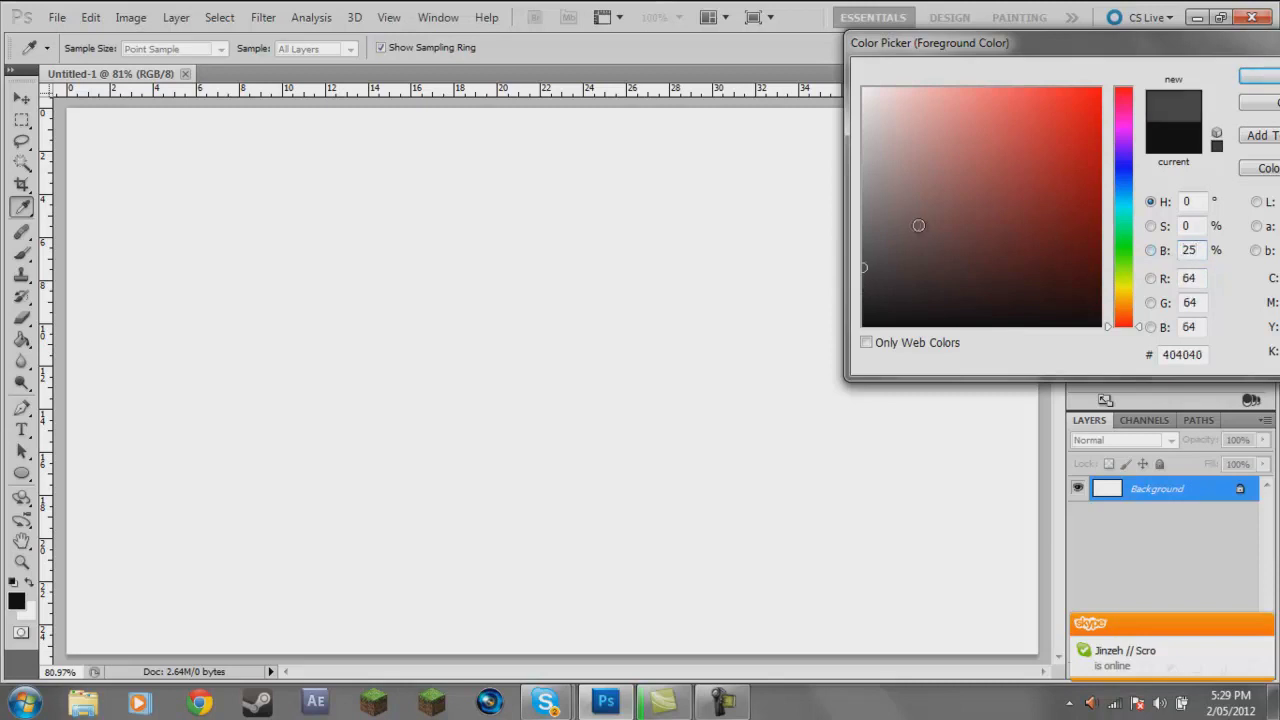
double_click(1188, 252)
key(Return)
key(z)
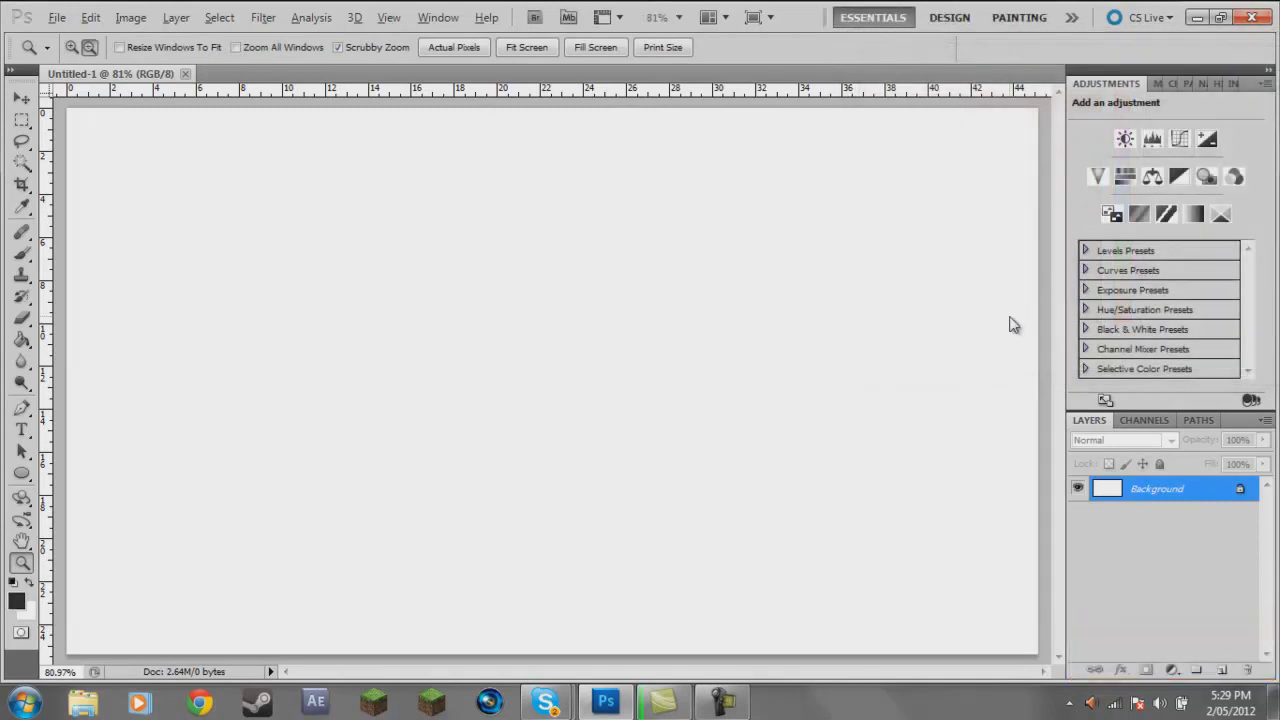
key(alt+BackSpace)
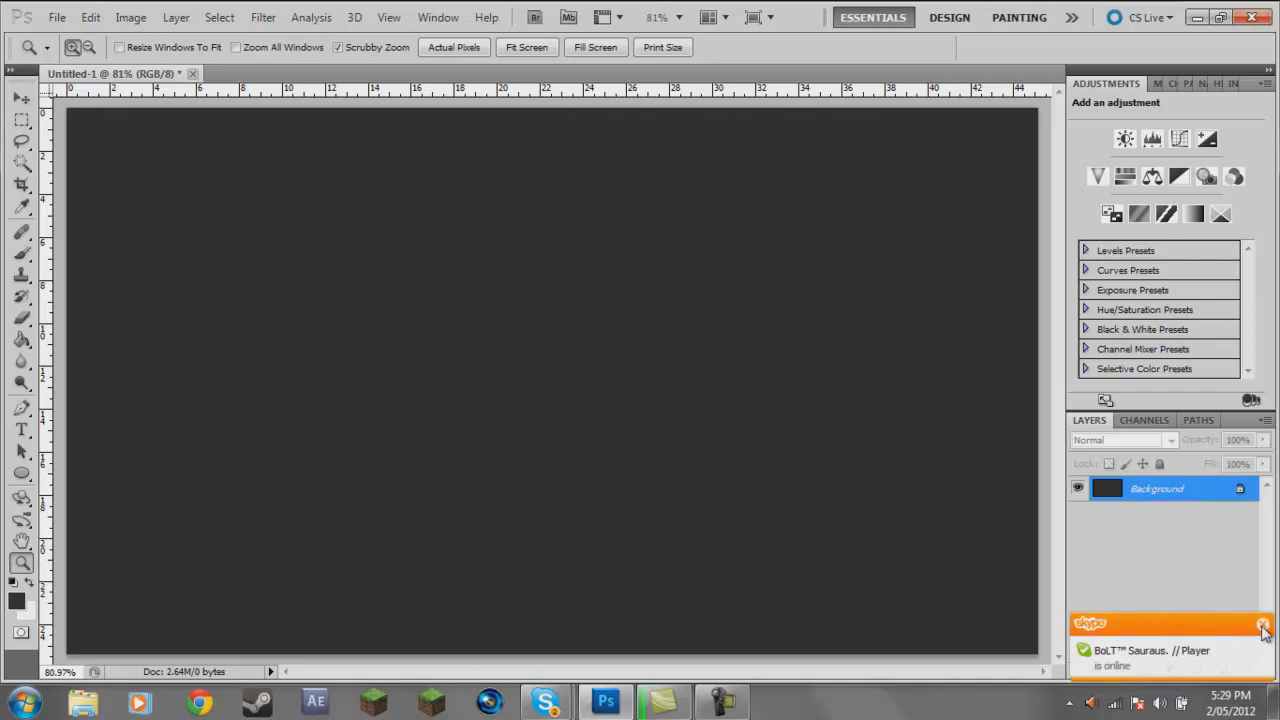
- Fit the dark grey canvas on screen and select the Horizontal Type tool
right_click(700, 304)
click(722, 318)
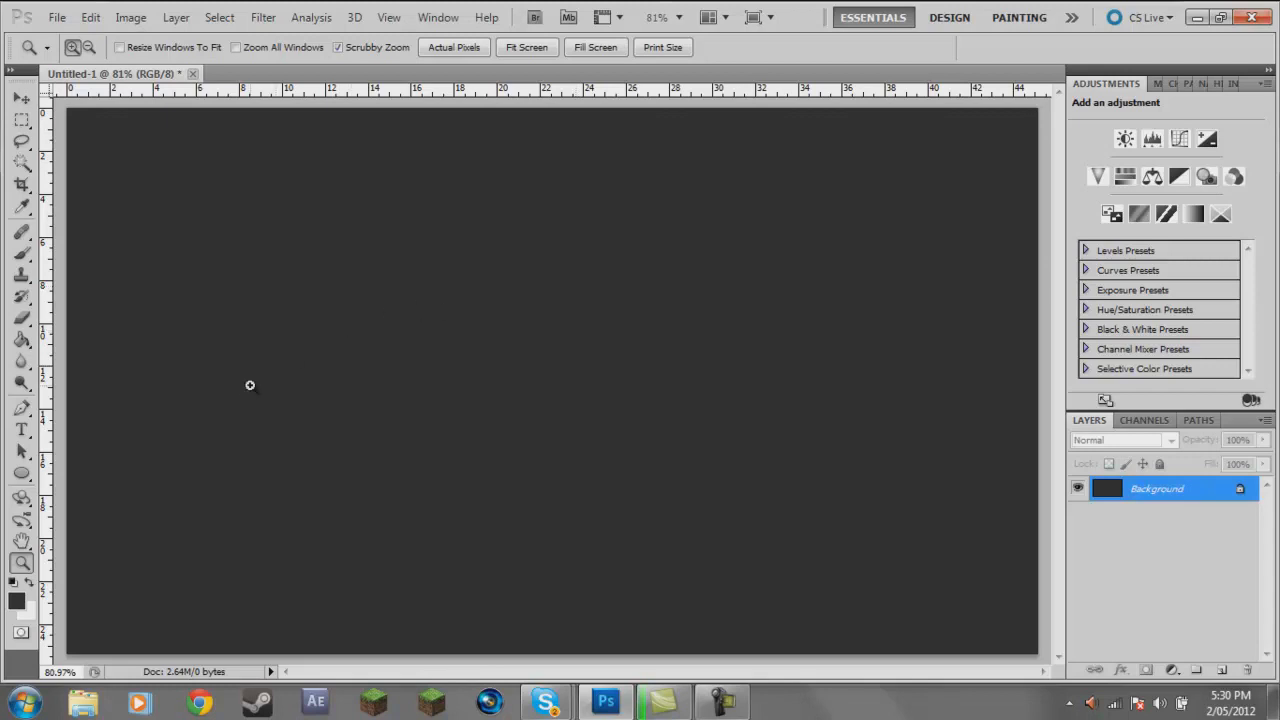
click(21, 429)
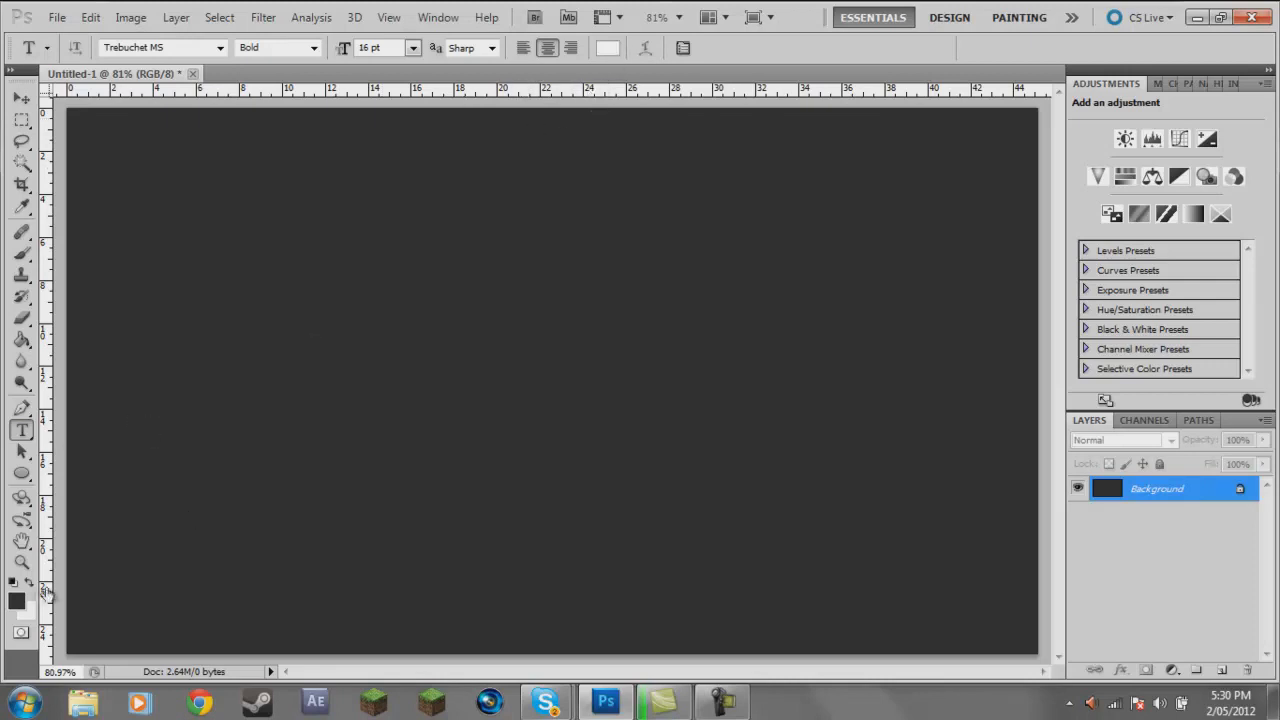
- Set the text colour to the canvas's dark grey and the font size to 72 pt
click(607, 47)
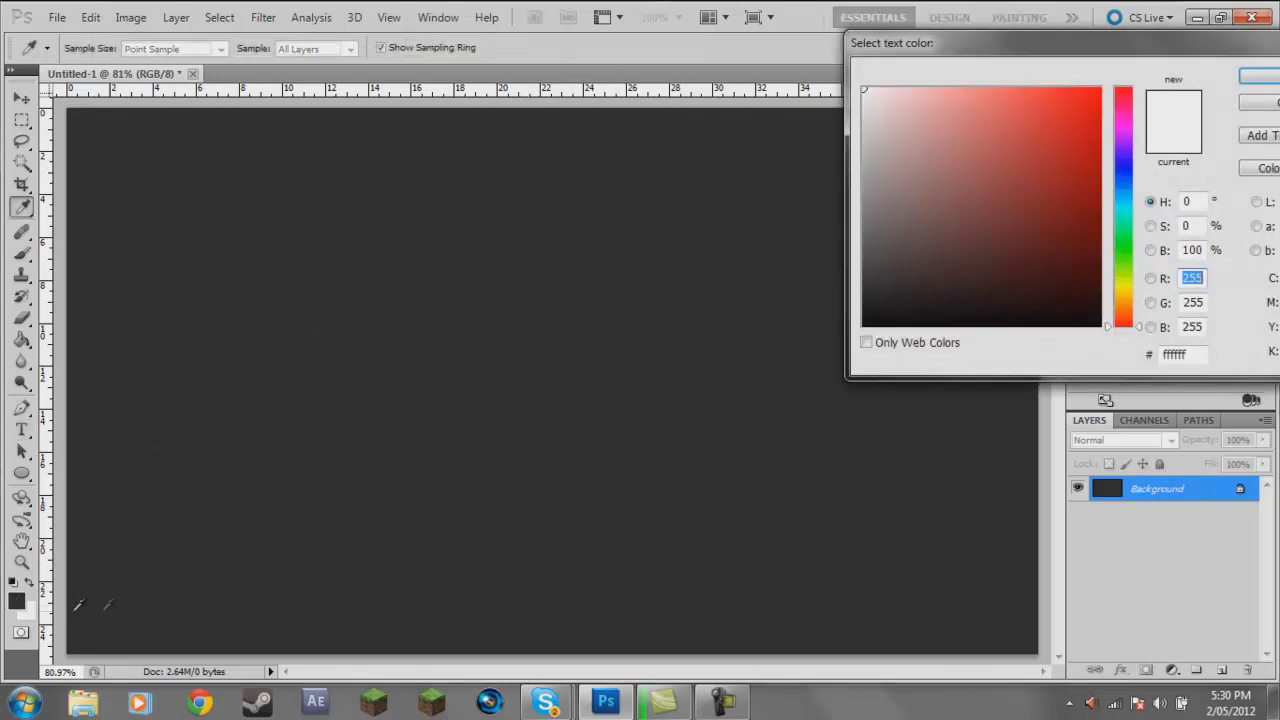
click(88, 544)
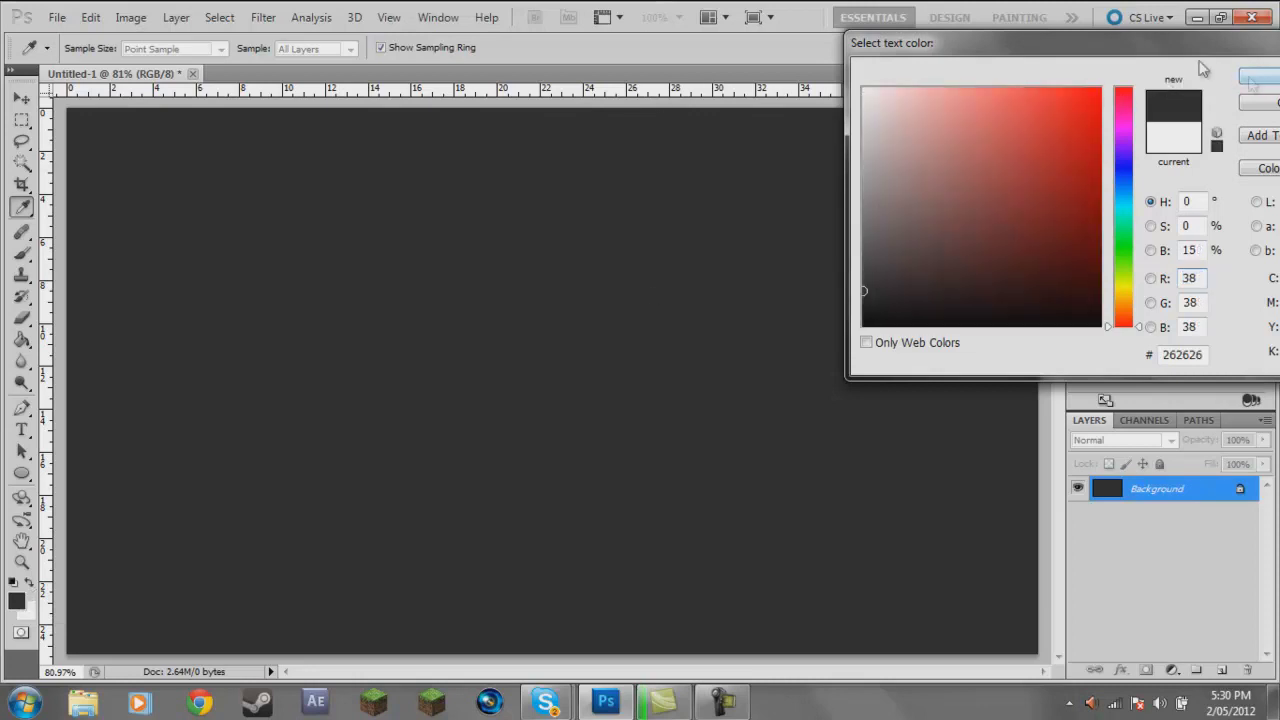
click(1258, 78)
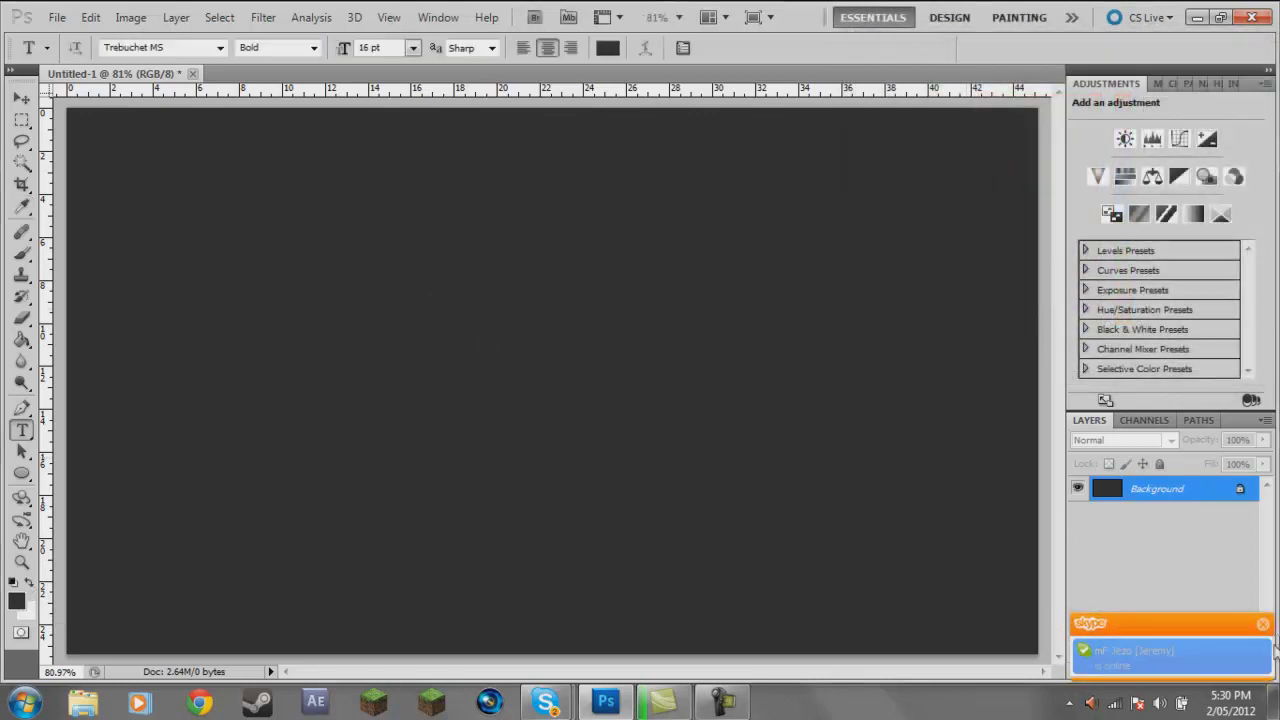
click(1263, 625)
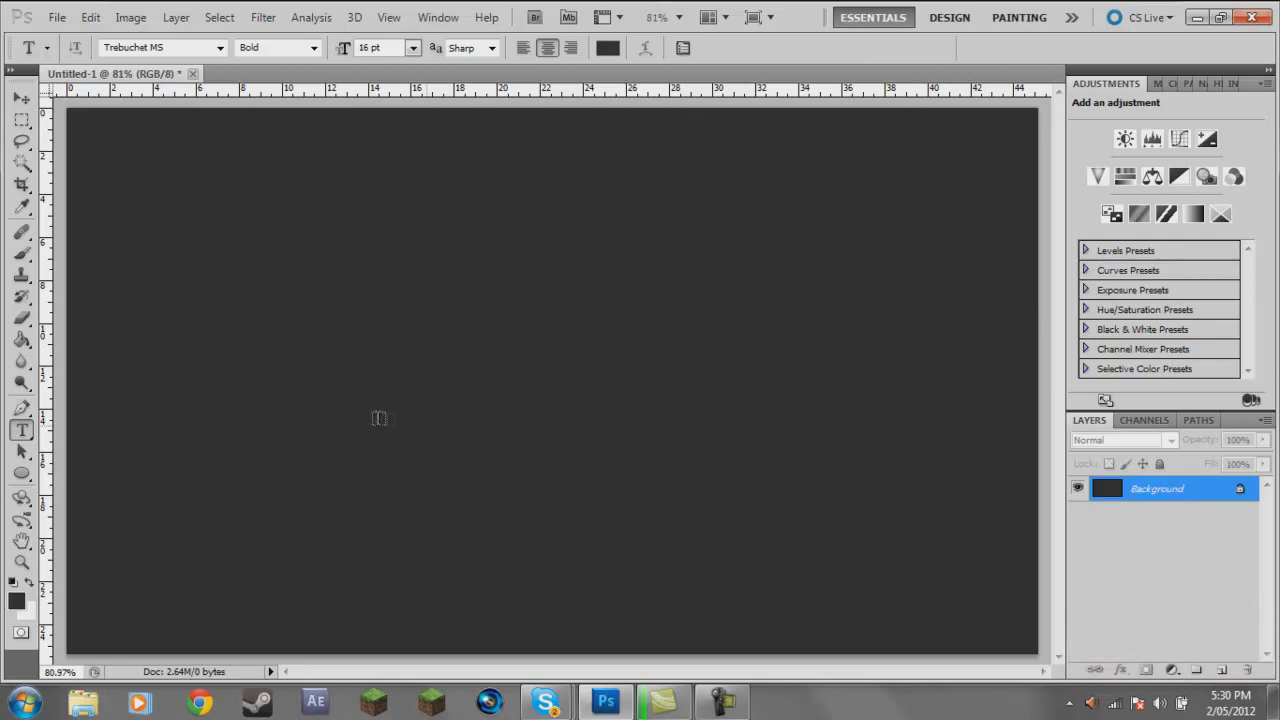
click(415, 360)
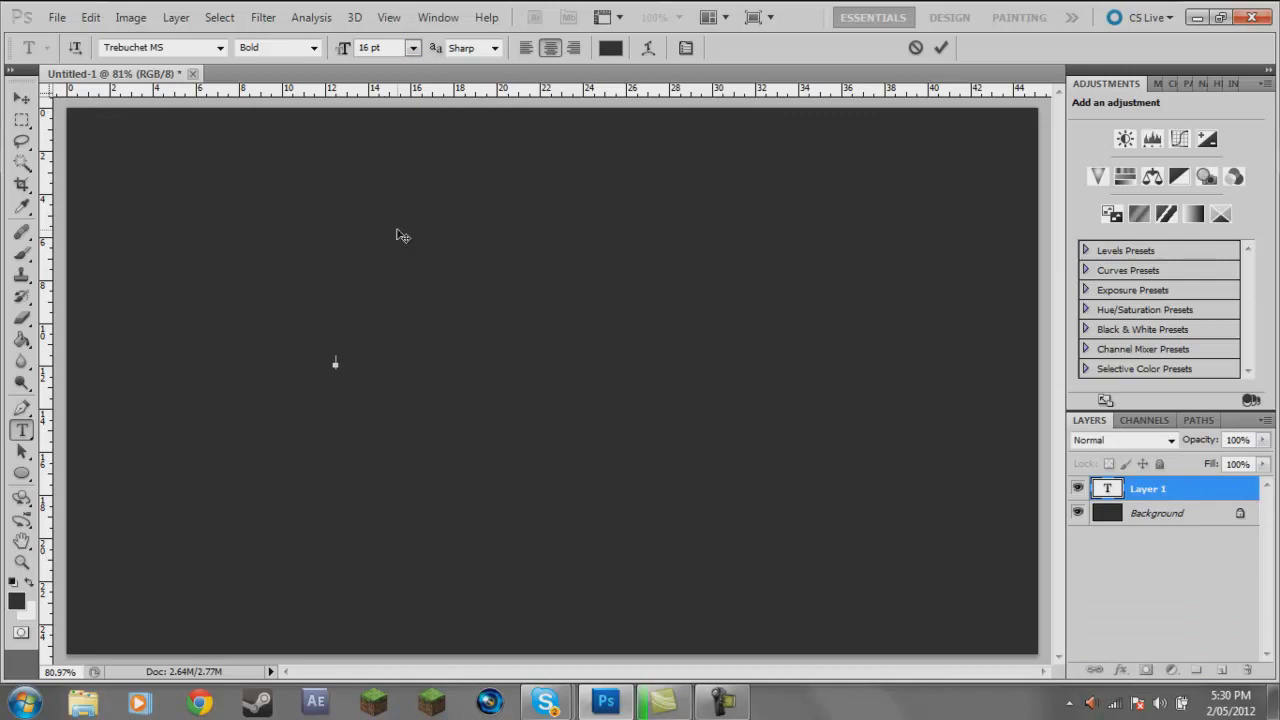
click(413, 50)
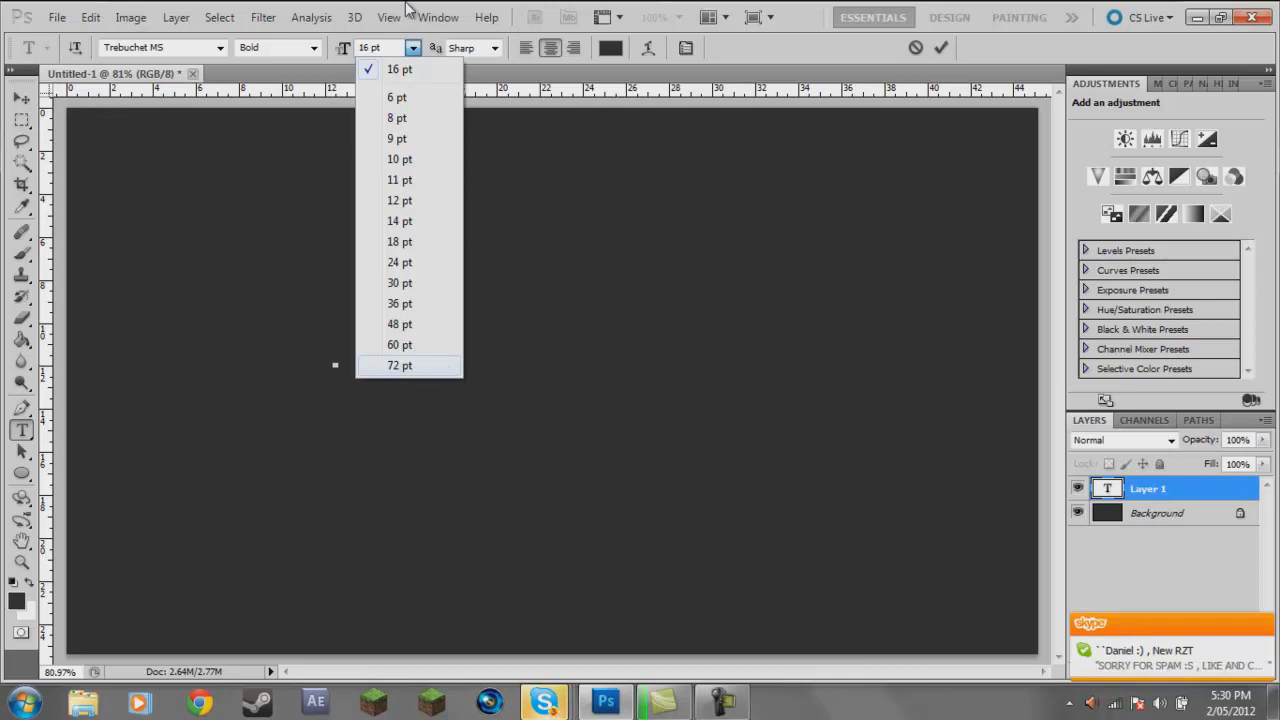
click(335, 365)
- Type TUTORIAL near the canvas centre and commit the text
key(m)
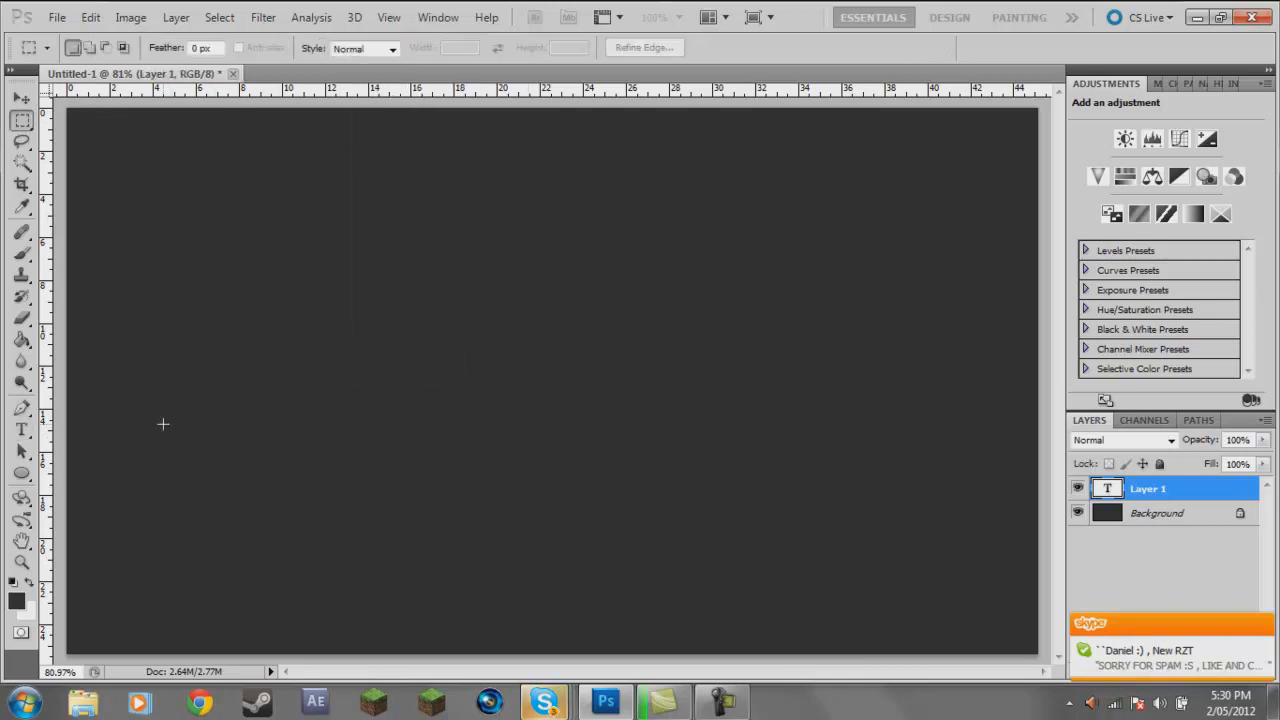
click(21, 430)
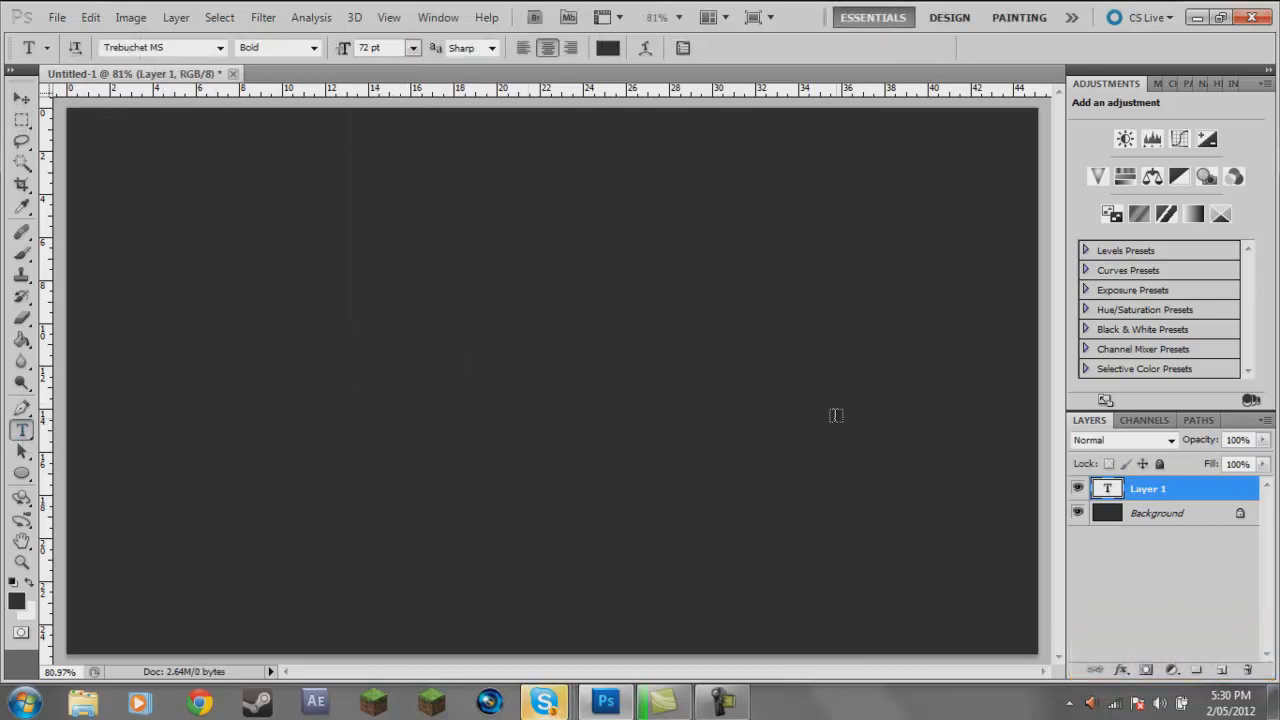
click(411, 393)
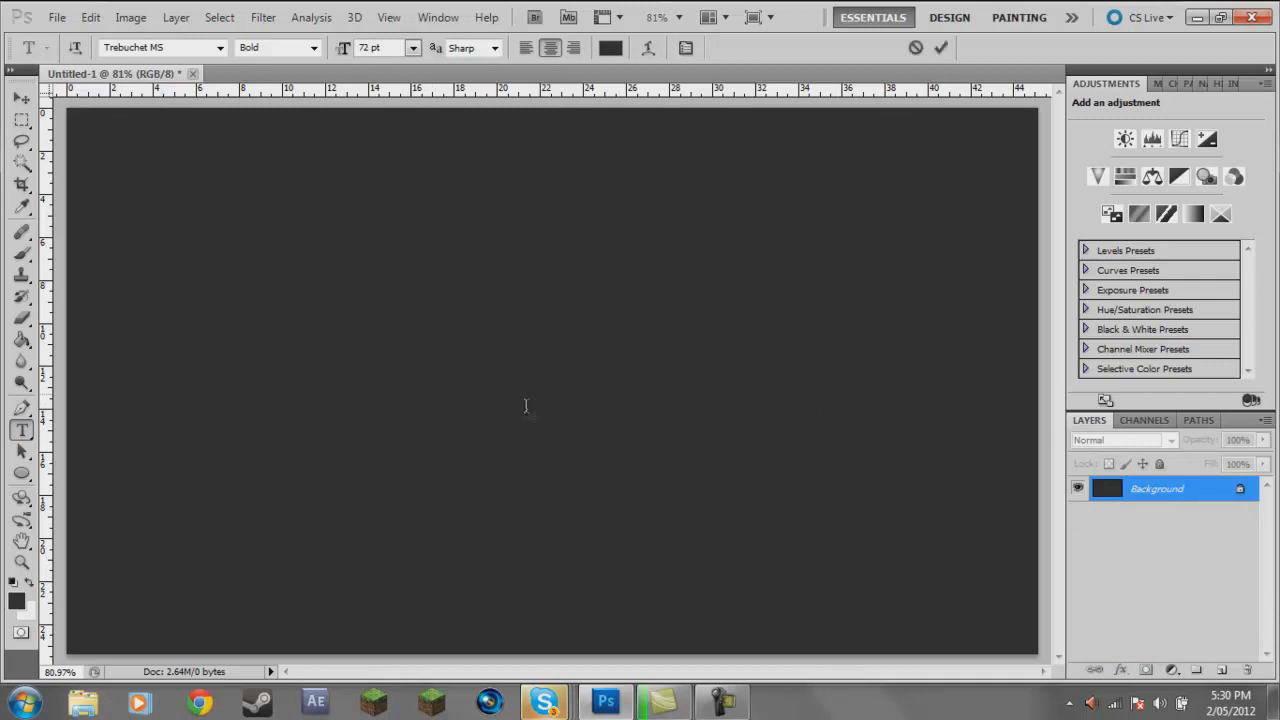
text(AB)
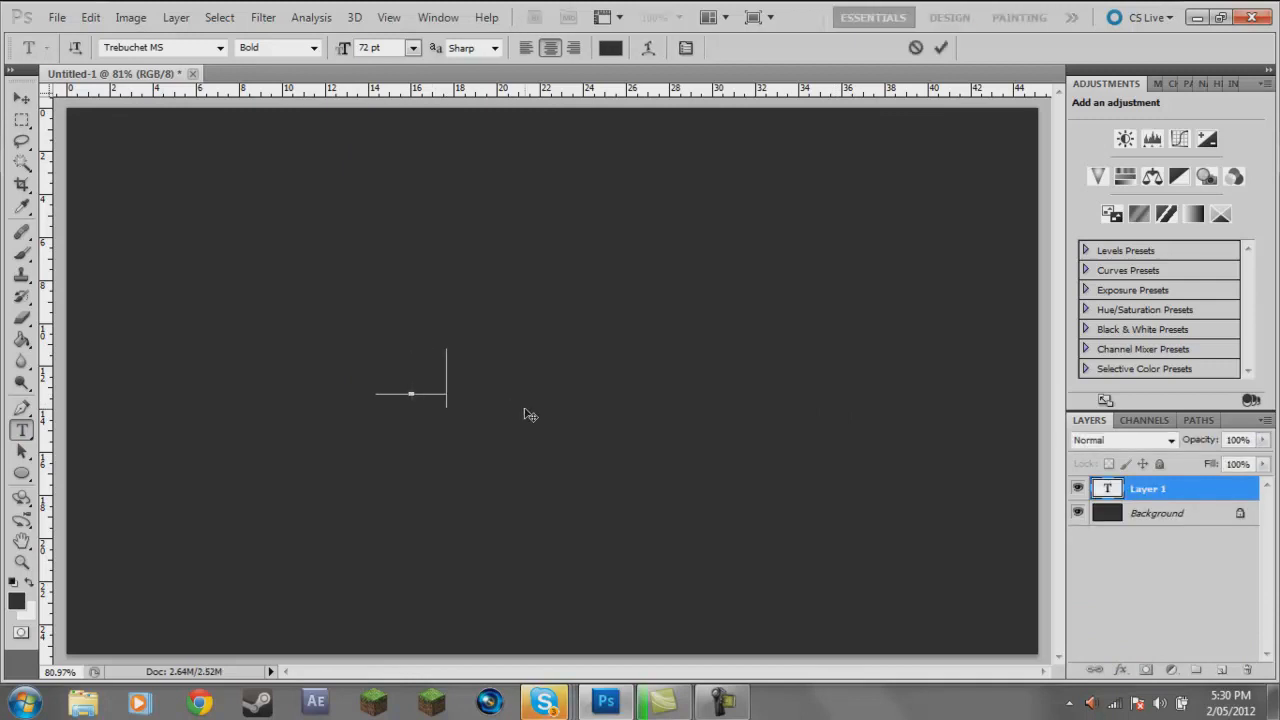
text(TORIAL)
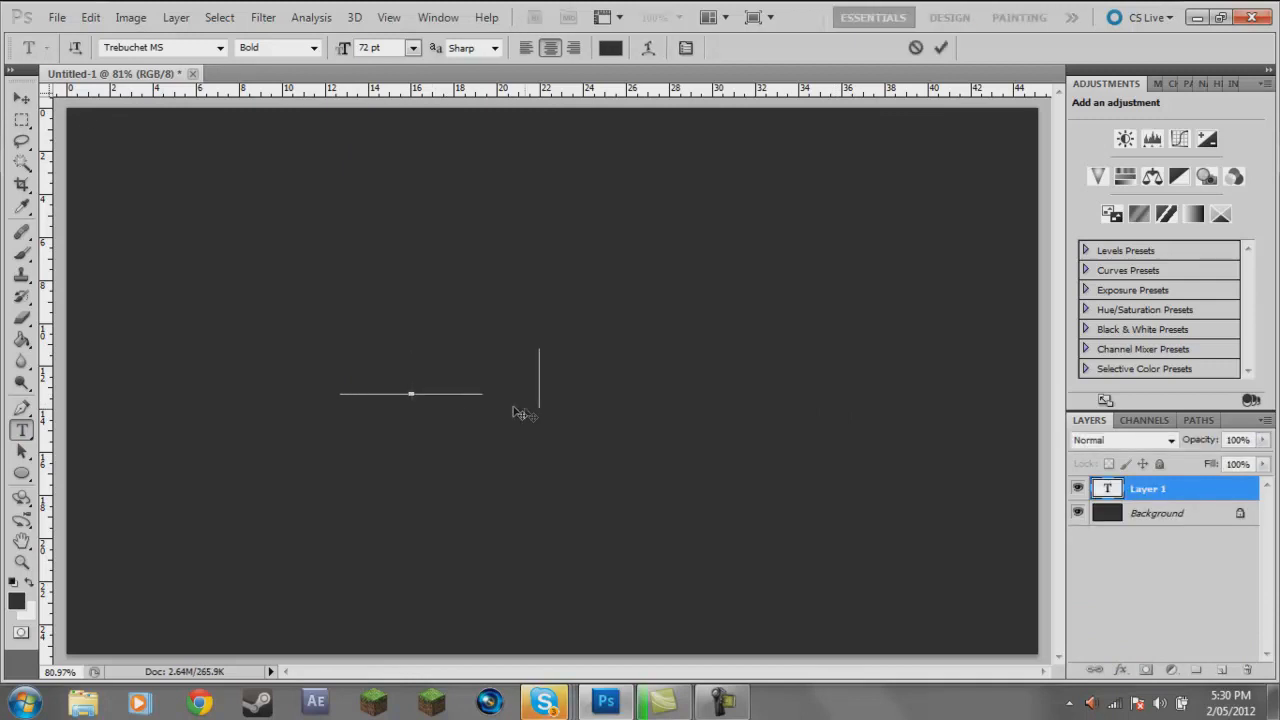
click(21, 98)
- Move the TUTORIAL text so it sits near the canvas centre
drag(376, 386, 494, 370)
click(22, 429)
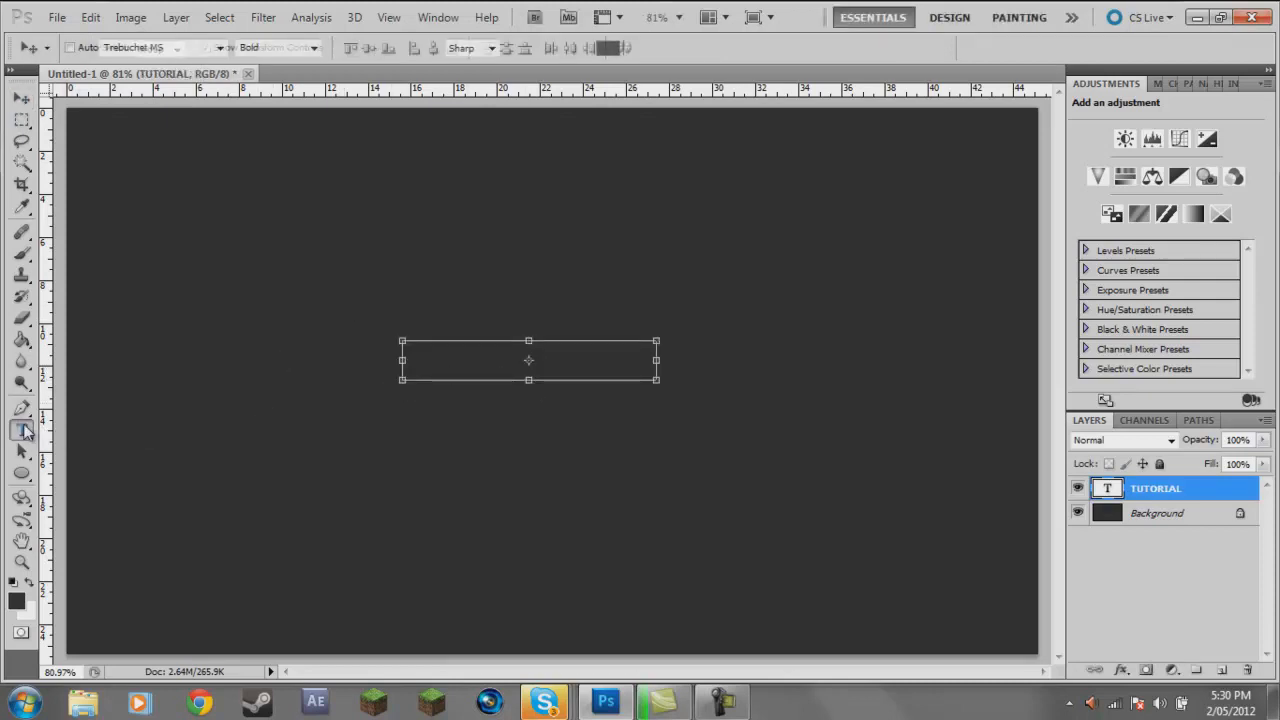
click(21, 562)
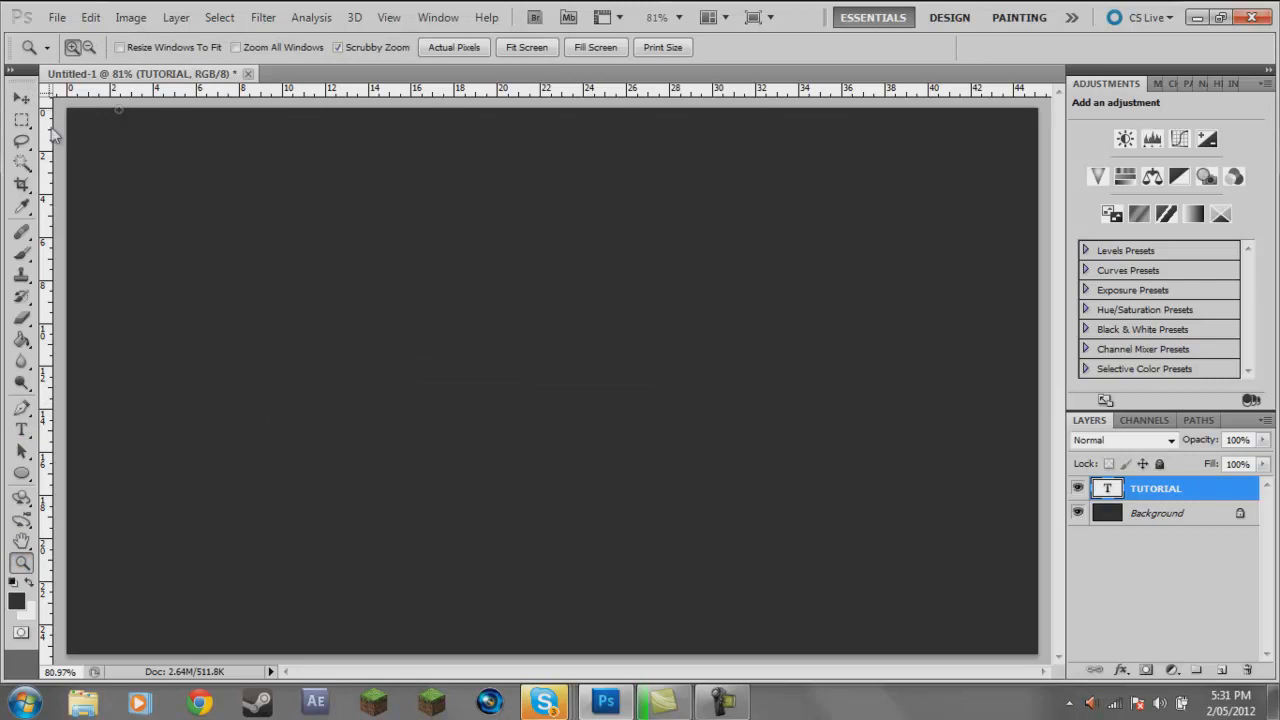
click(21, 98)
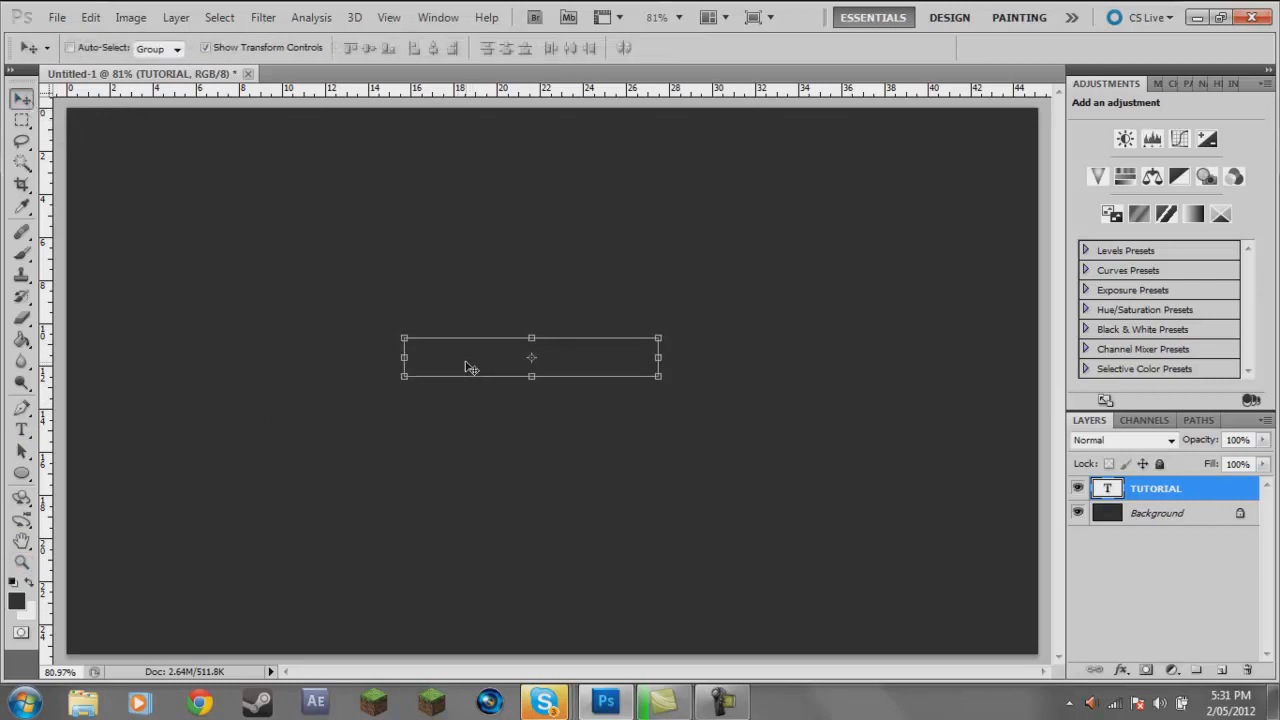
mouse_move(450, 361)
mouse_down()
mouse_move(463, 366)
mouse_move(436, 362)
mouse_up()
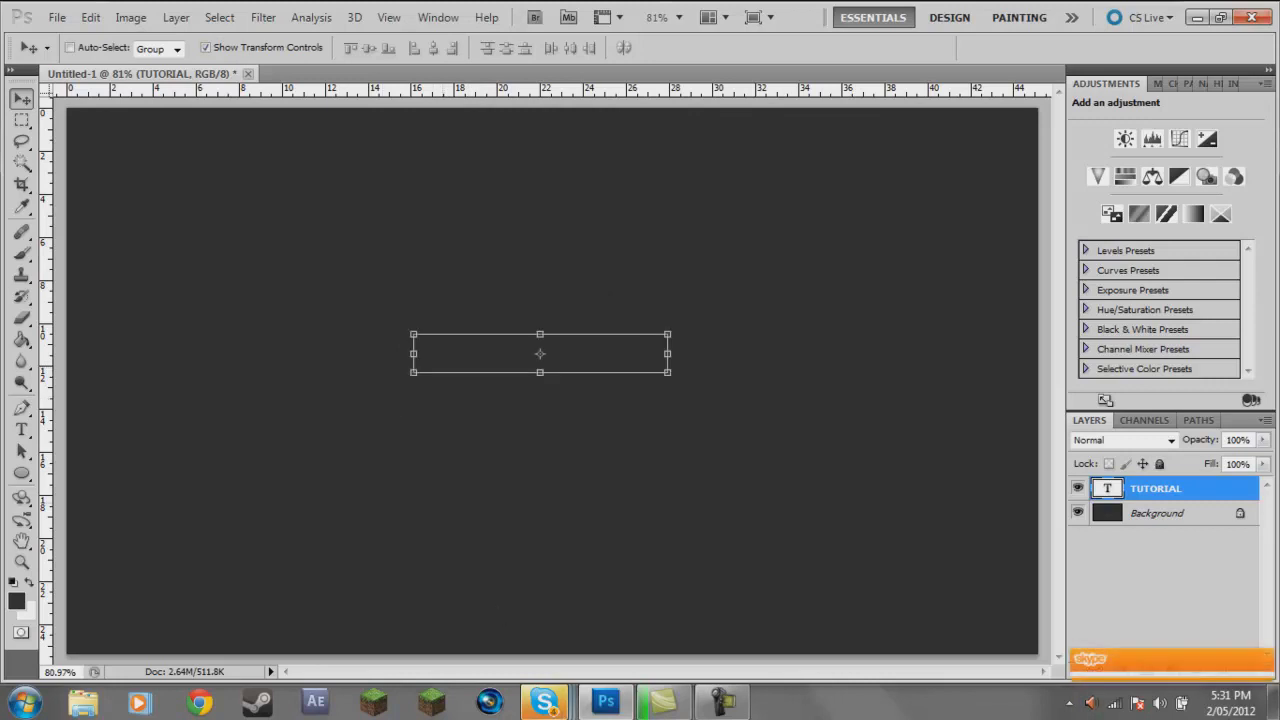
- Send the replies 'NAH', 'nah' and 'brb' in the Skype chat, then return to Photoshop
mouse_move(545, 703)
click(754, 543)
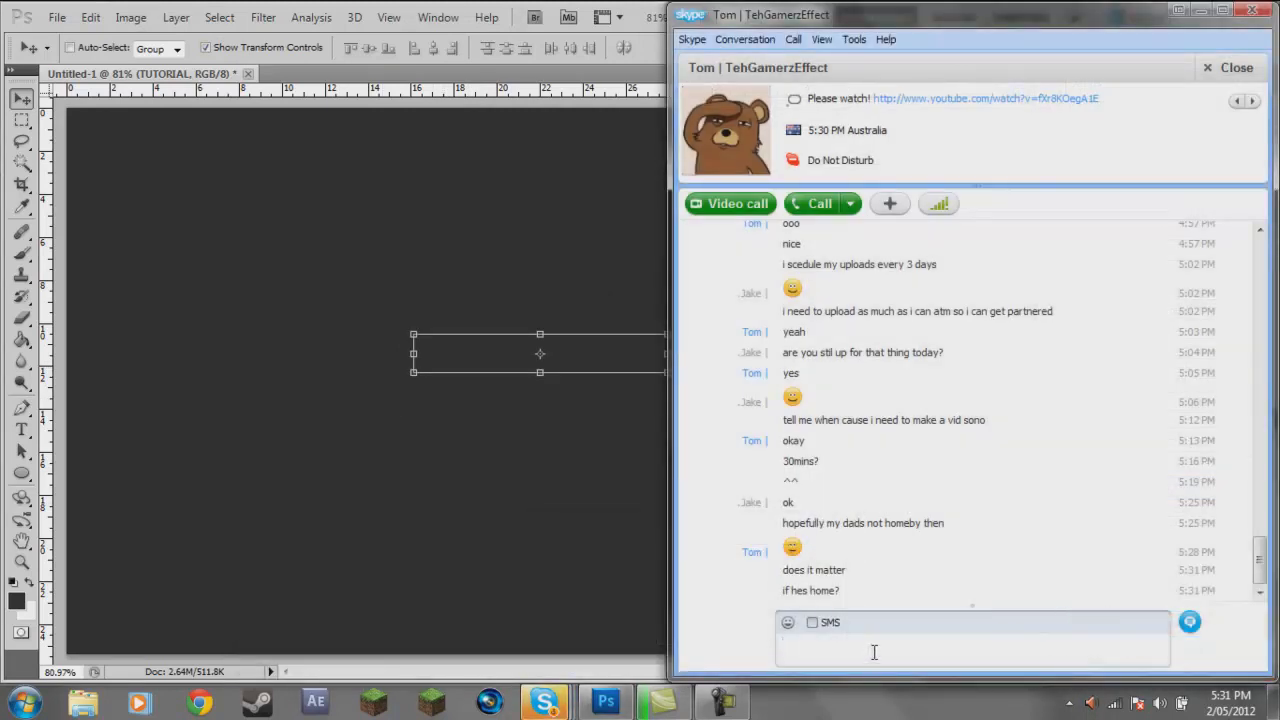
text(NAH)
key(Return)
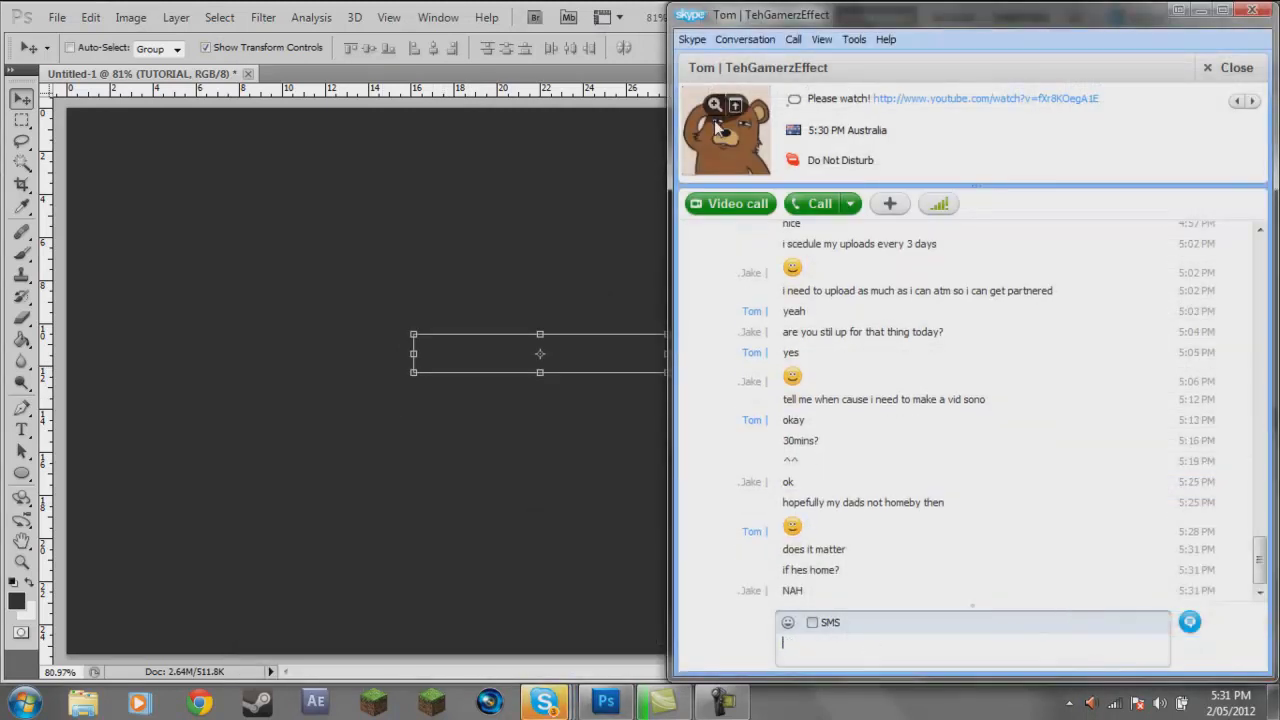
text(nah)
key(Return)
text(brb)
key(Return)
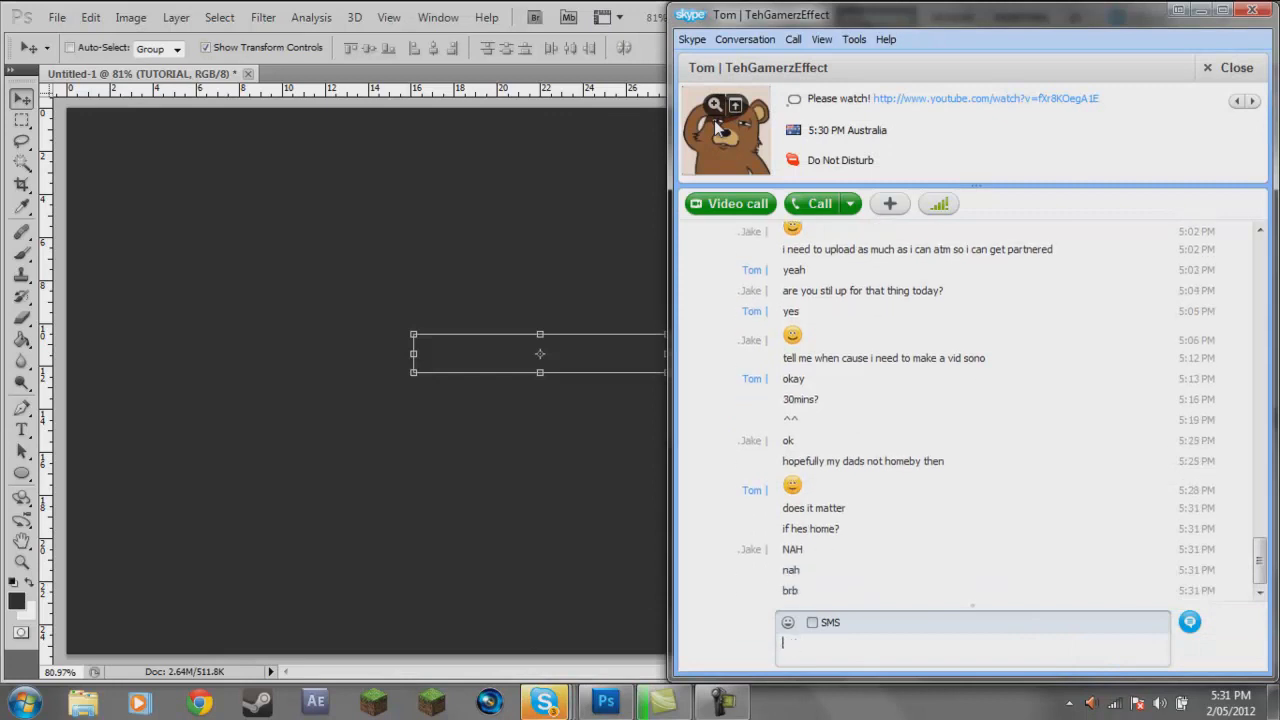
click(535, 12)
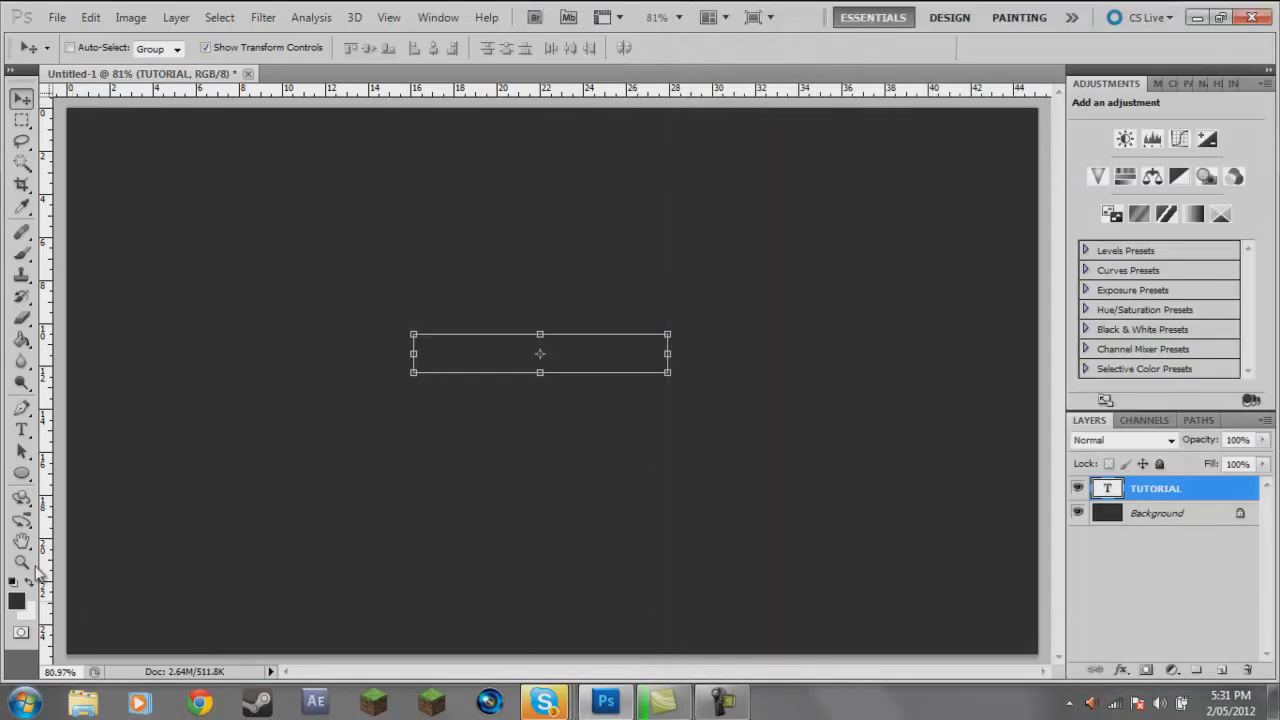
- Nudge the TUTORIAL text right and down, then slightly up and left
click(22, 563)
right_click(531, 262)
click(467, 227)
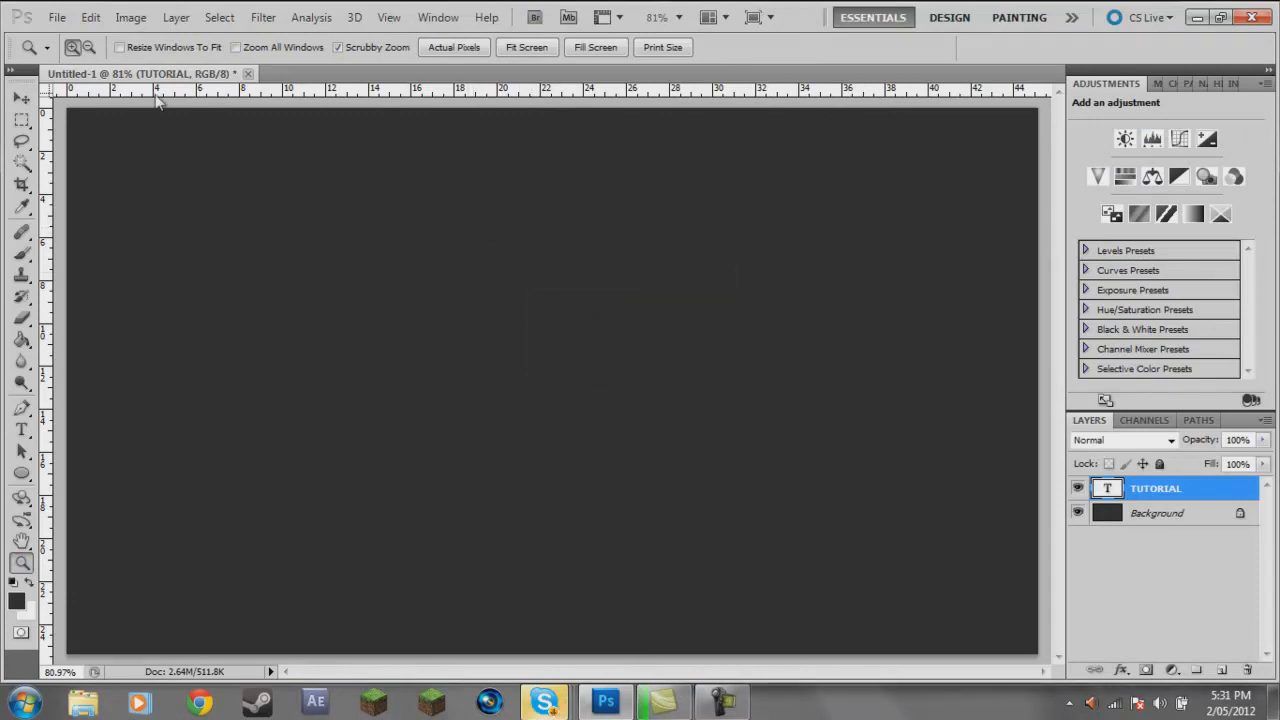
click(21, 98)
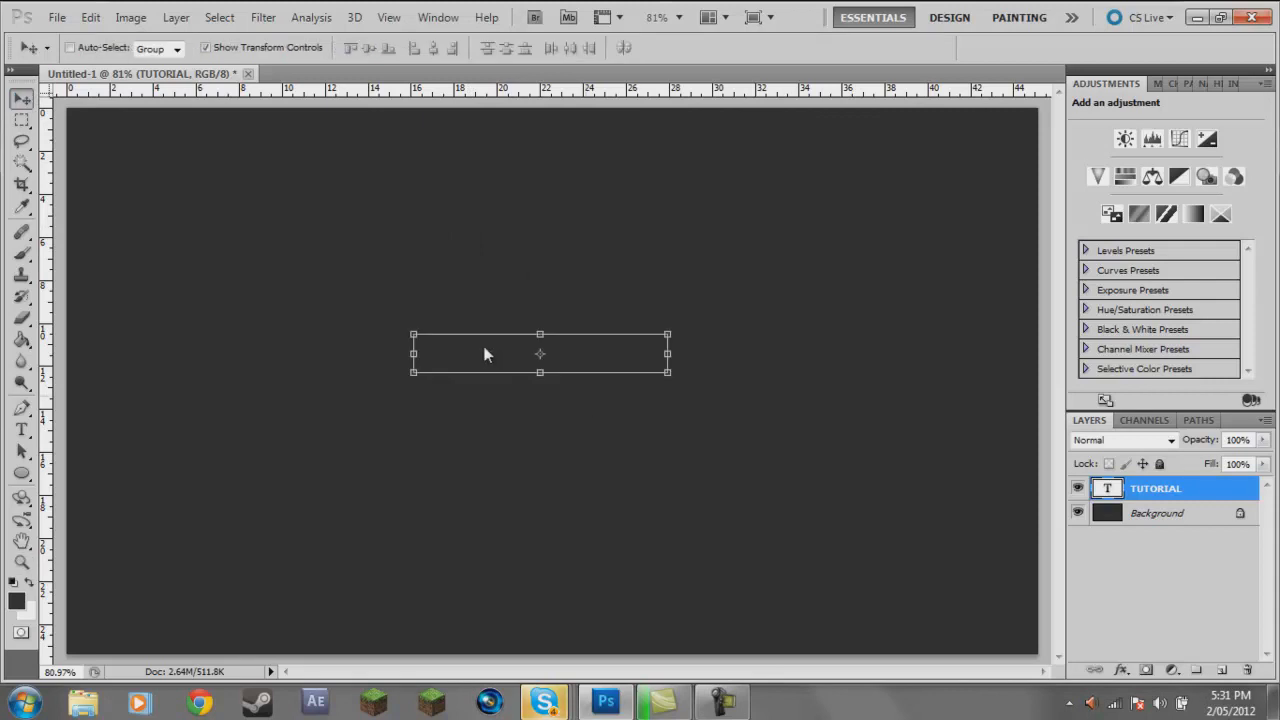
key(shift+Down)
key(shift+Down)
key(shift+Down)
key(shift+Right)
key(shift+Right)
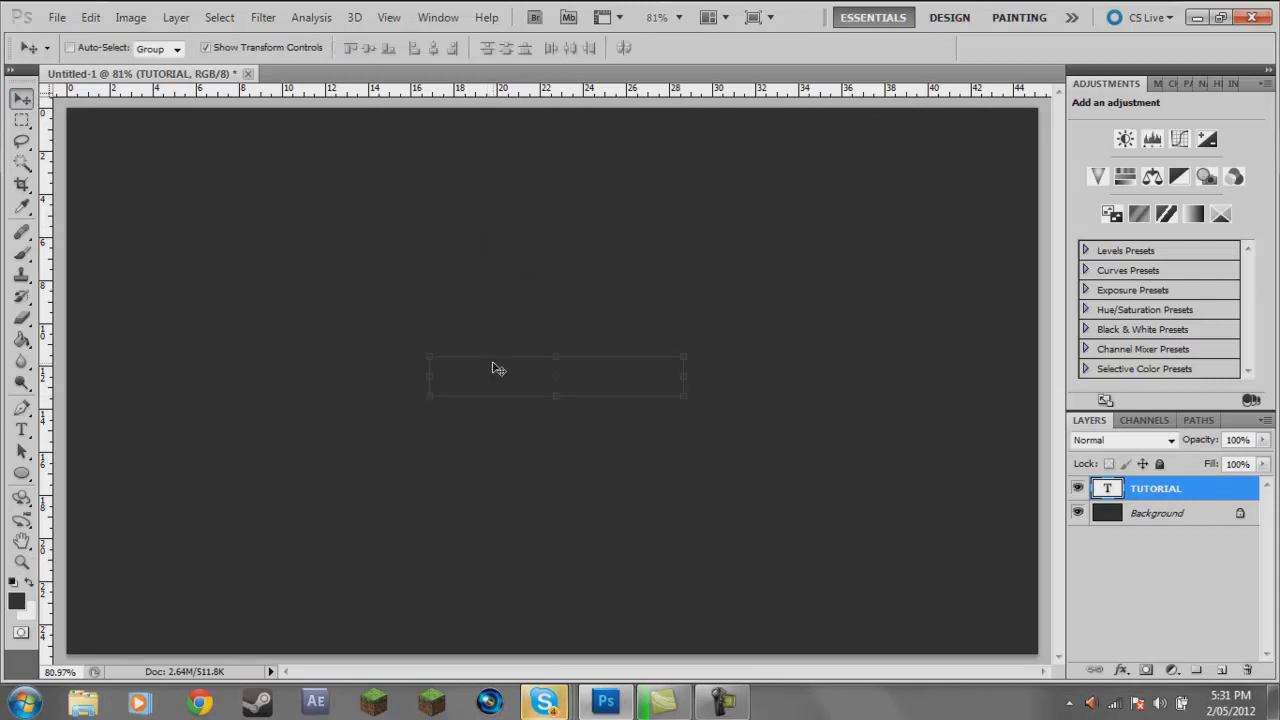
drag(497, 372, 494, 359)
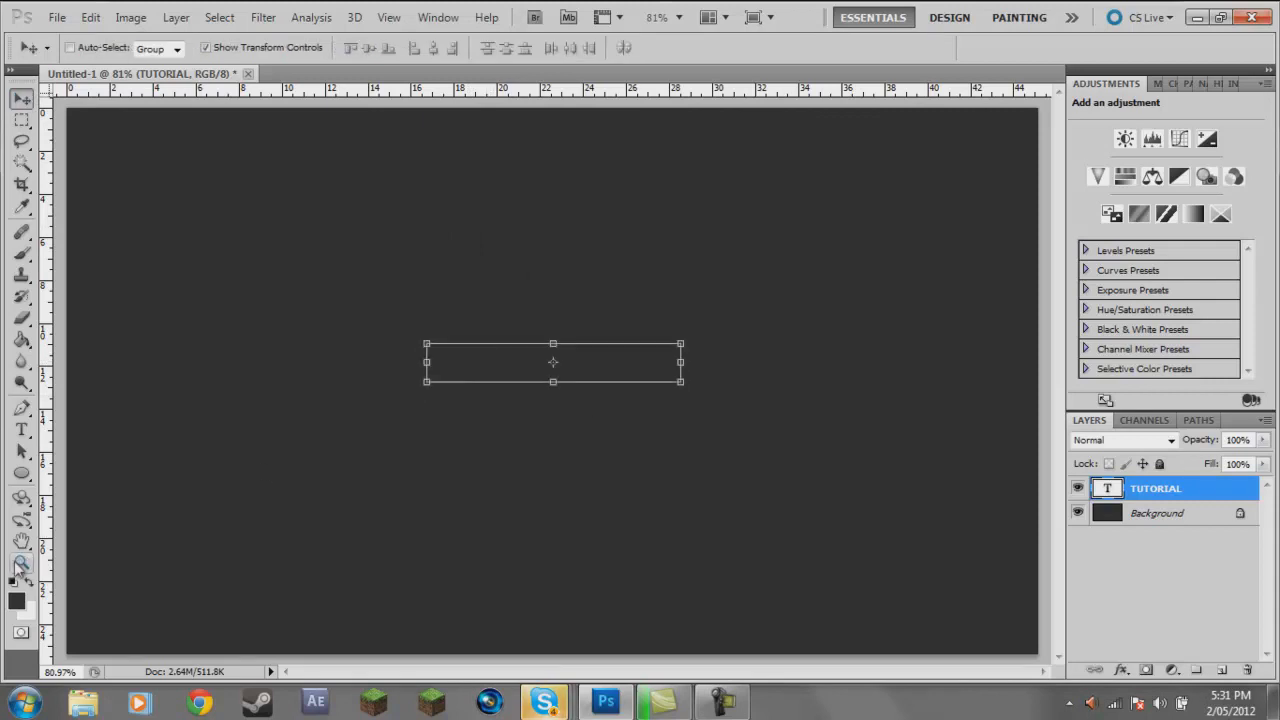
- Hide the Background layer so the text shows against transparency
click(21, 429)
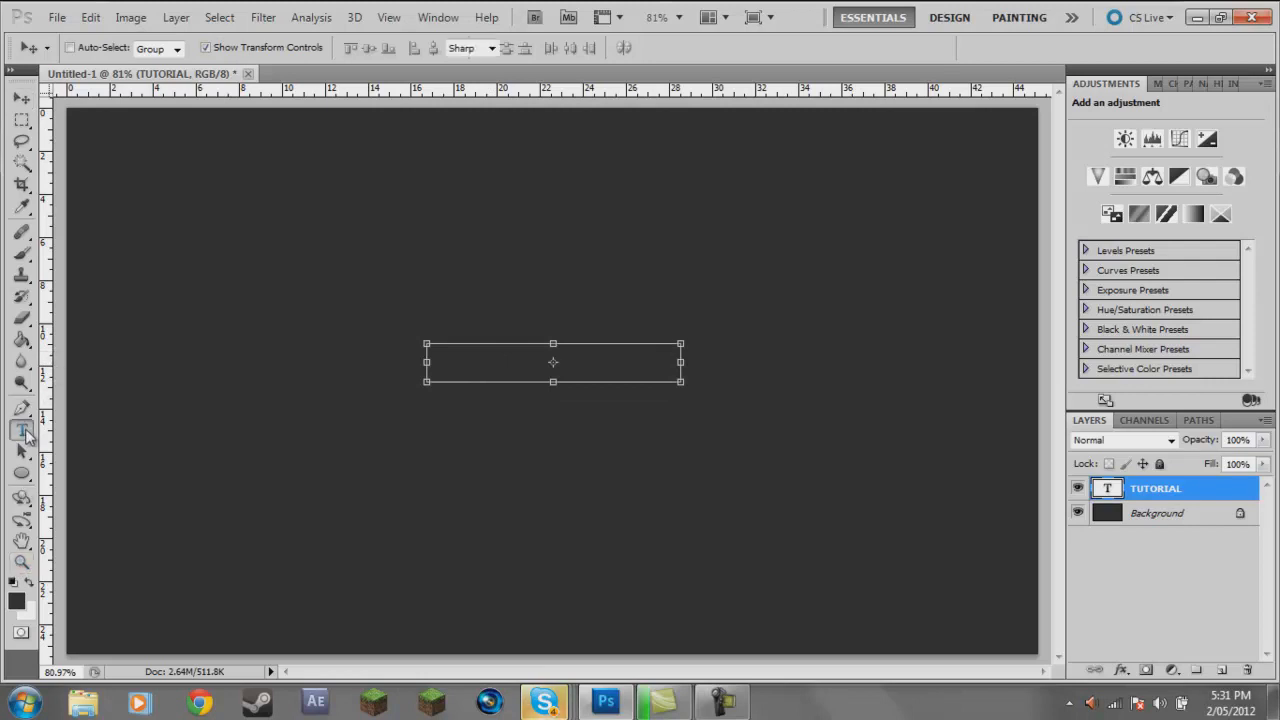
drag(377, 350, 745, 358)
click(22, 121)
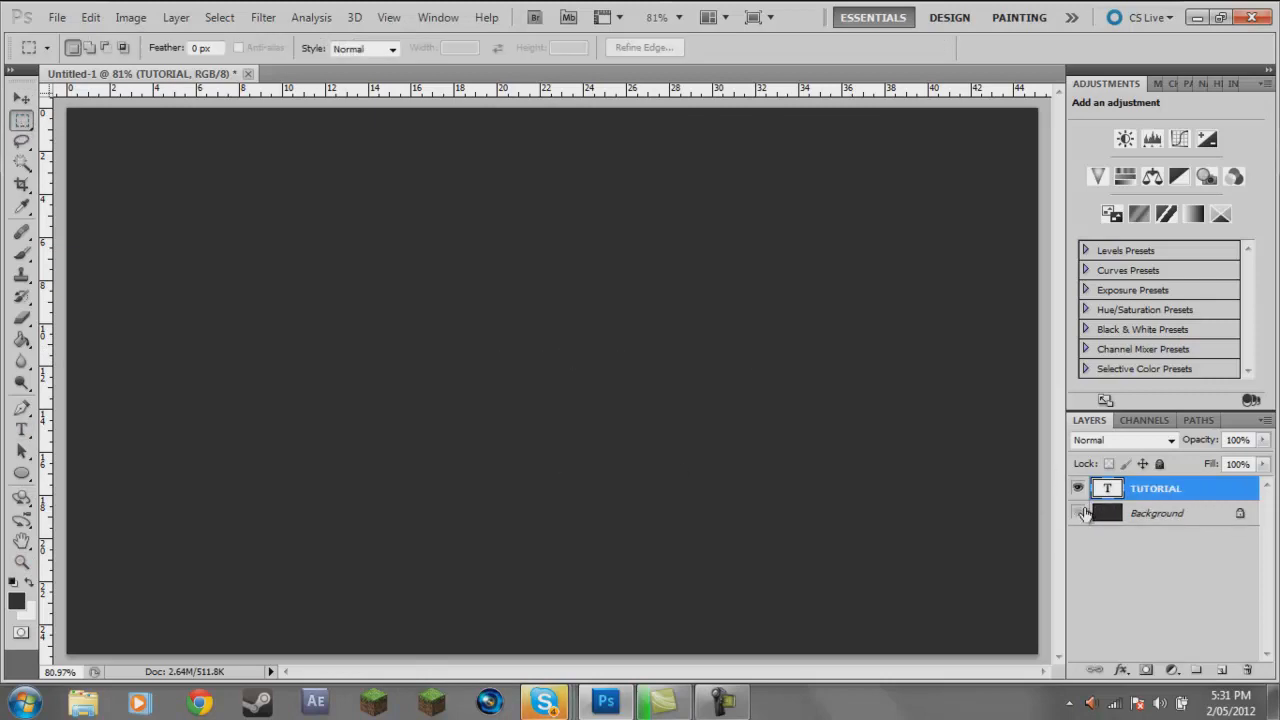
click(1077, 513)
click(22, 408)
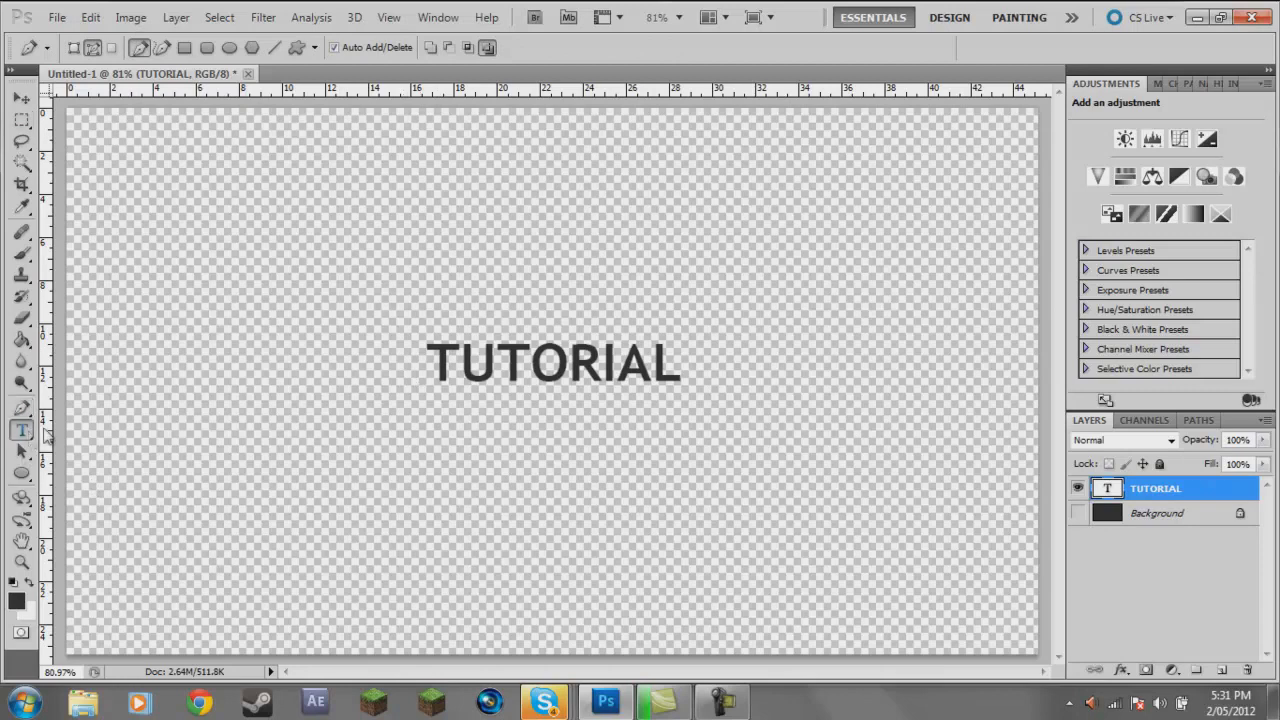
click(22, 430)
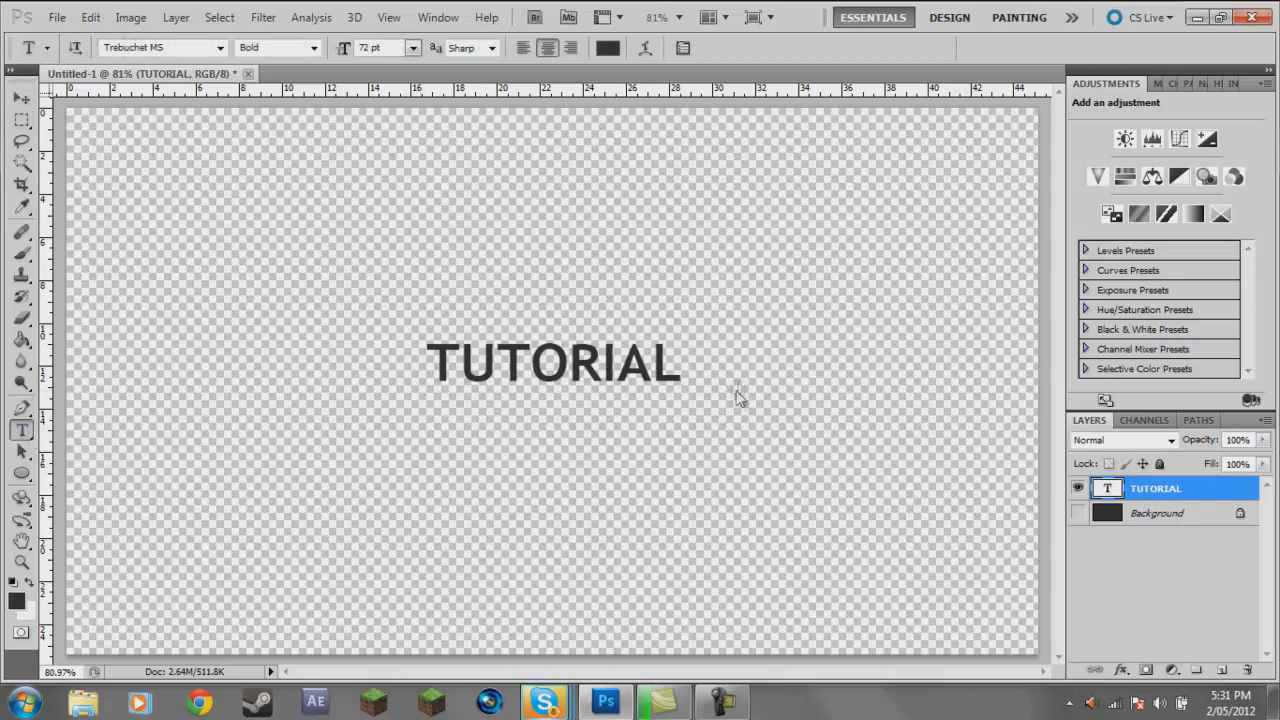
- Change the TUTORIAL text's font to Bebas Regular 72 pt and commit it
double_click(677, 357)
click(220, 47)
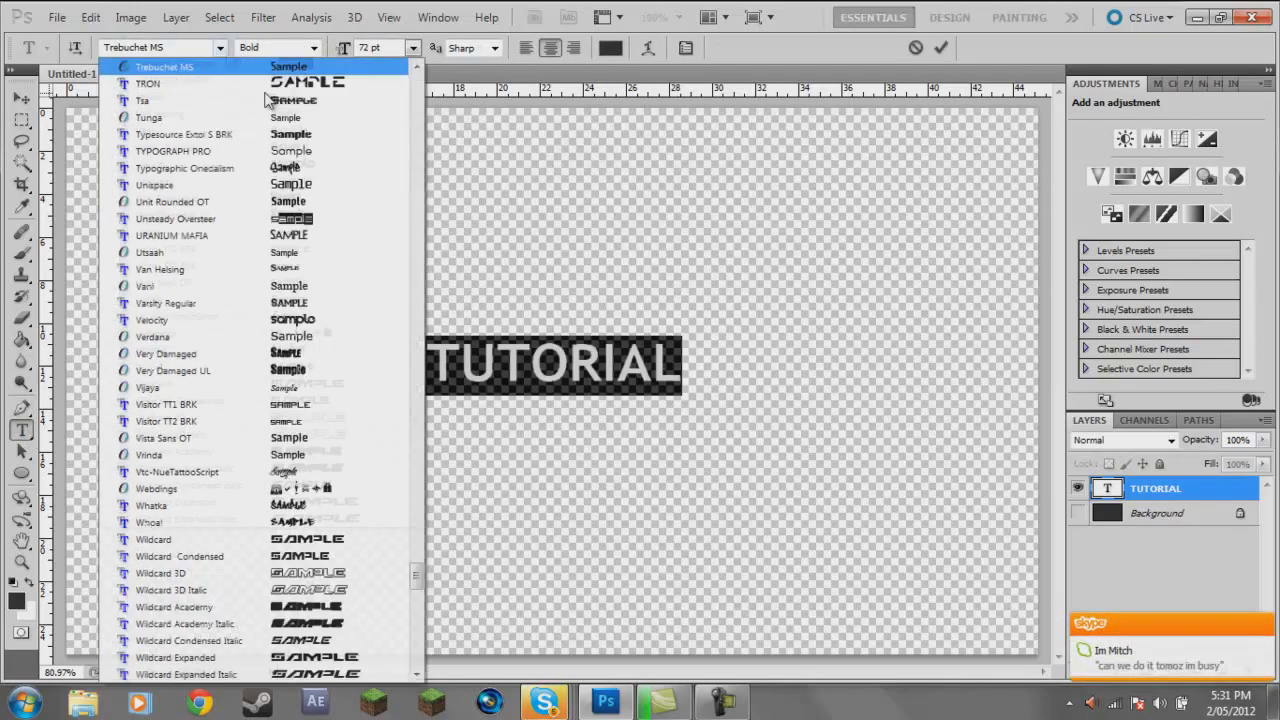
drag(418, 573, 420, 80)
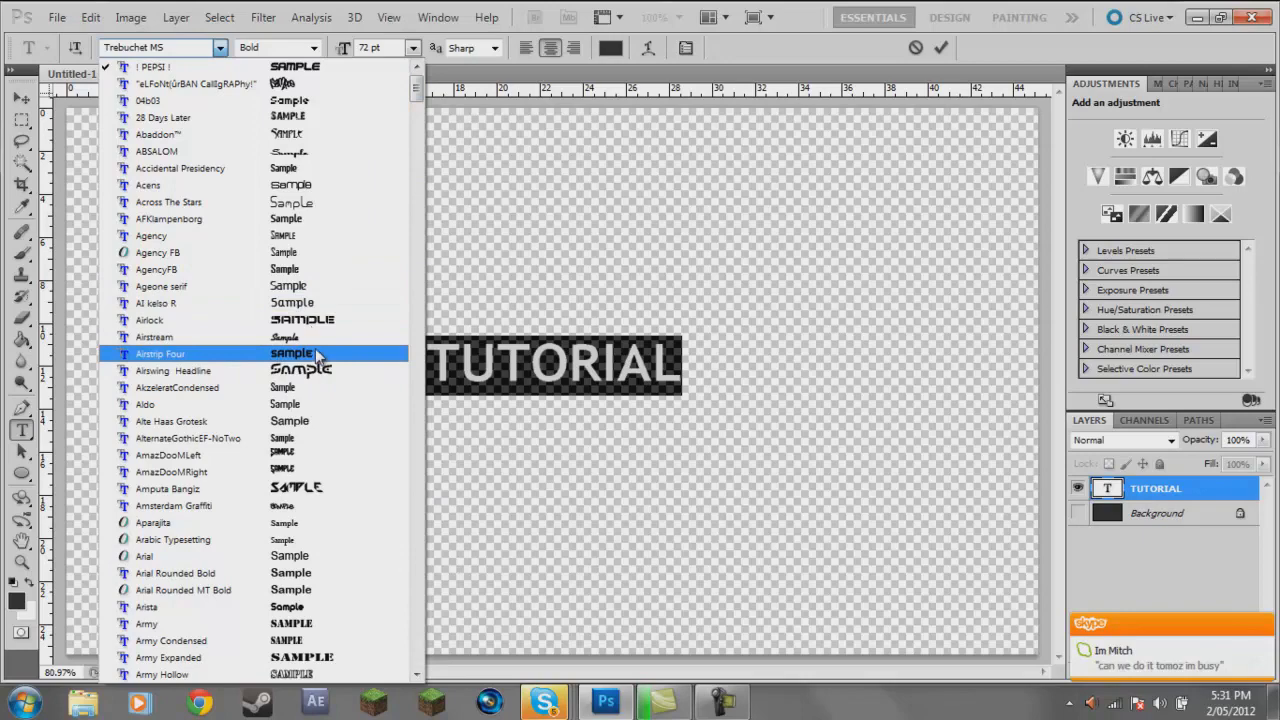
drag(418, 90, 420, 133)
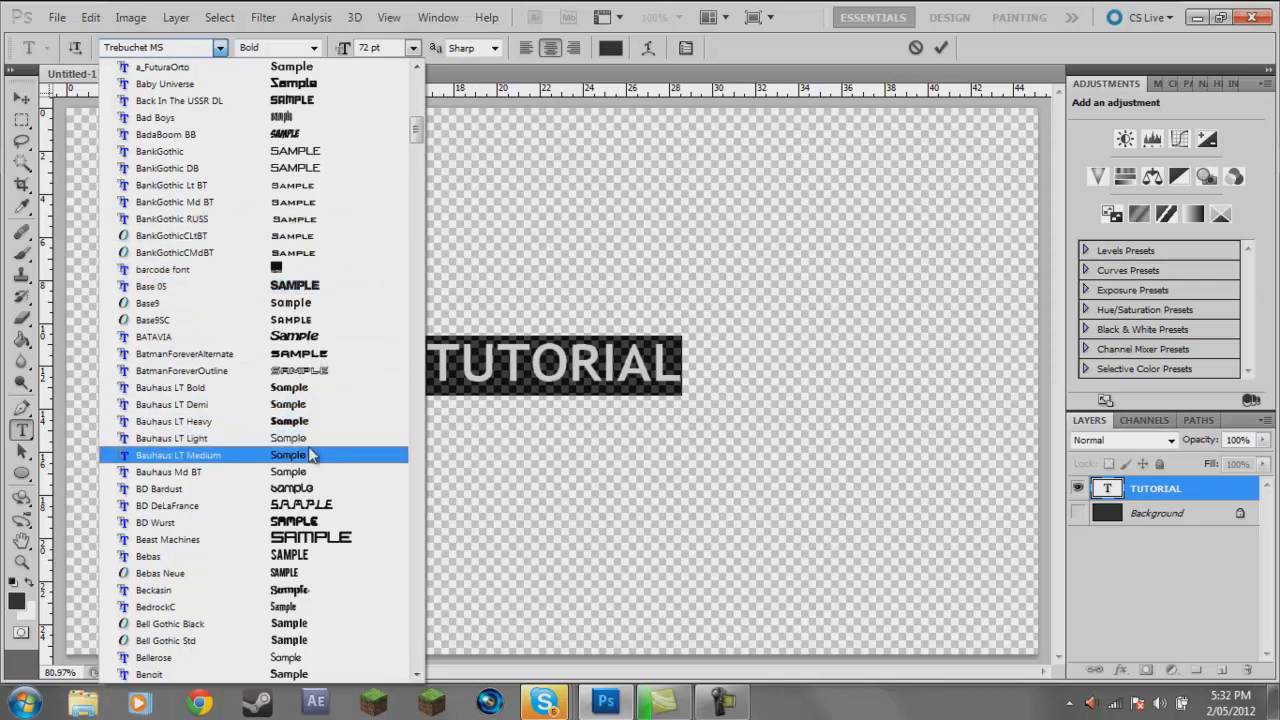
click(281, 561)
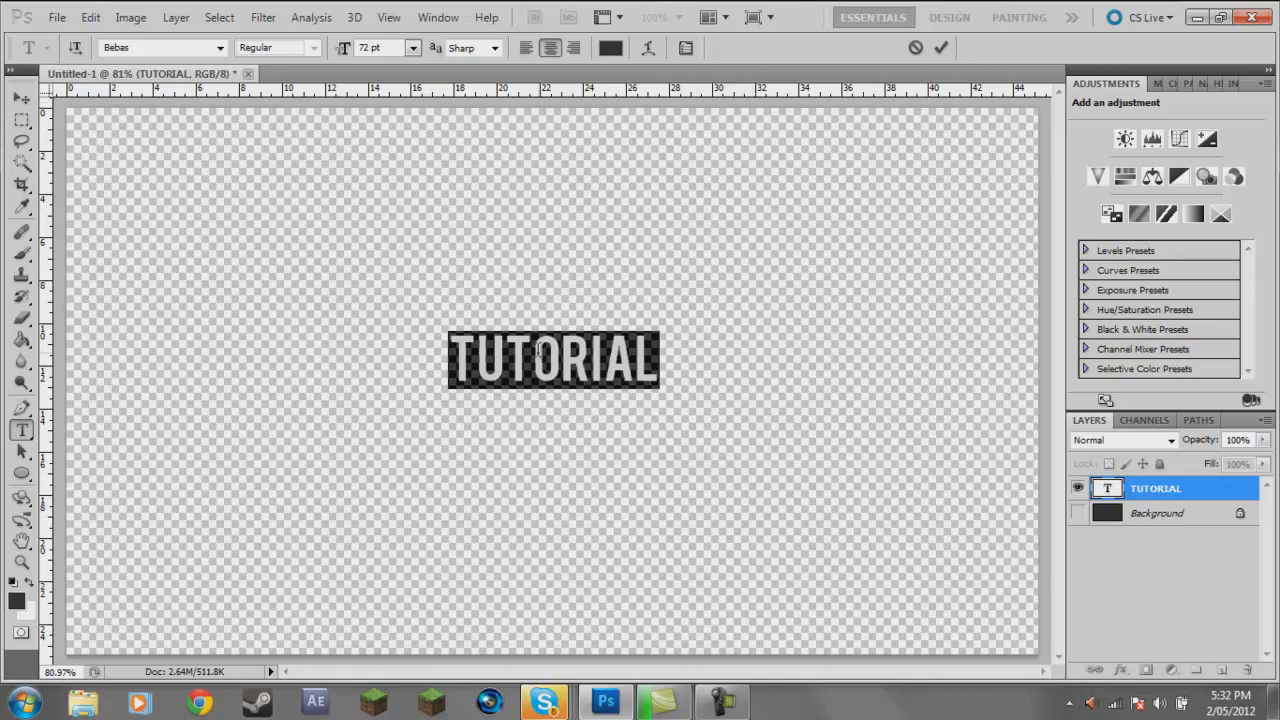
click(21, 562)
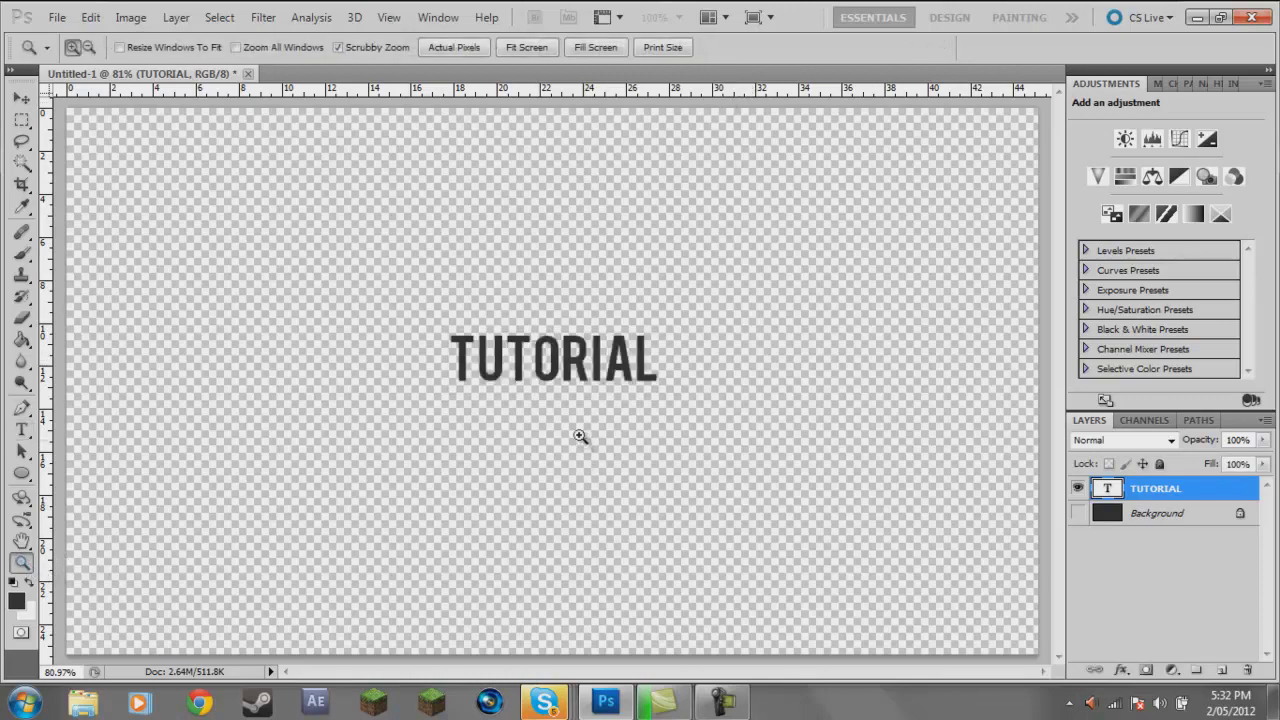
- Select TUTORIAL and set vertical scale 76%, tracking 0 and horizontal scale 100% in the Character panel
click(552, 353)
click(552, 353)
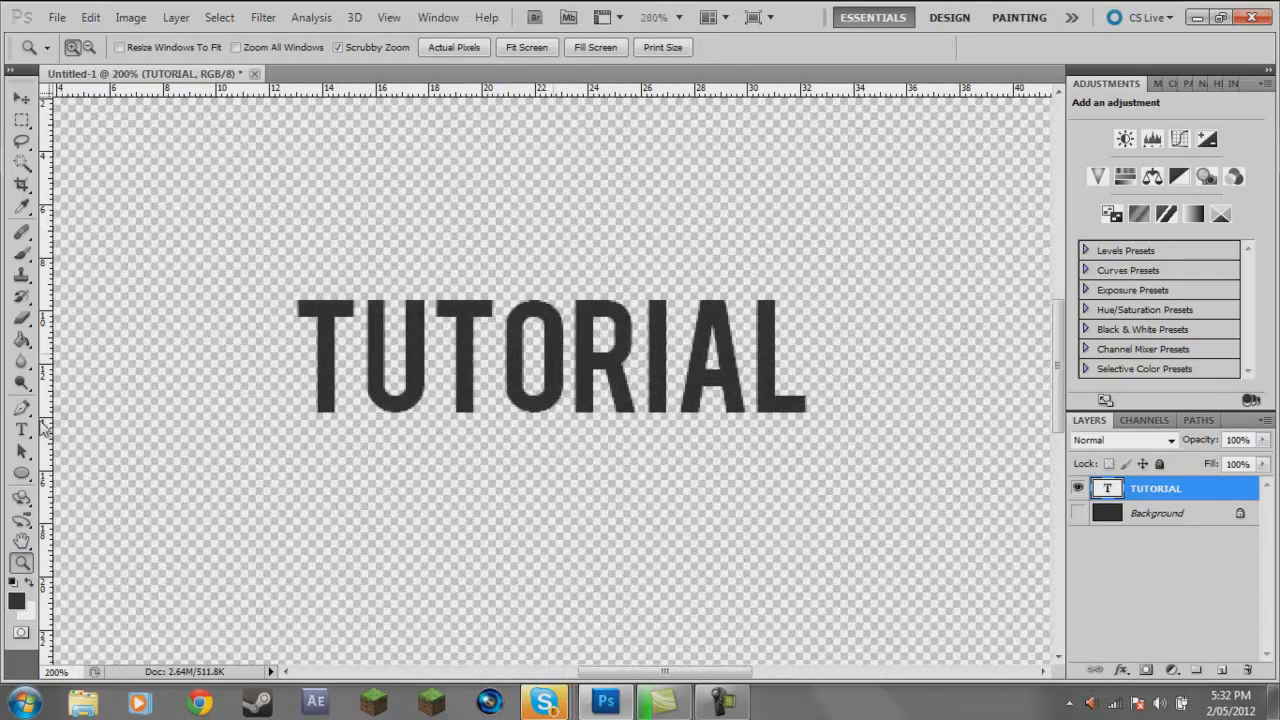
click(21, 428)
drag(316, 370, 903, 372)
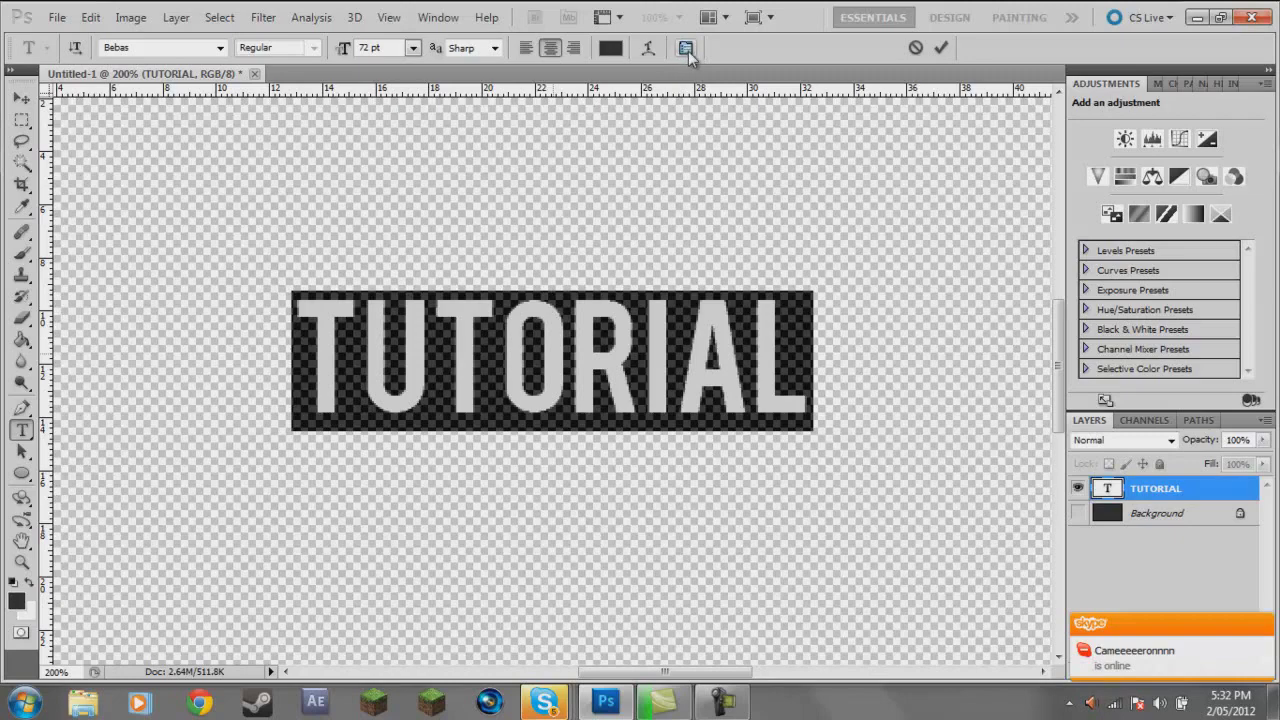
click(686, 49)
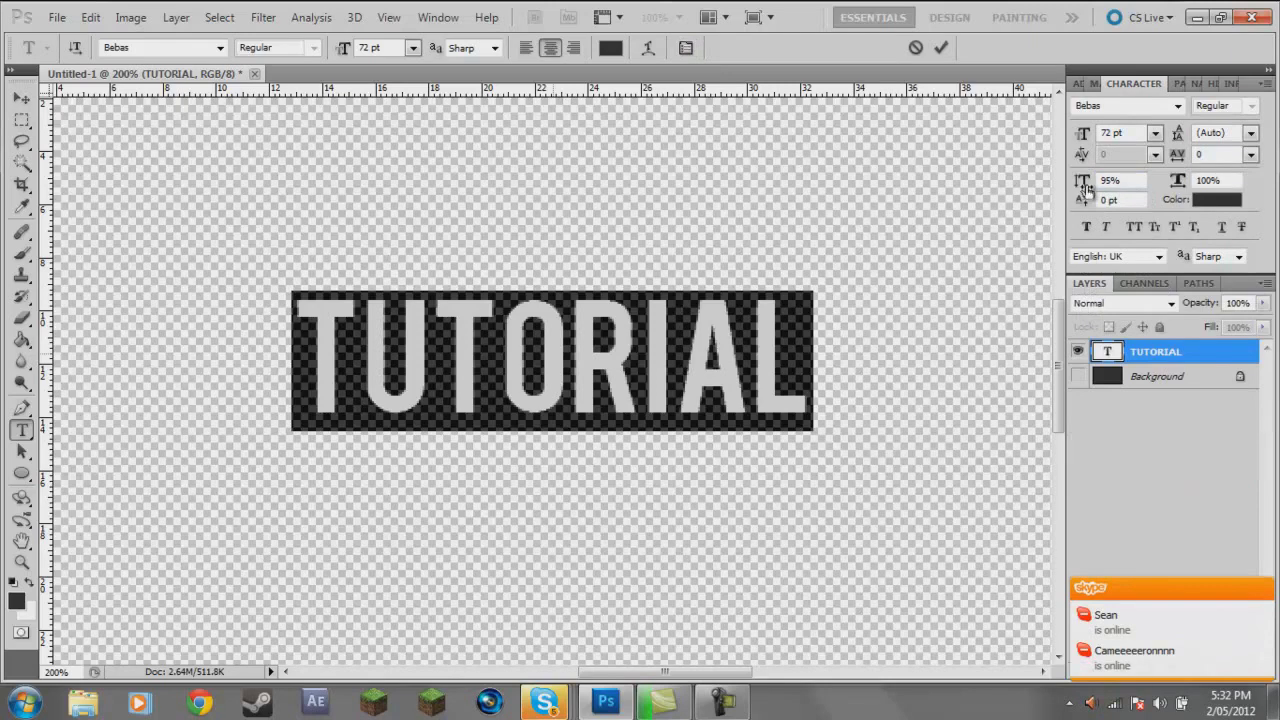
drag(1081, 185, 1077, 183)
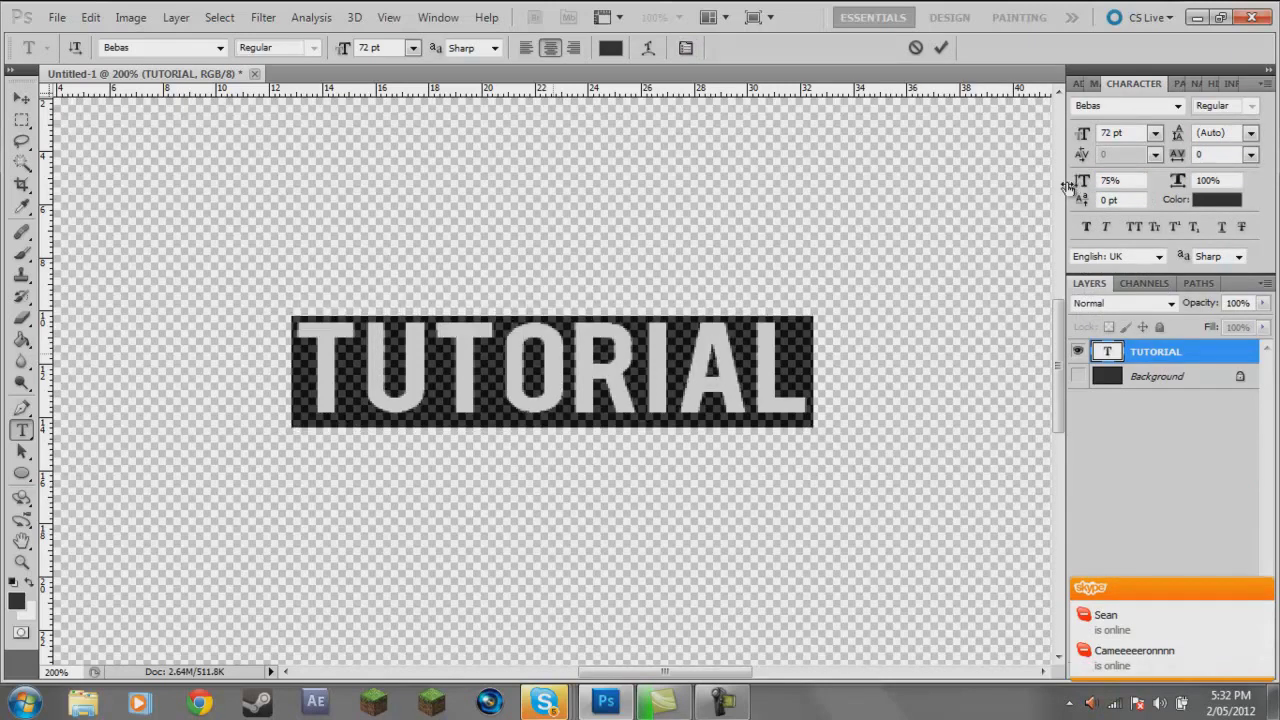
drag(1181, 162, 1205, 180)
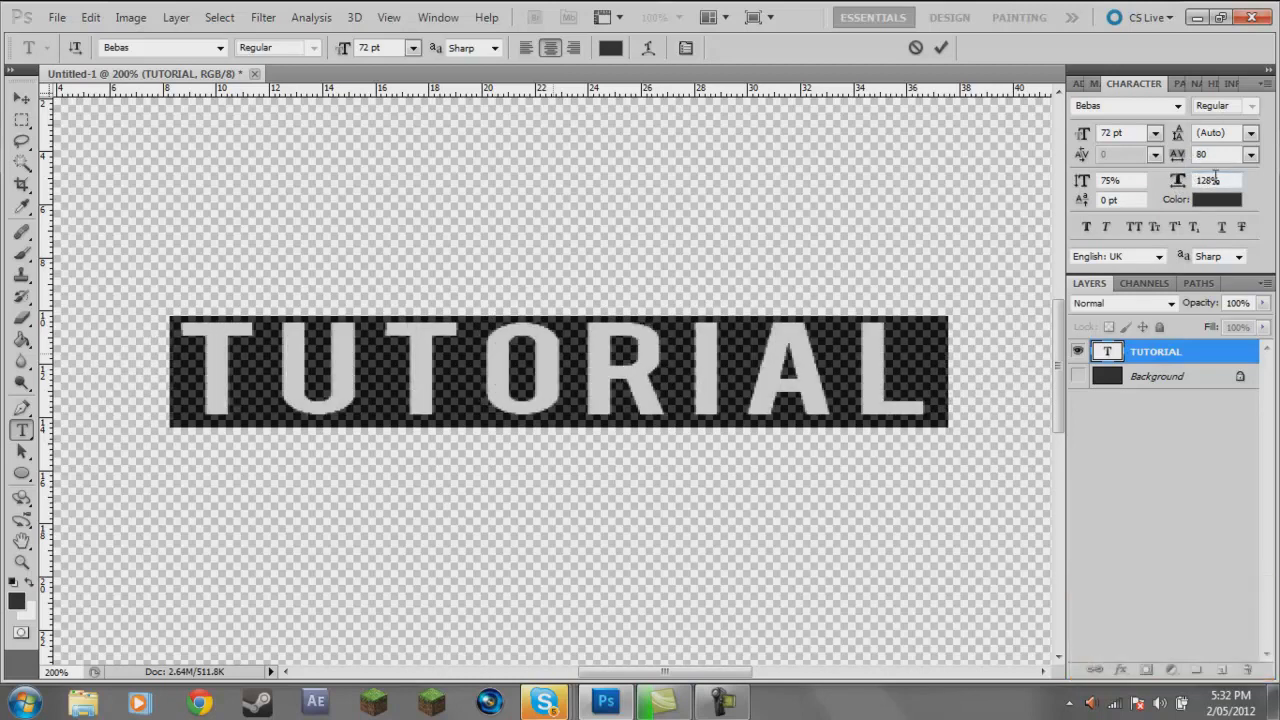
text(1)
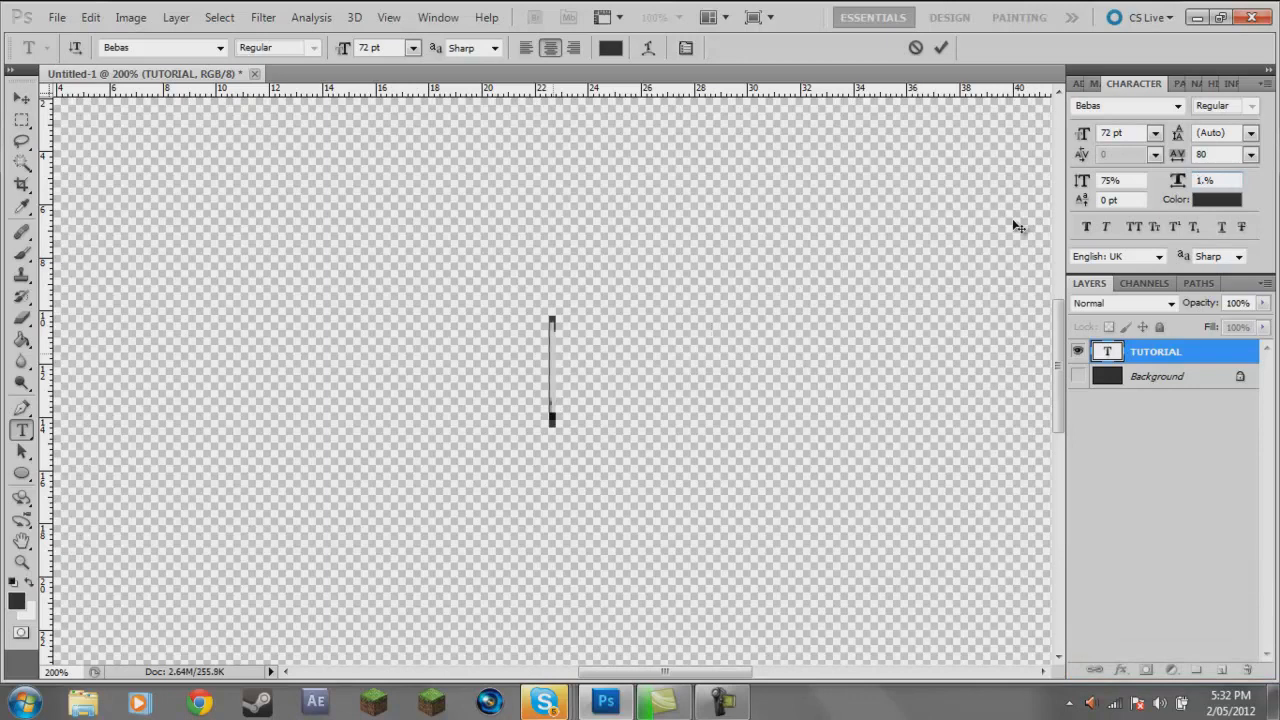
text(00)
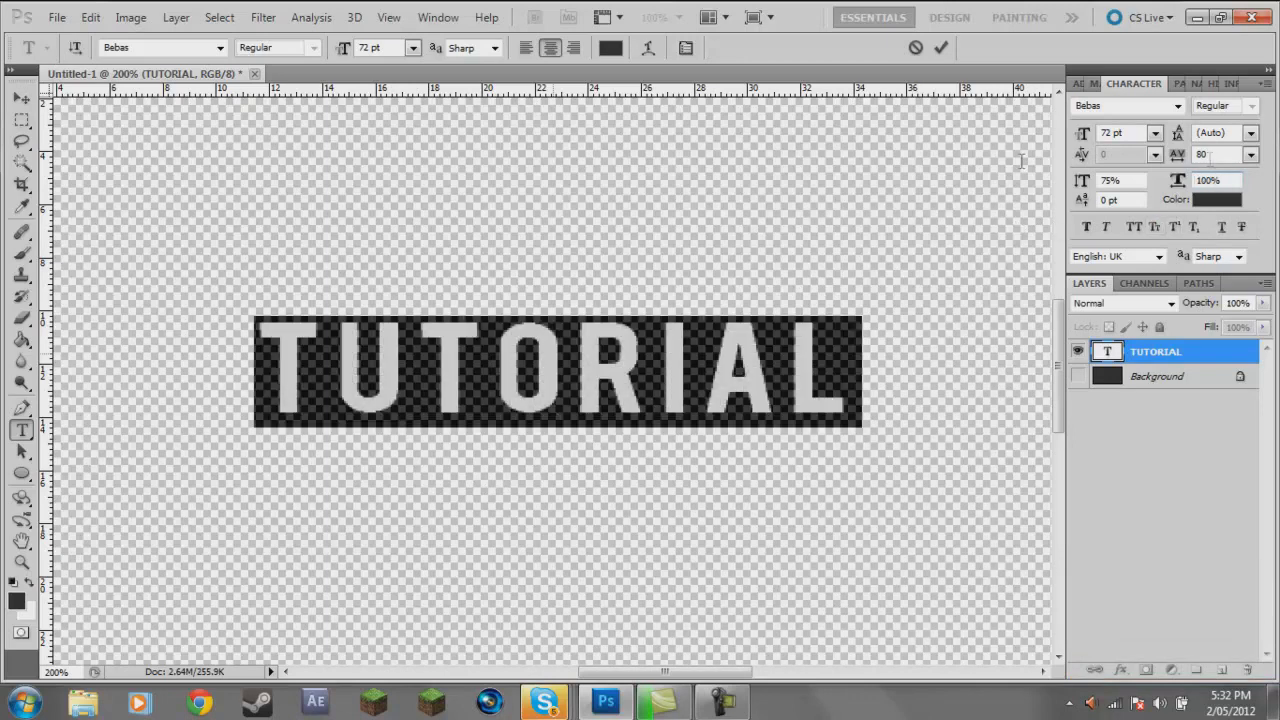
key(Return)
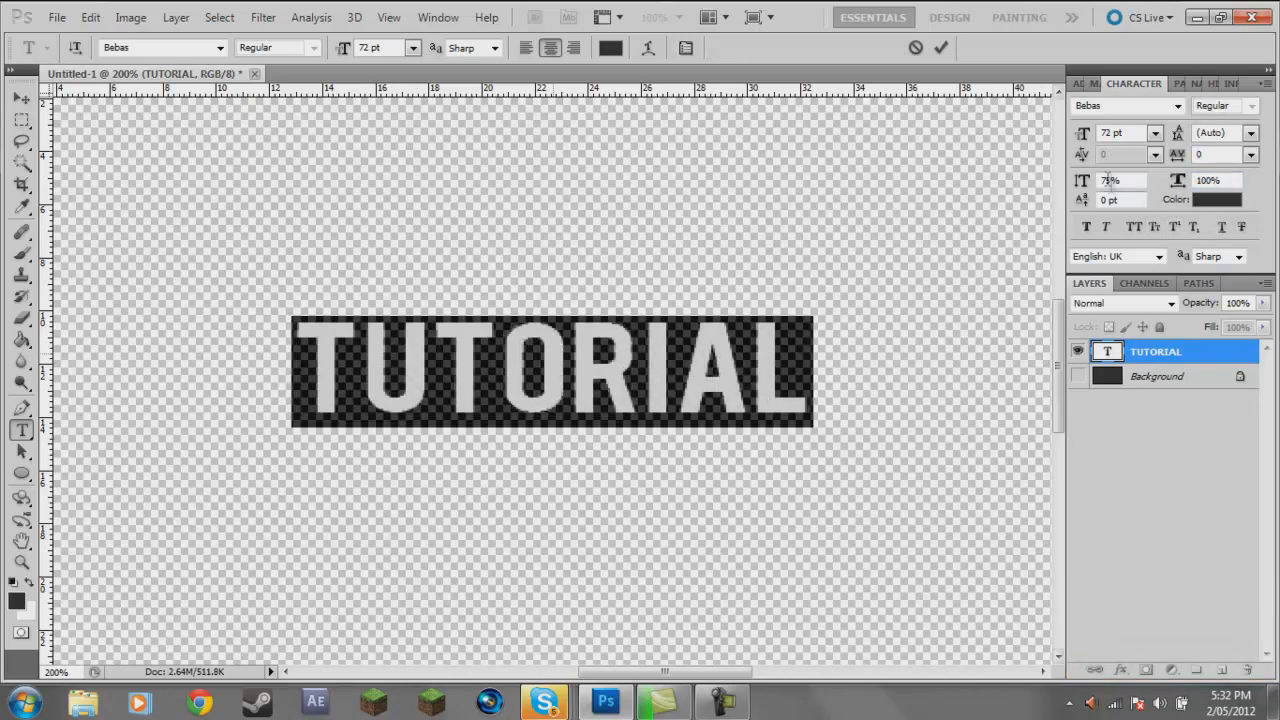
text(100)
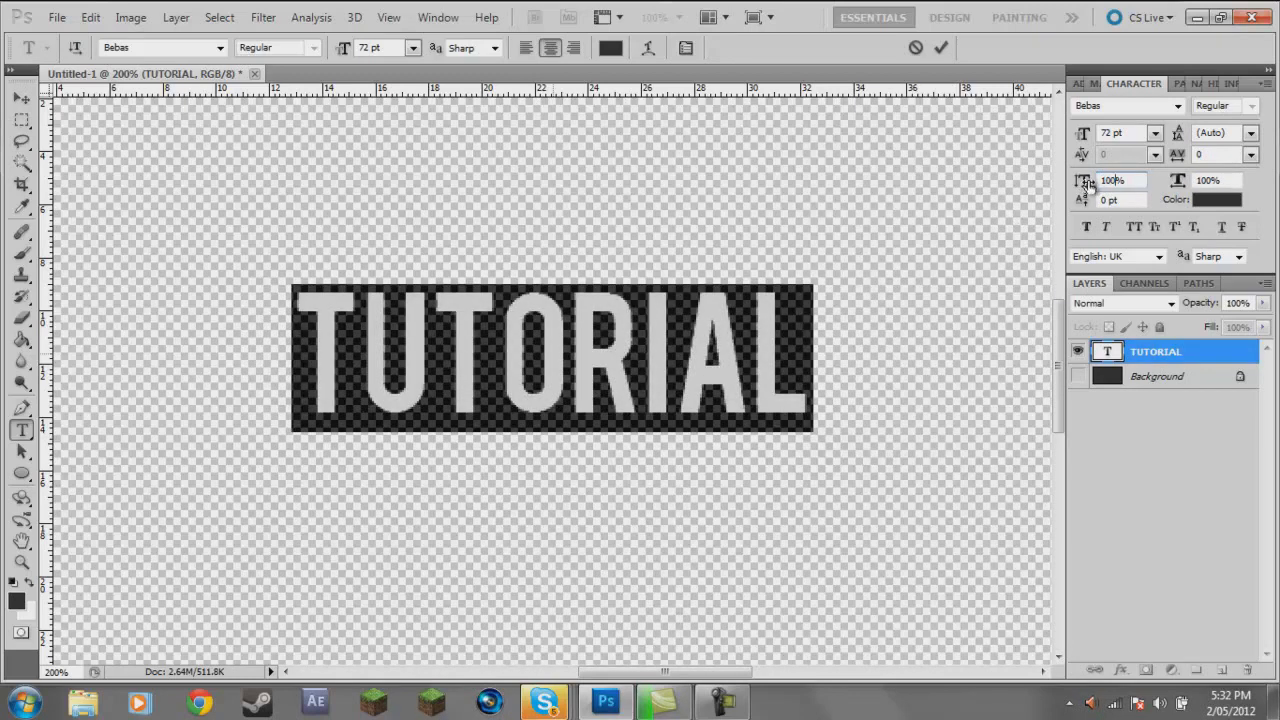
drag(1085, 183, 1068, 183)
- Fit the canvas on screen and make the dark Background layer visible again
click(21, 562)
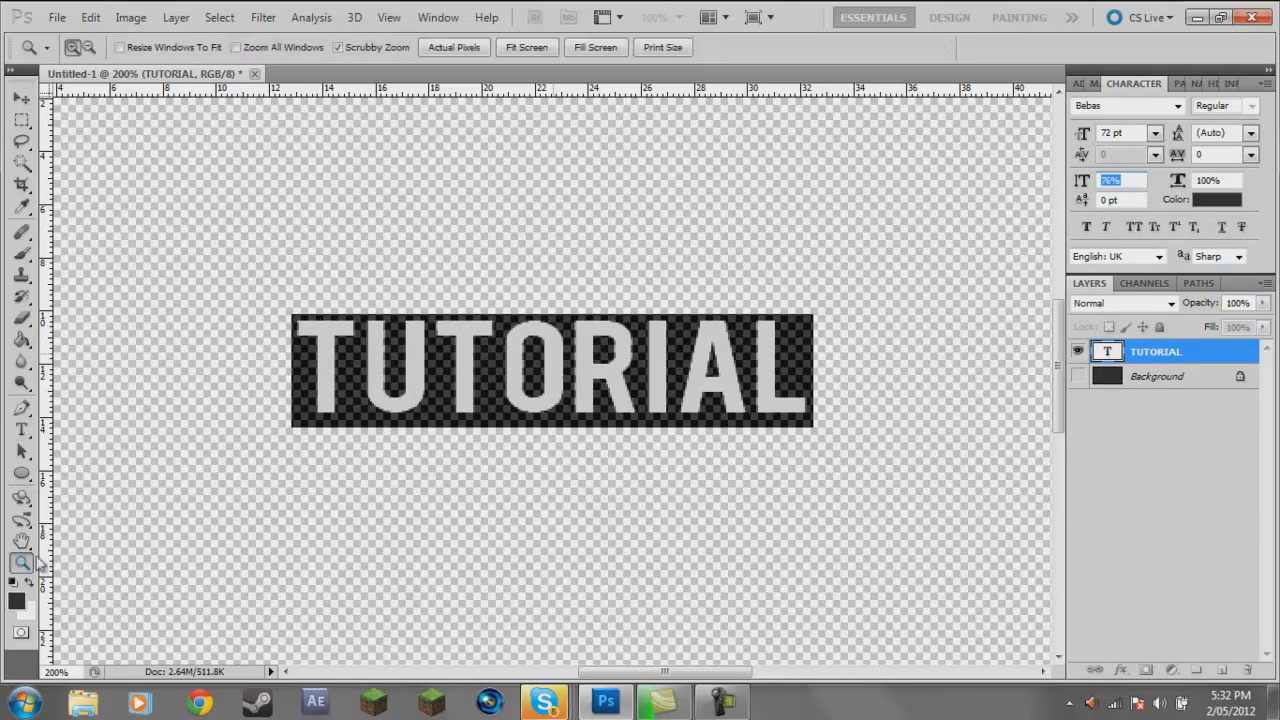
right_click(519, 262)
click(538, 272)
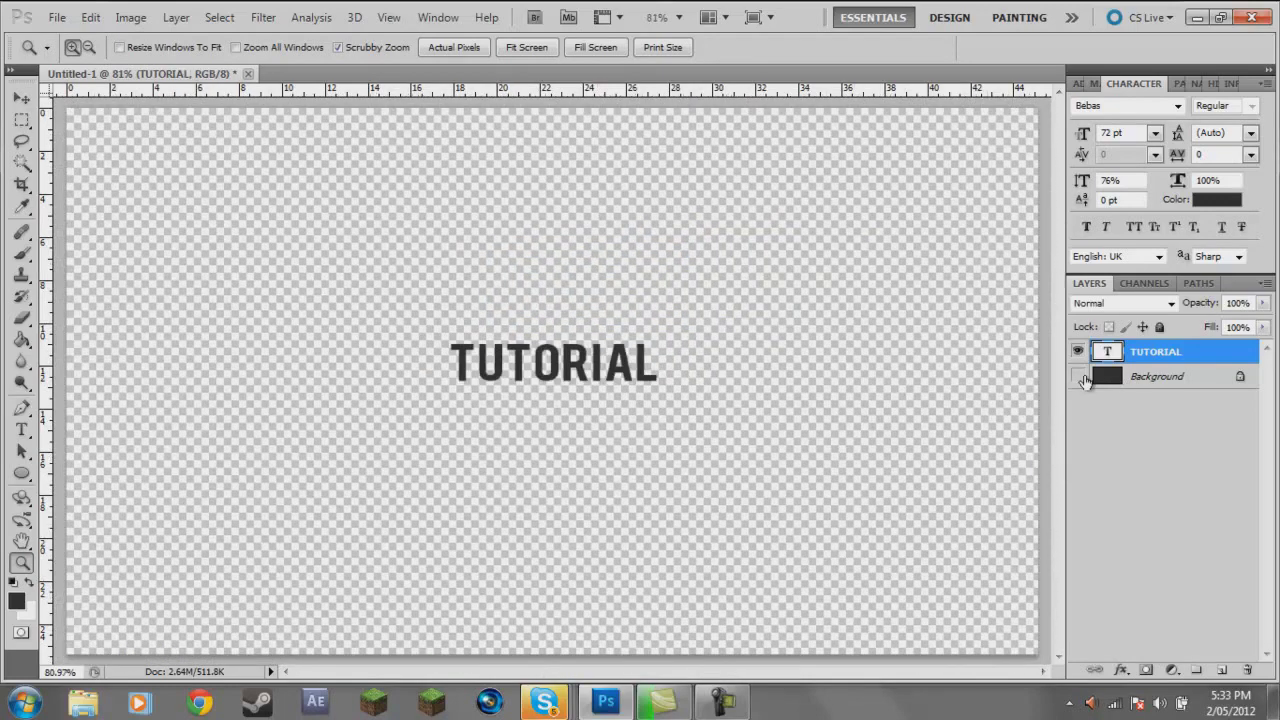
click(1078, 377)
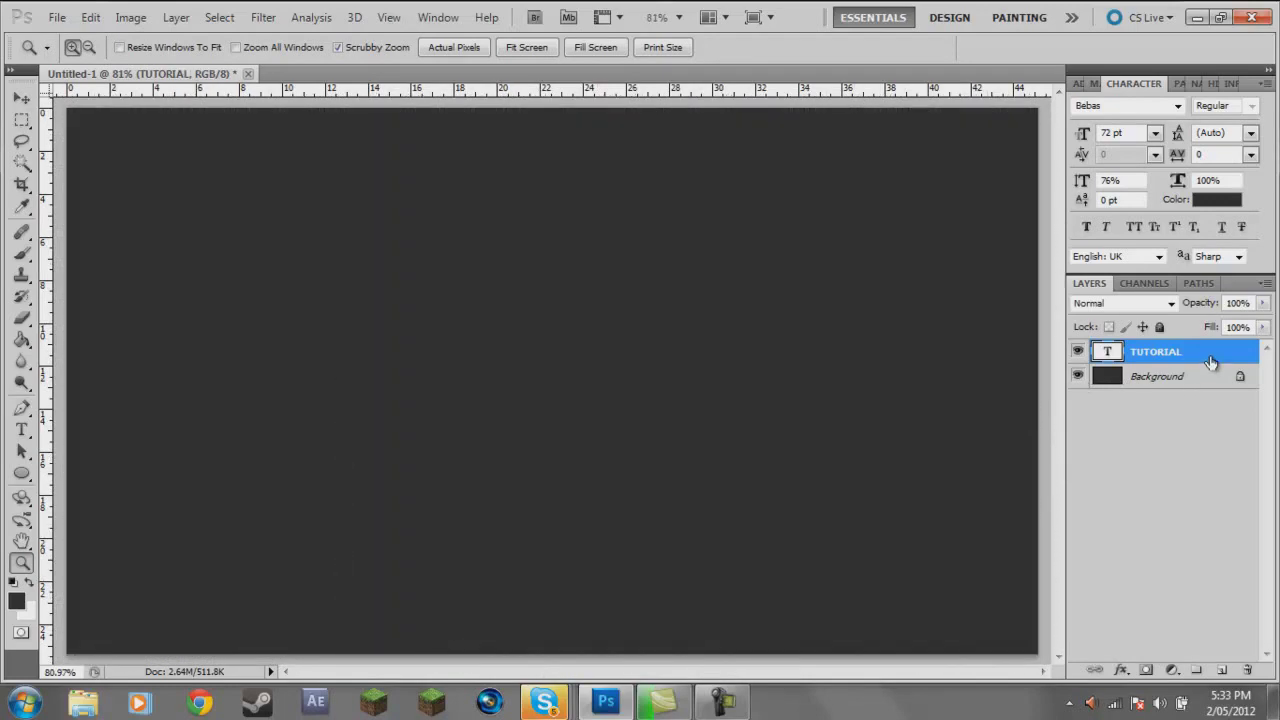
- Add a Drop Shadow layer style to TUTORIAL and zoom to 300% on the text
double_click(1130, 350)
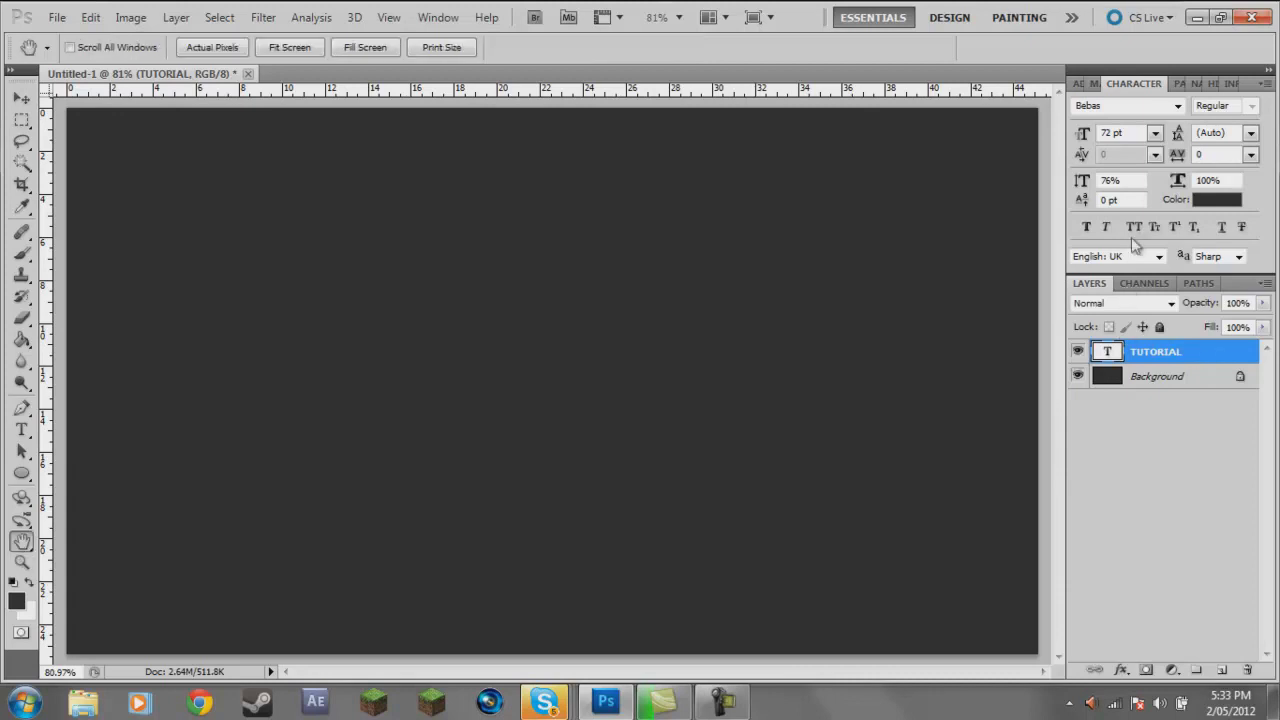
click(752, 236)
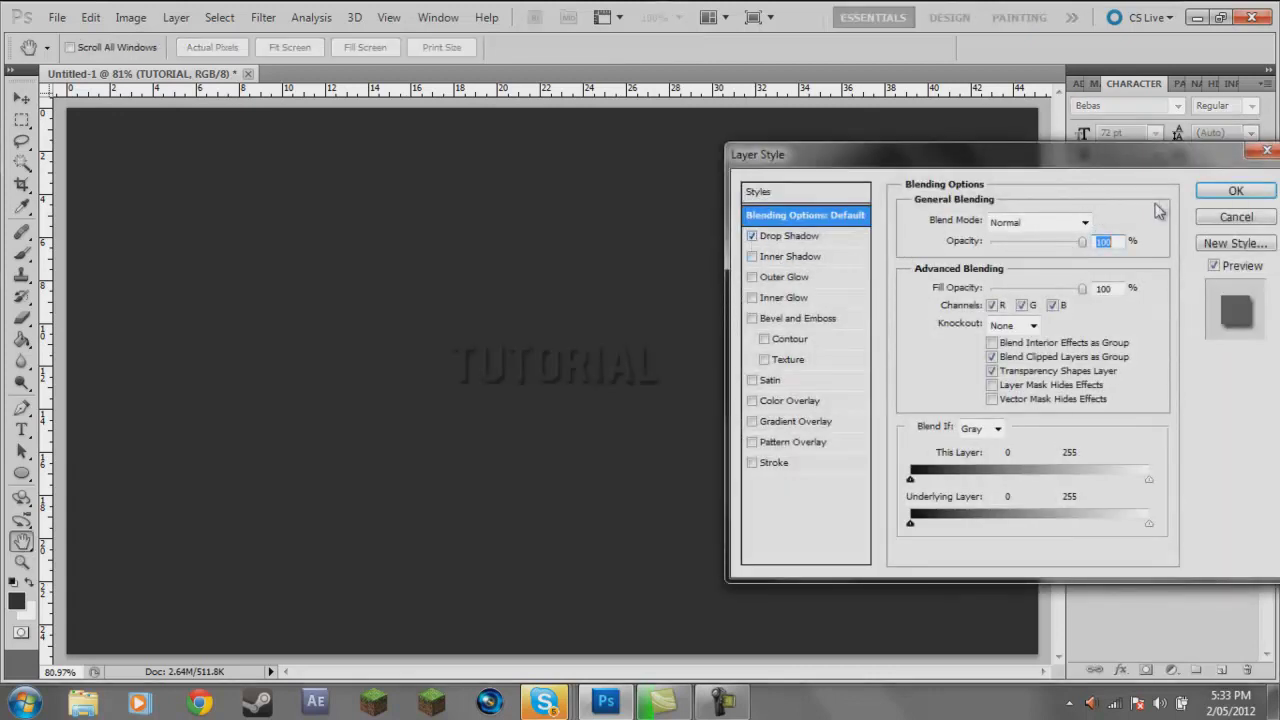
click(1204, 191)
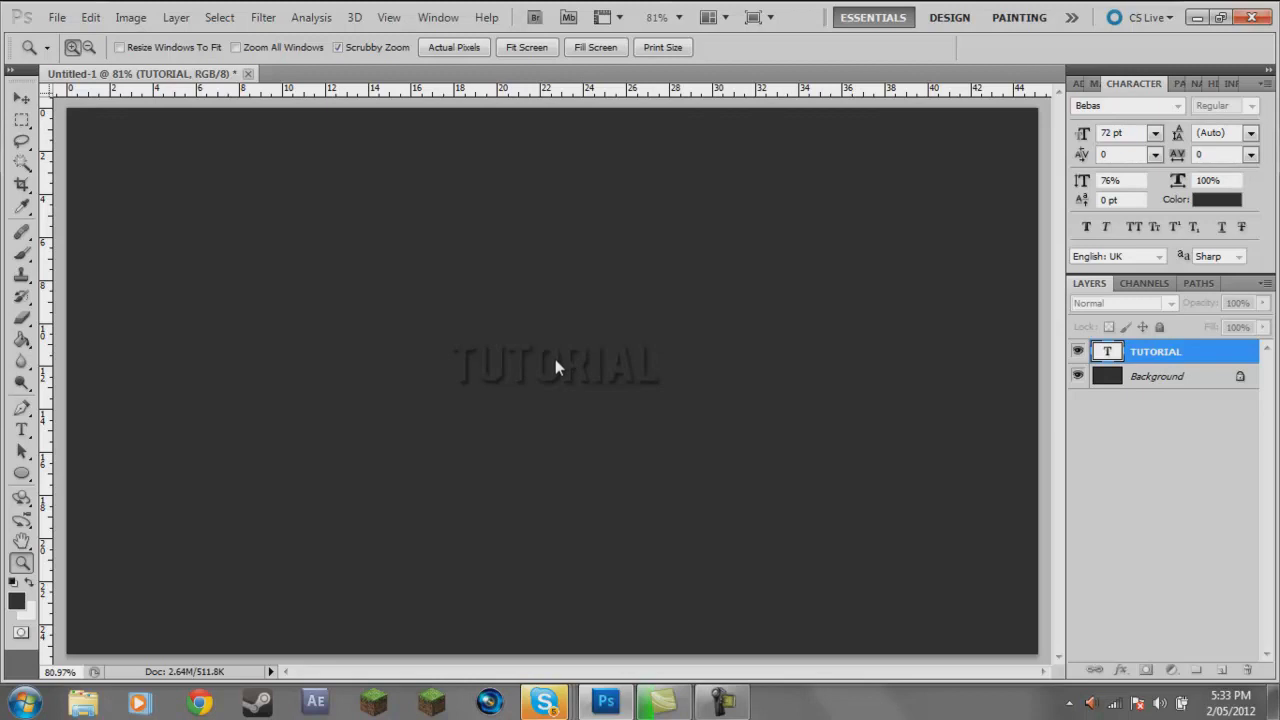
click(552, 363)
click(551, 362)
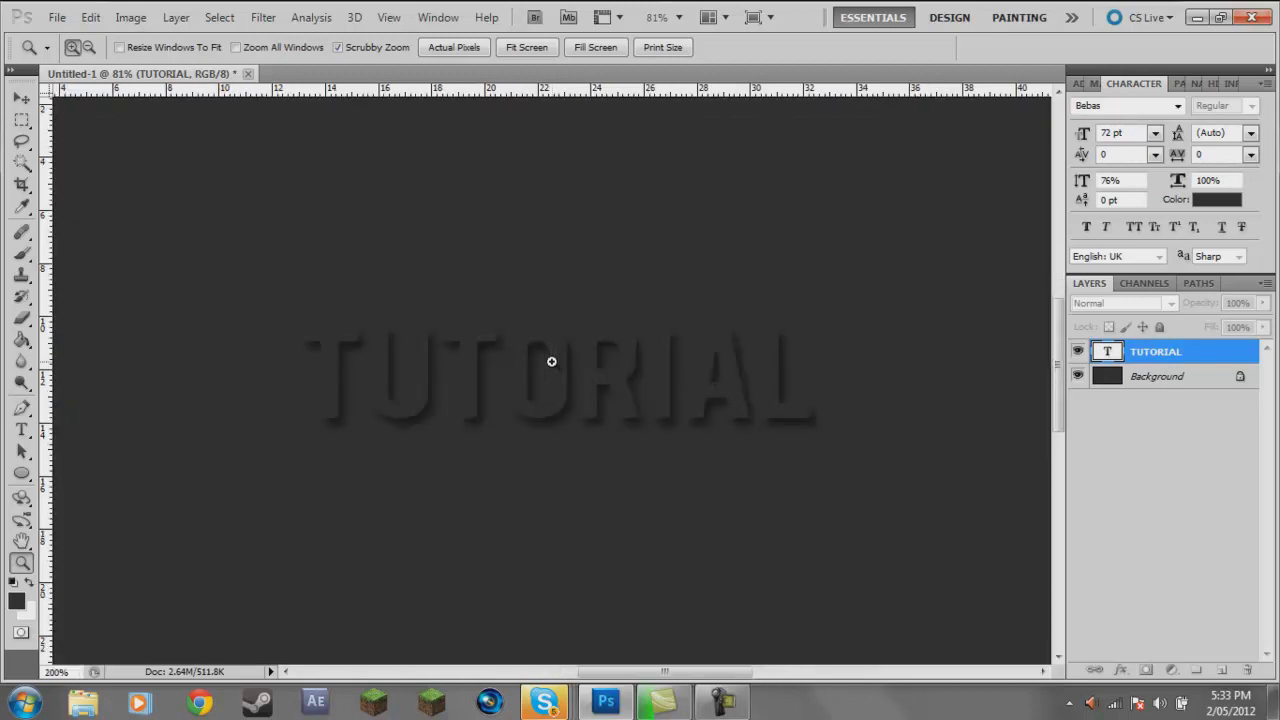
click(551, 361)
click(1254, 357)
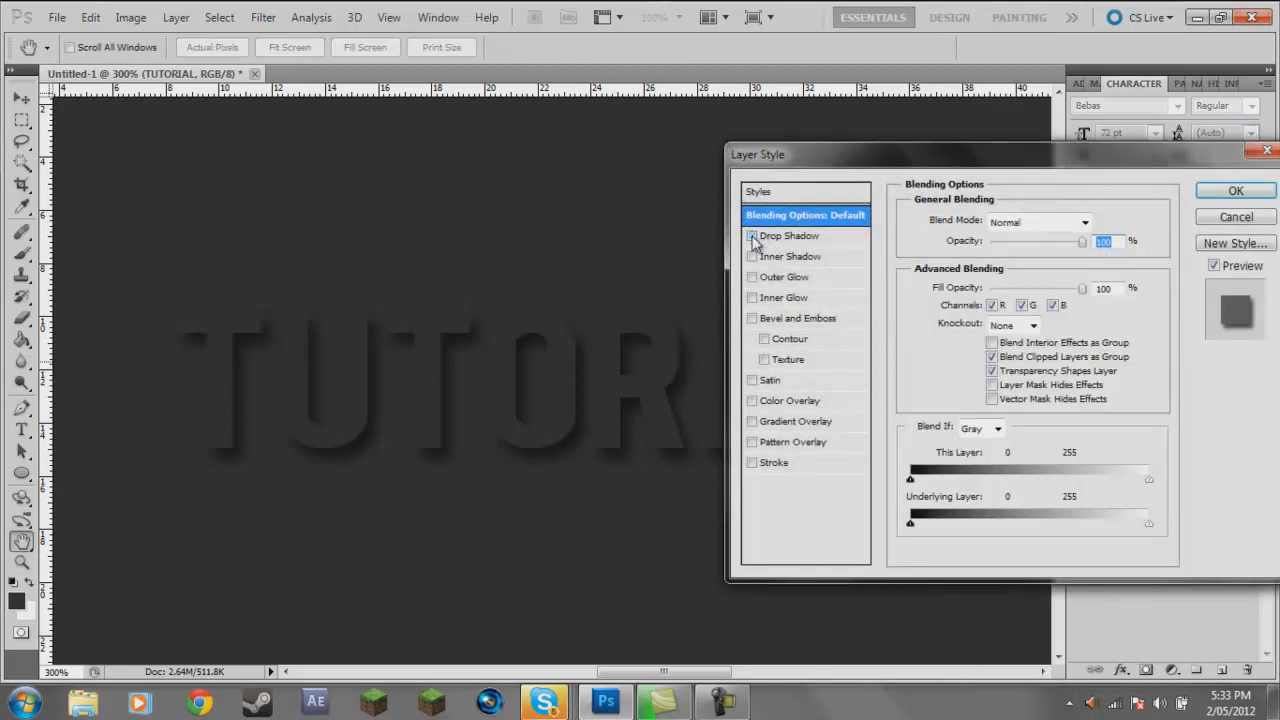
- Replace the drop shadow with a Gradient Overlay on the TUTORIAL text
click(752, 236)
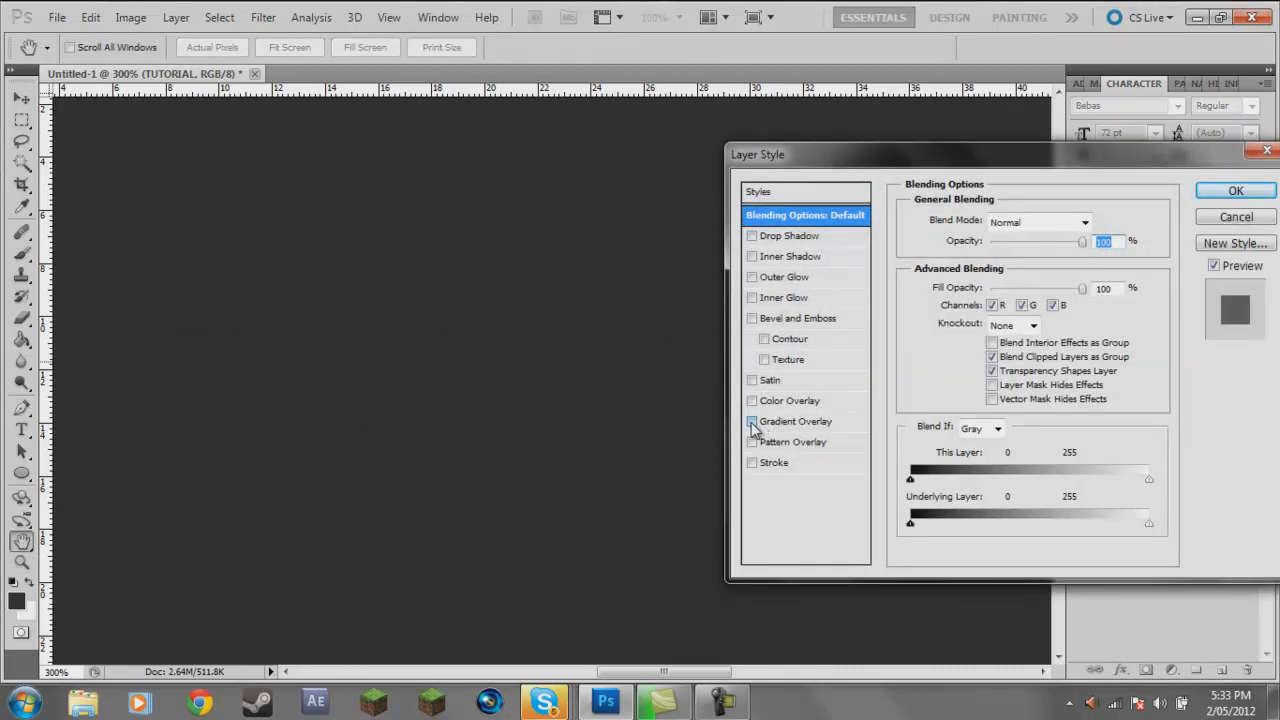
click(752, 422)
click(793, 424)
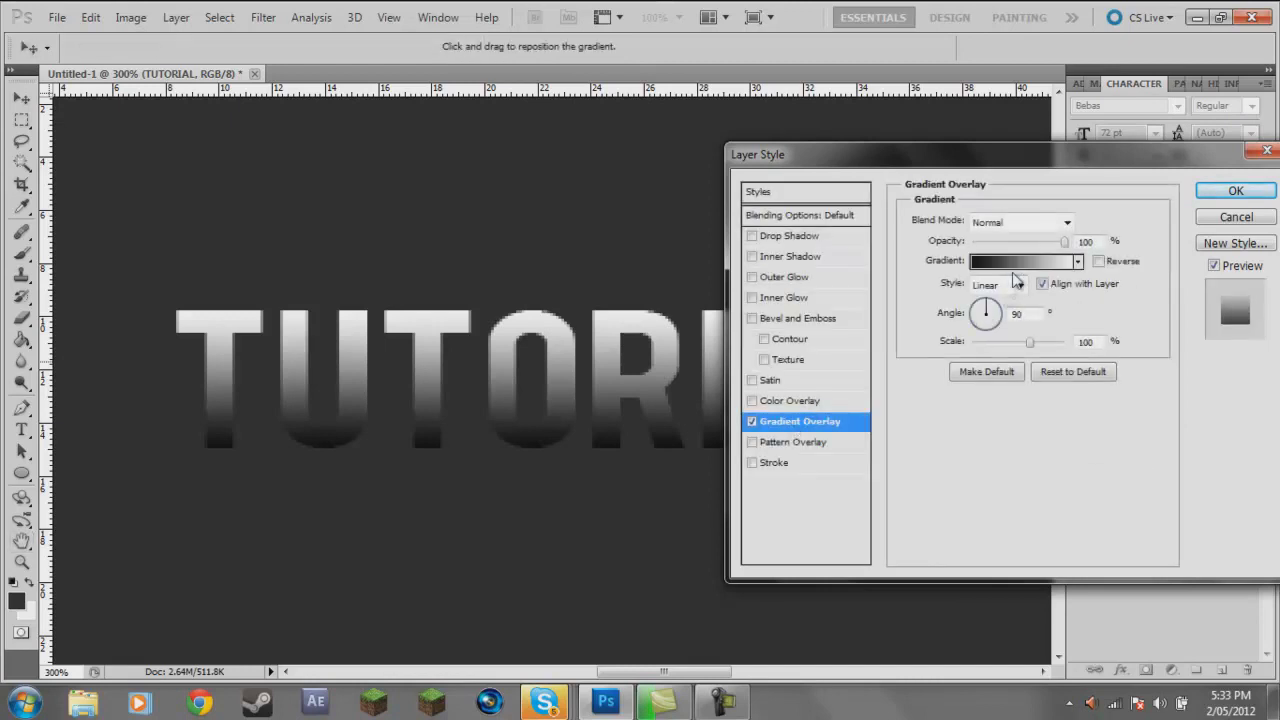
click(1020, 264)
drag(1075, 158, 1075, 232)
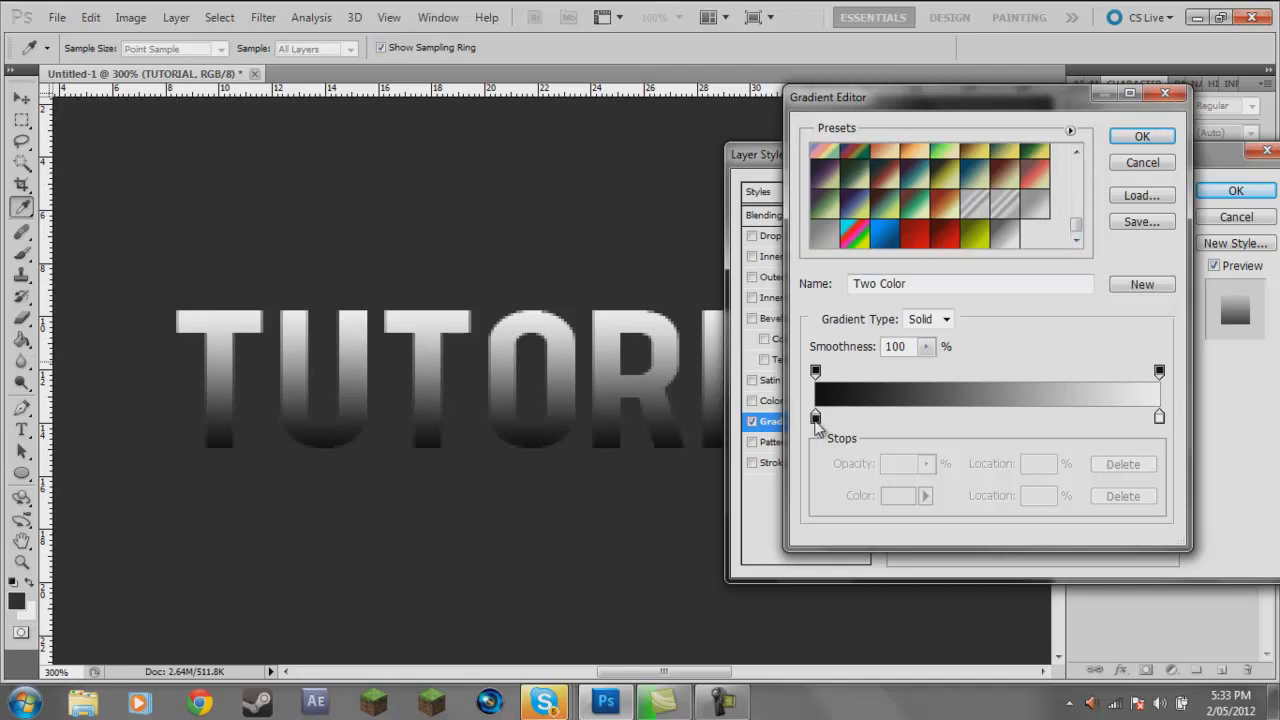
- Make the gradient's left stop dark maroon #330000 (20% brightness) and move it to about 36%
click(816, 418)
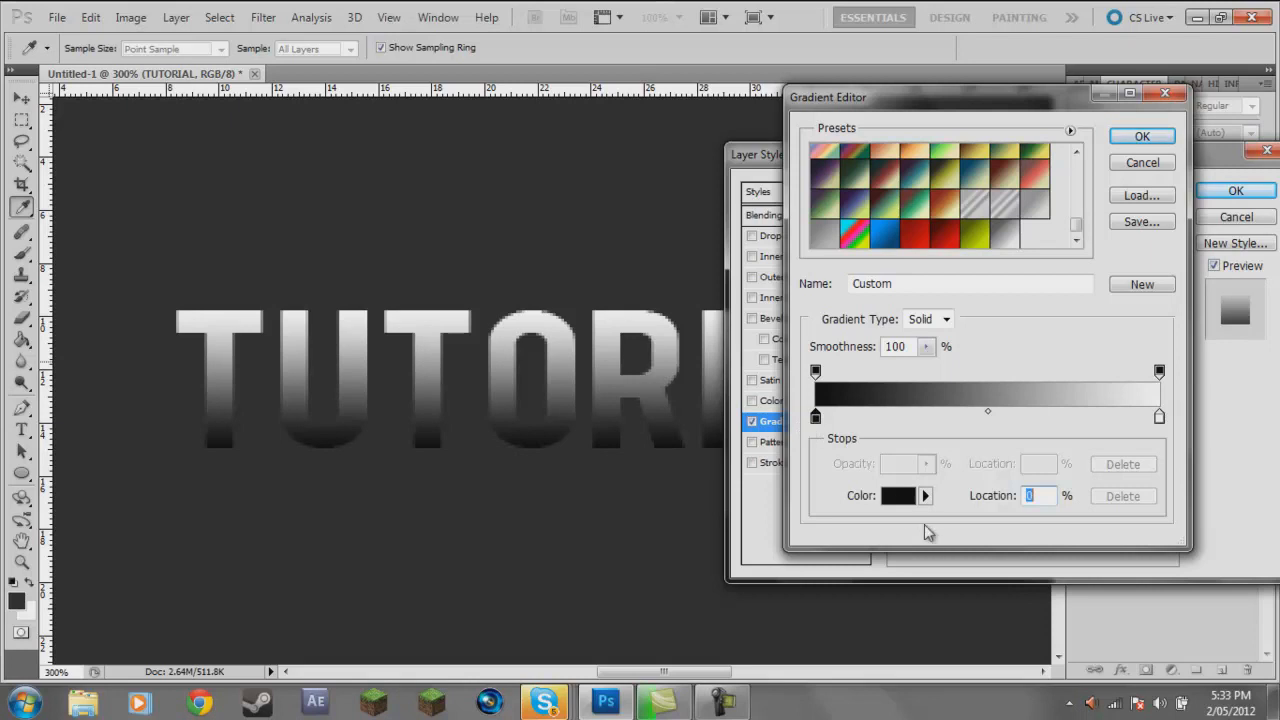
click(899, 498)
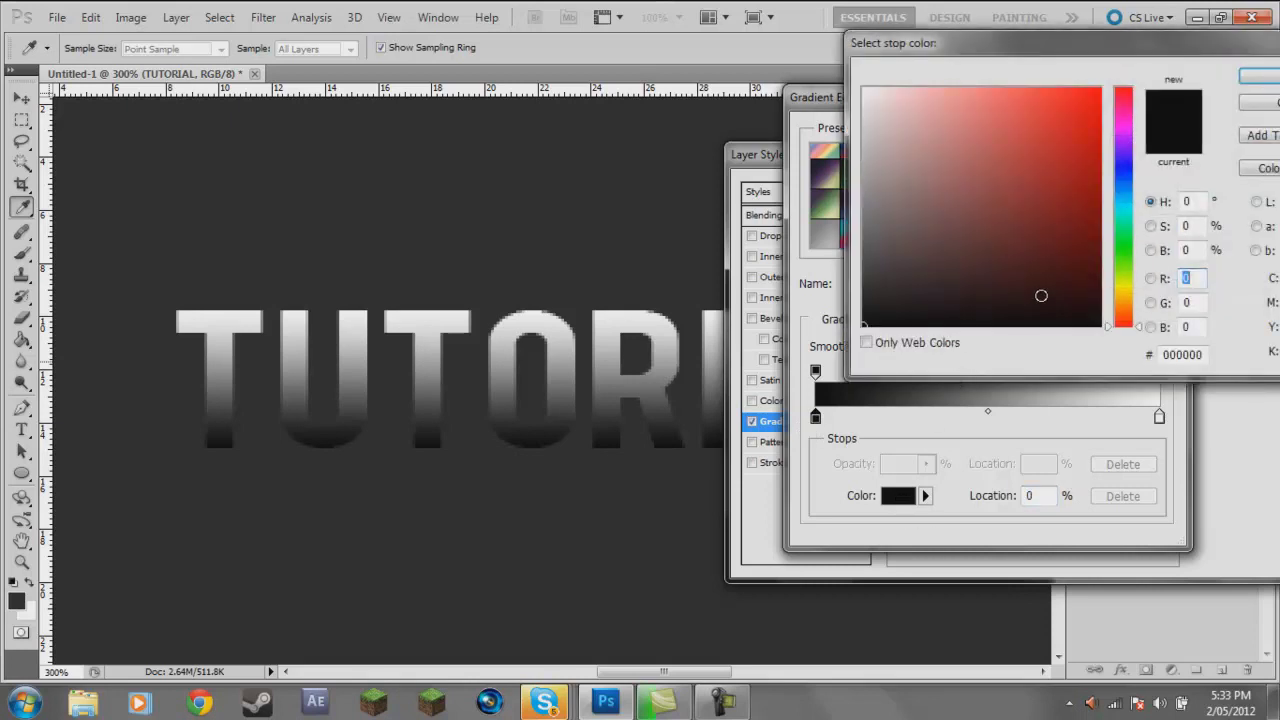
drag(1044, 296, 1134, 288)
mouse_move(1050, 268)
mouse_down()
mouse_move(1124, 249)
mouse_move(1122, 300)
mouse_move(1130, 150)
mouse_move(1150, 120)
mouse_move(1183, 135)
mouse_move(1197, 271)
mouse_up()
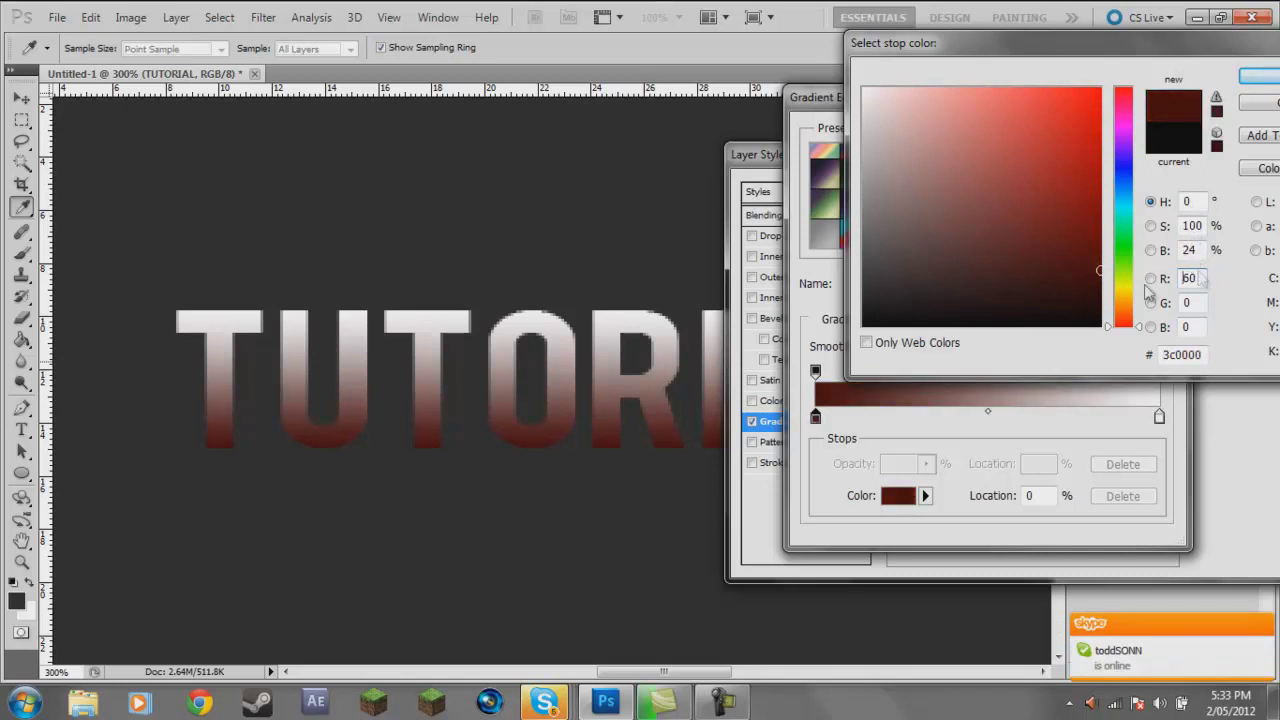
mouse_move(1058, 313)
mouse_down()
mouse_move(1123, 277)
mouse_move(1098, 288)
mouse_move(1120, 292)
mouse_move(1098, 287)
mouse_move(1120, 289)
mouse_up()
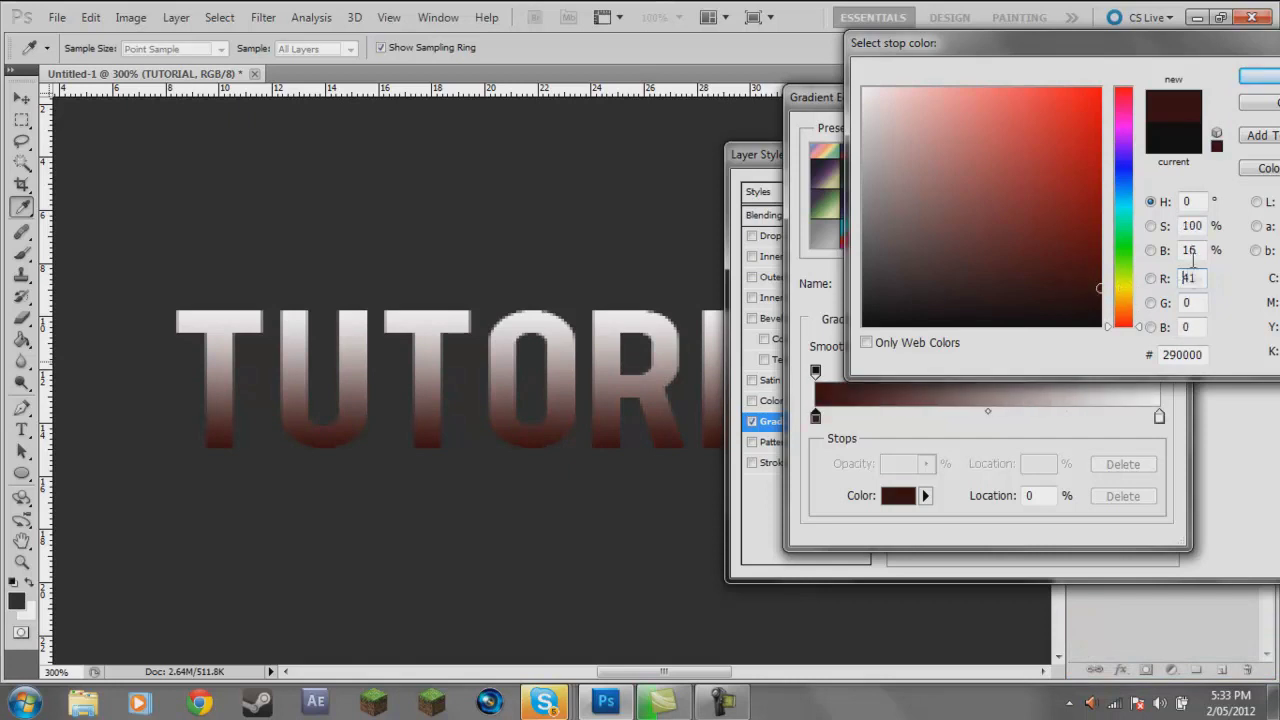
double_click(1196, 250)
text(20)
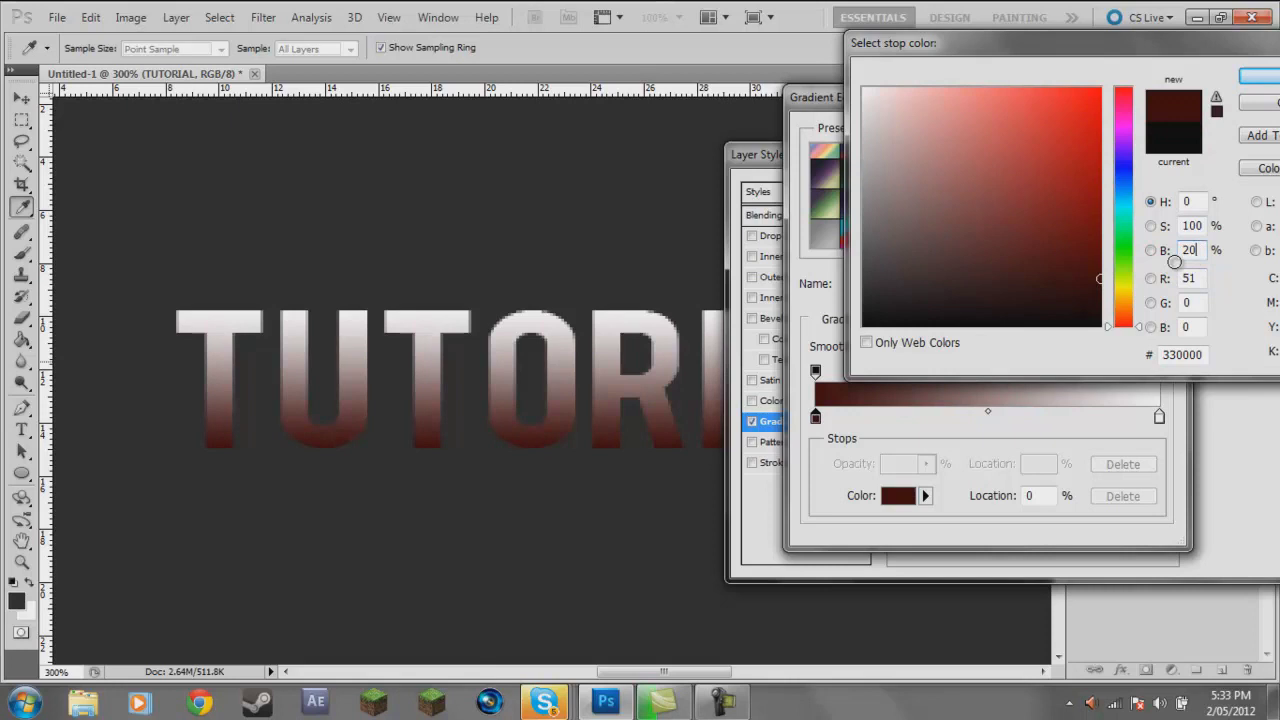
key(Return)
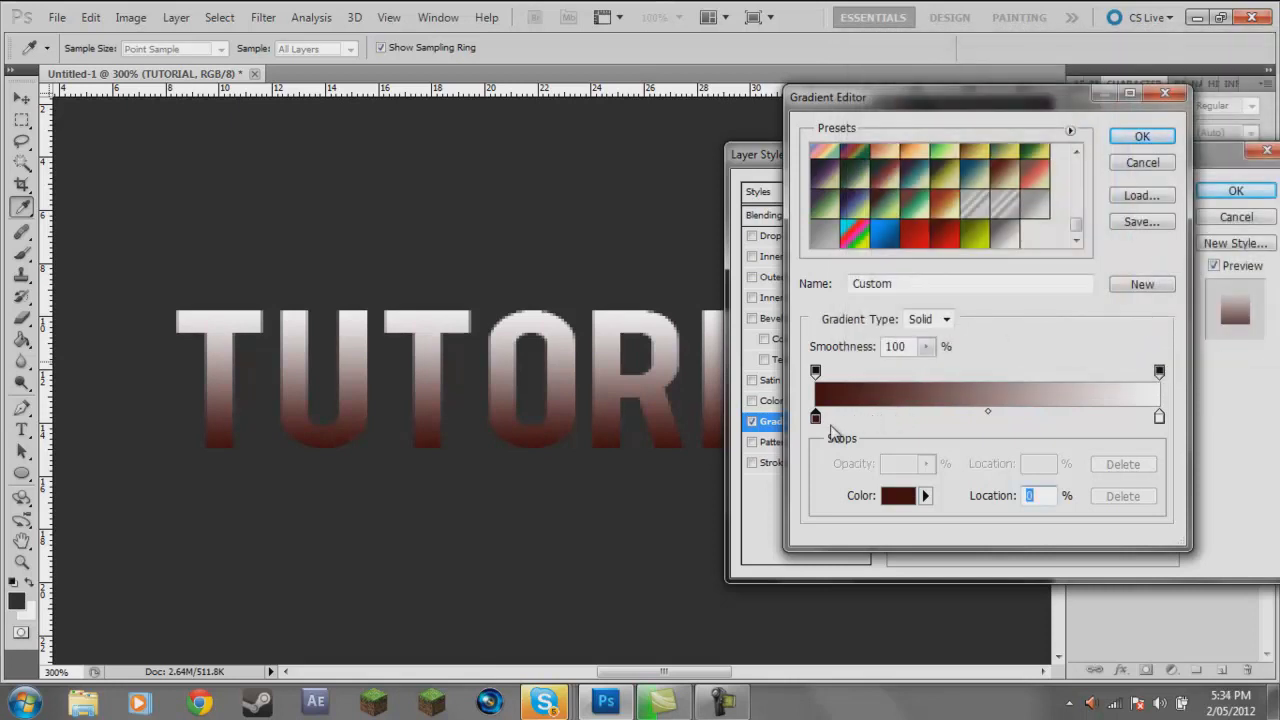
drag(906, 423, 937, 419)
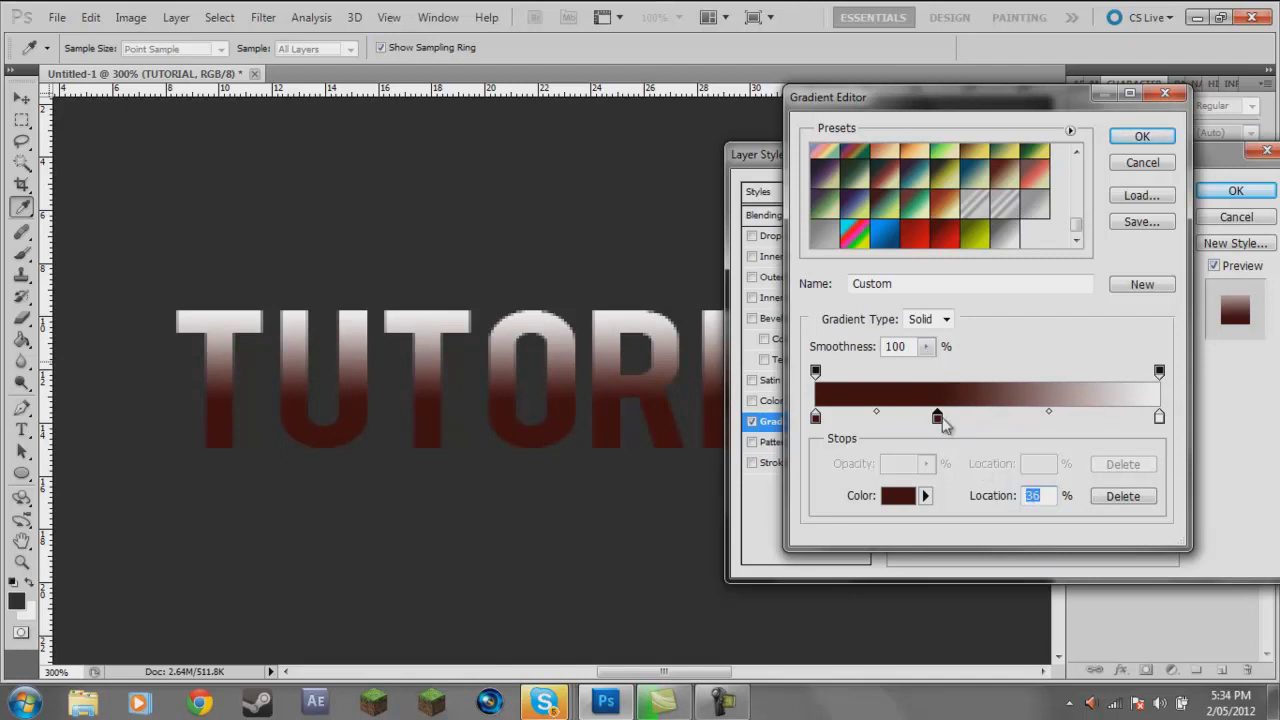
- Brighten the dark-red 35% stop to brightness 40 and add a 65% stop at brightness 60
drag(934, 420, 933, 420)
click(899, 497)
click(1190, 250)
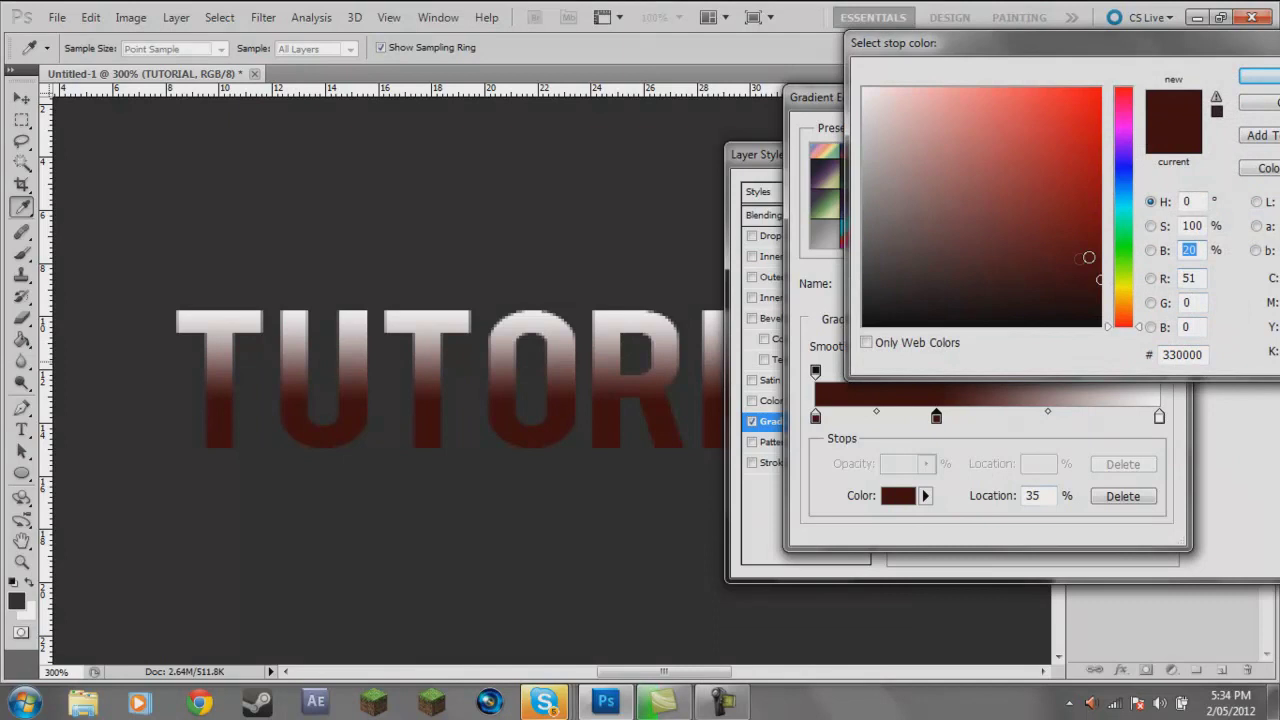
text(40)
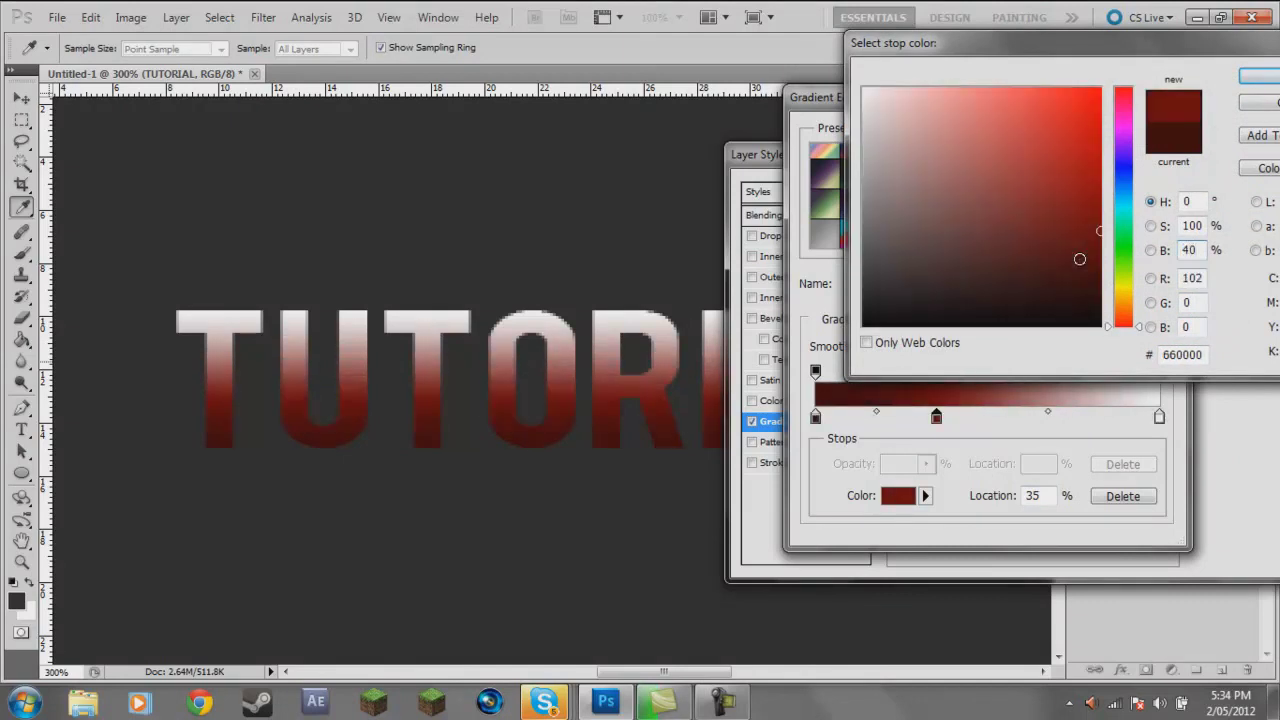
key(Return)
click(1042, 418)
mouse_move(1043, 427)
mouse_down()
mouse_move(1067, 428)
mouse_move(1041, 432)
mouse_up()
click(898, 495)
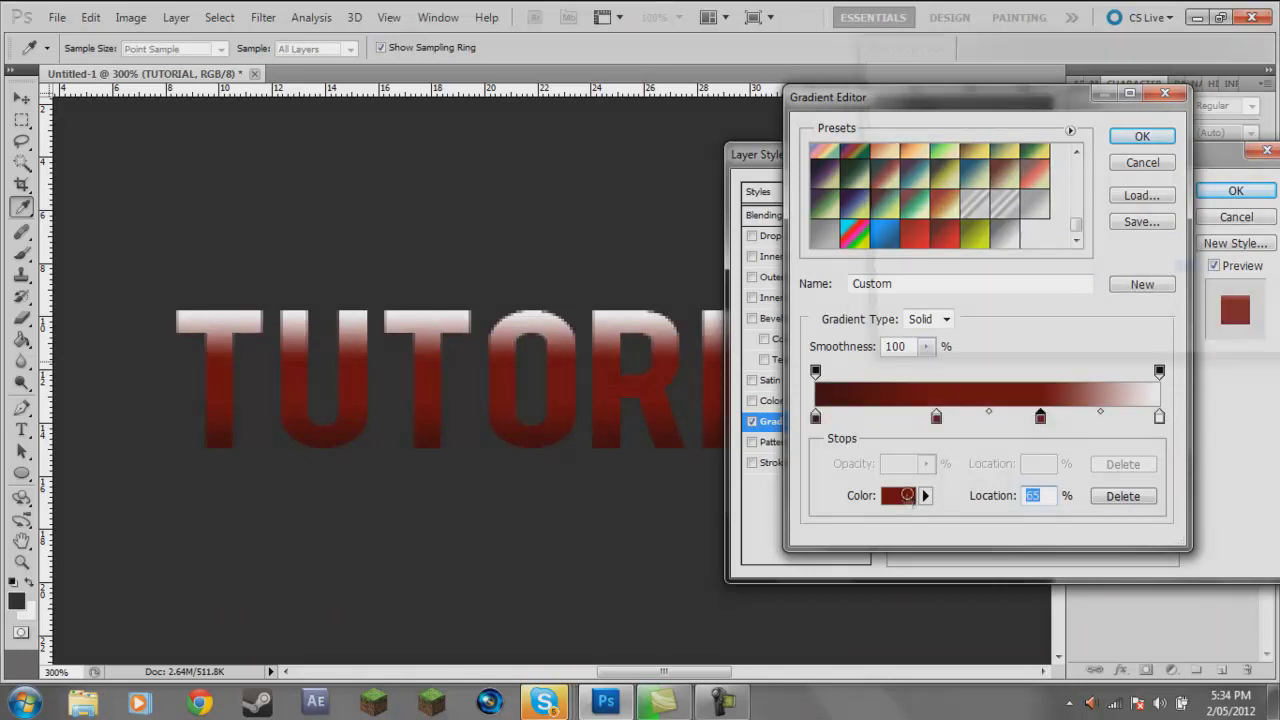
click(1190, 250)
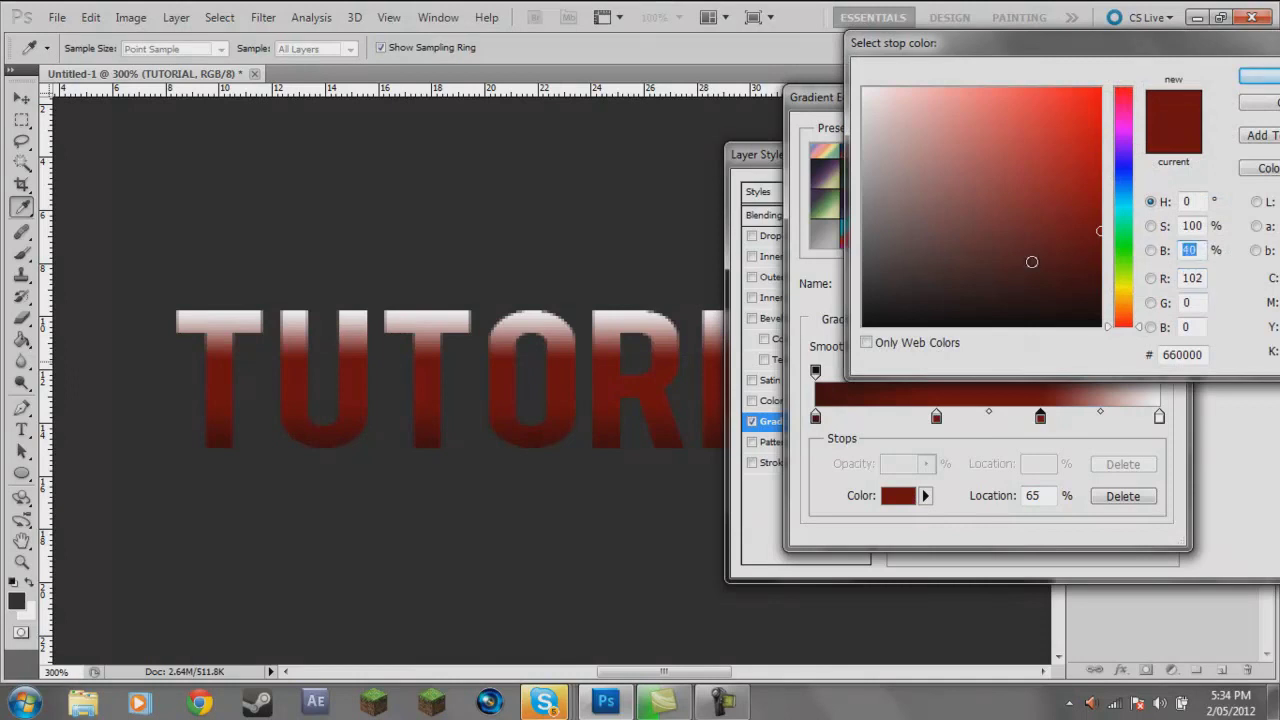
text(60)
key(Return)
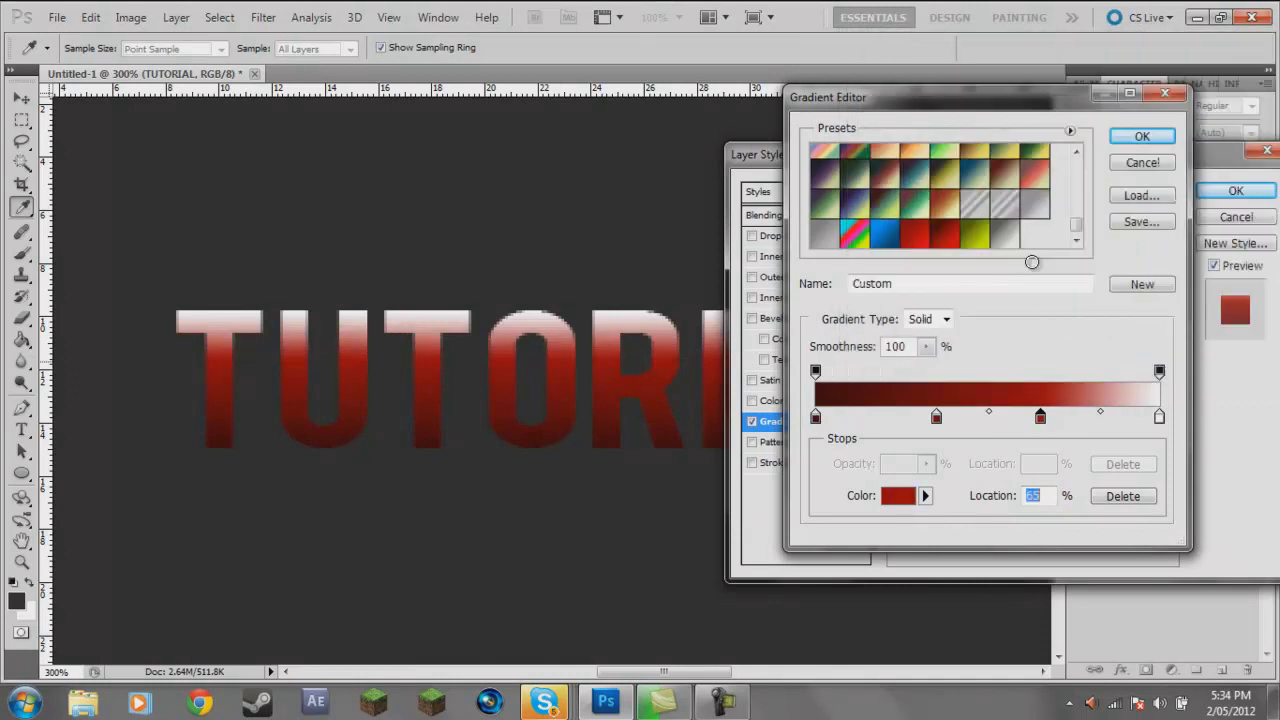
- Change the white 100% end stop to bright red cc0000 at brightness 80
click(1159, 416)
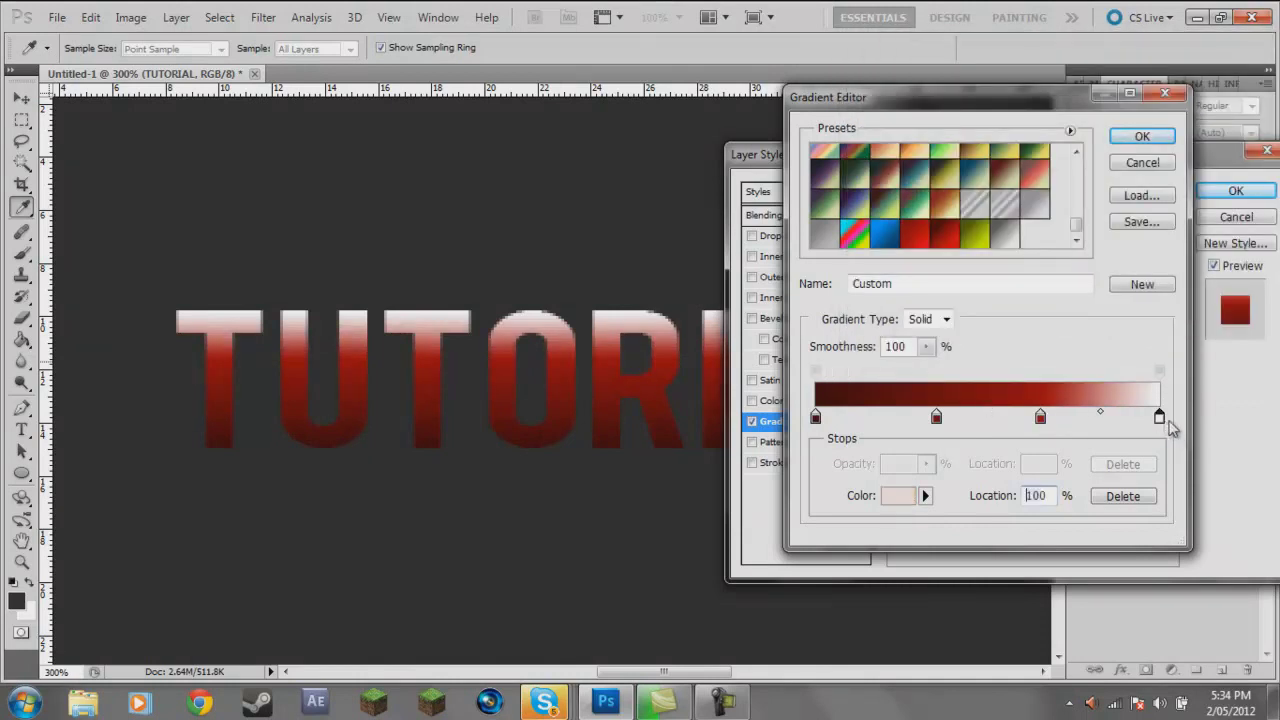
click(900, 496)
drag(1066, 157, 1131, 117)
key(shift+Tab)
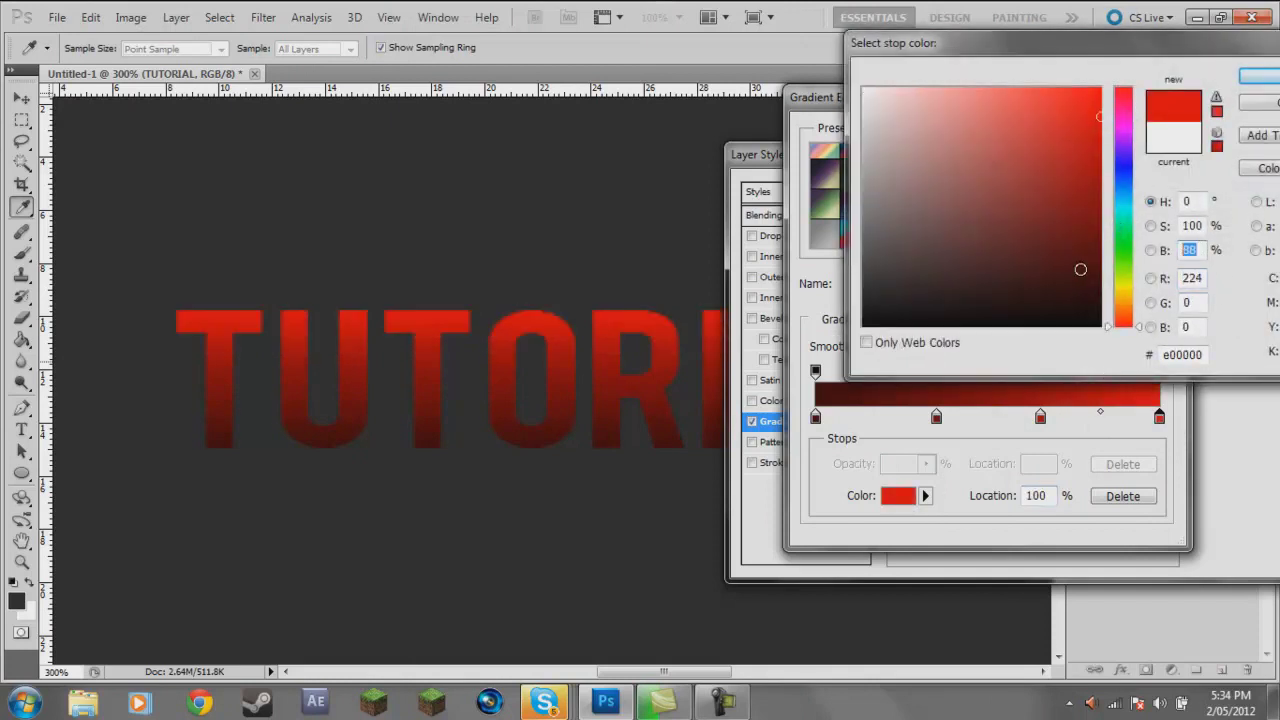
text(80)
key(Return)
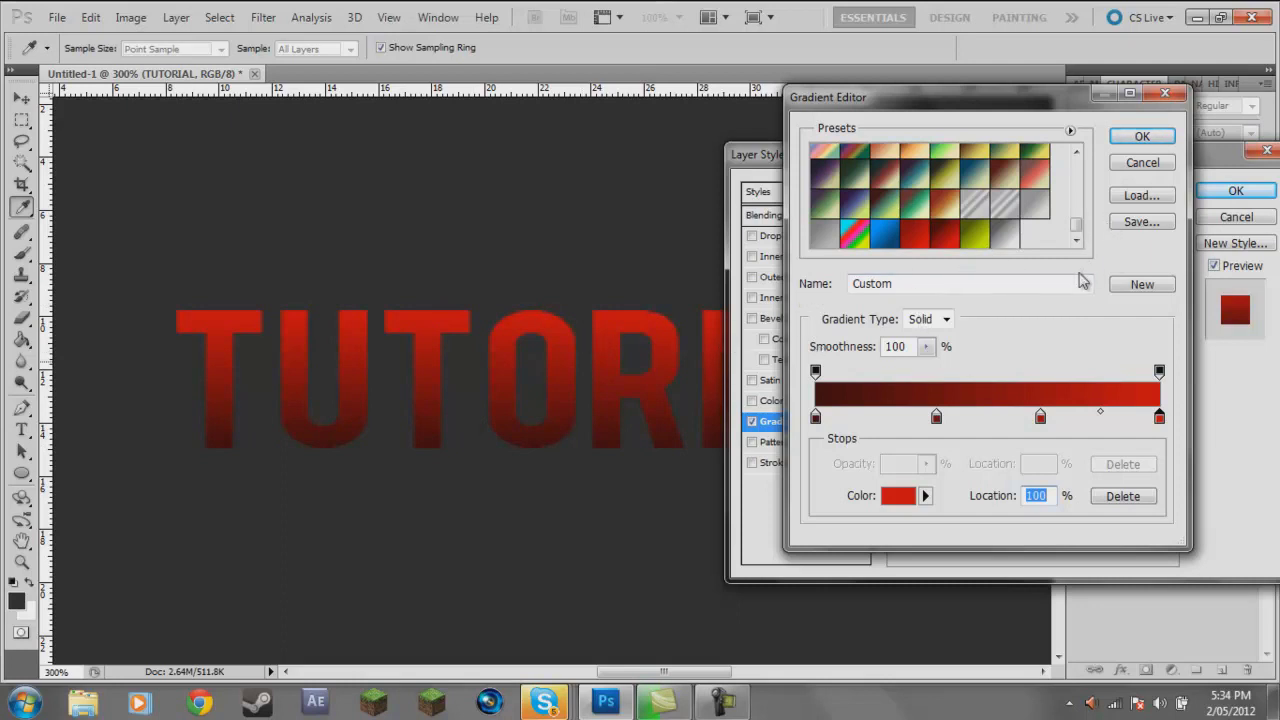
- Save the maroon-to-red gradient as a new preset and close the Gradient Editor
click(1127, 290)
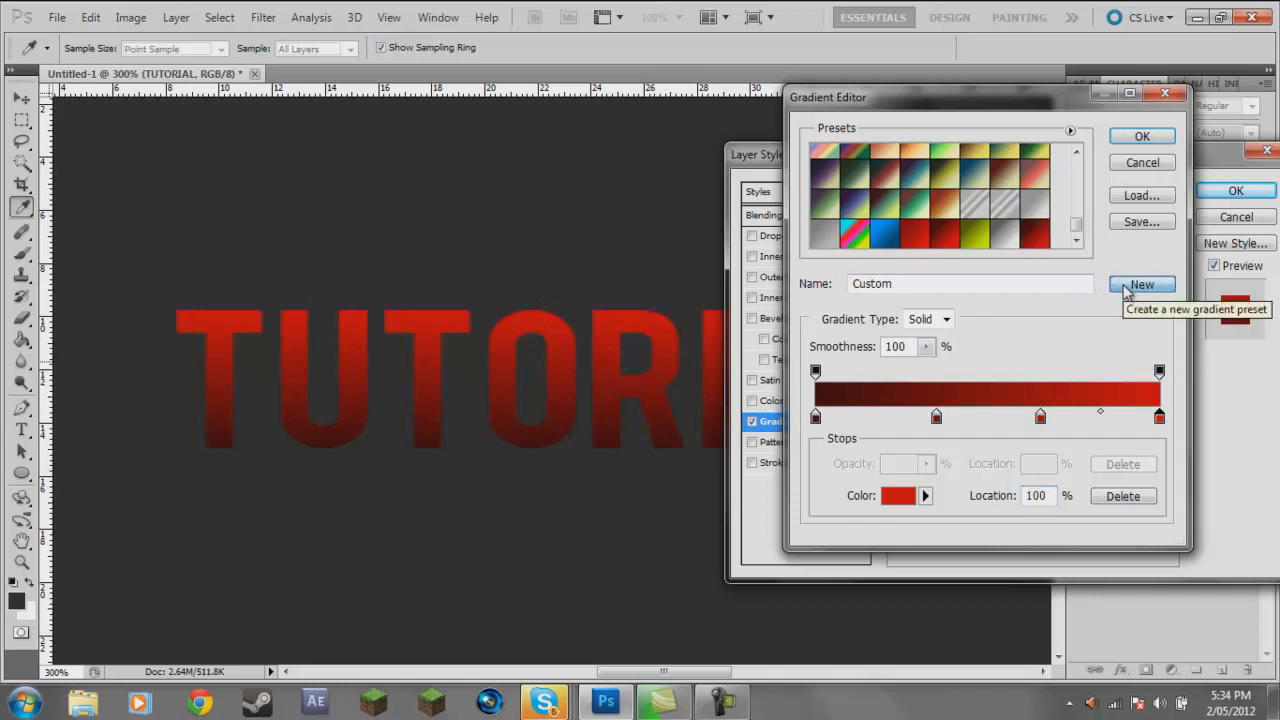
click(952, 241)
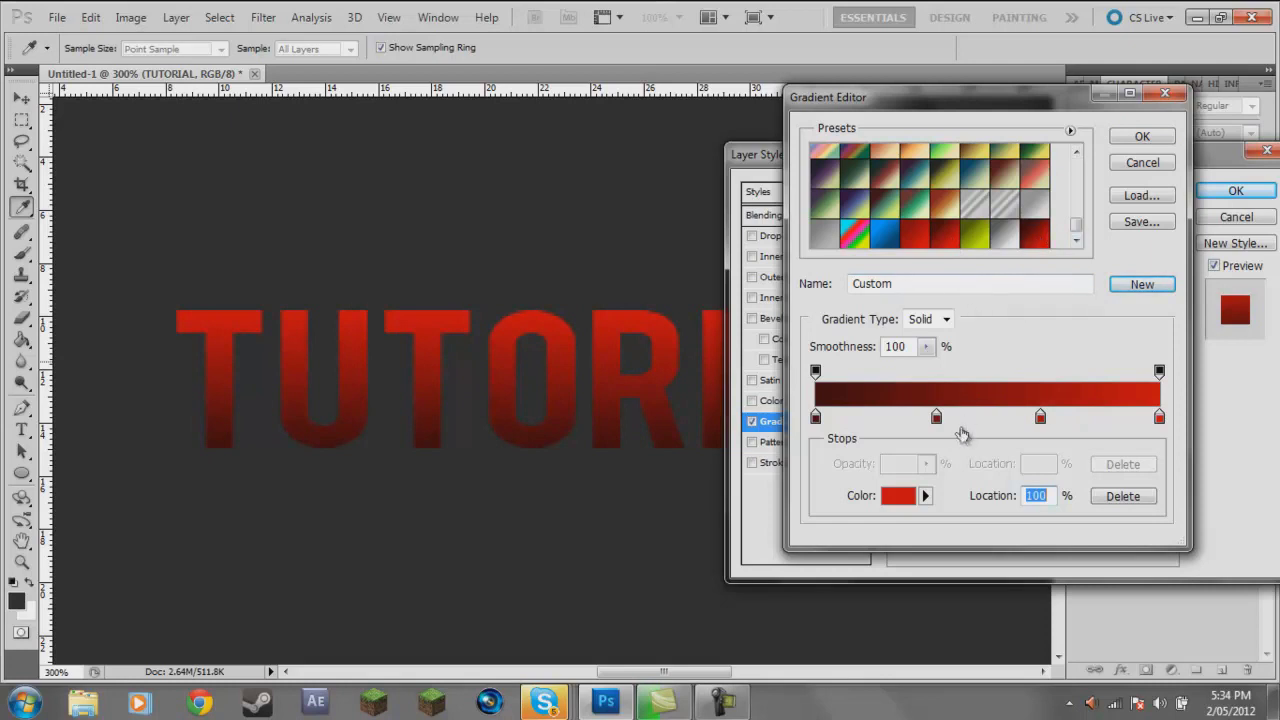
click(1143, 138)
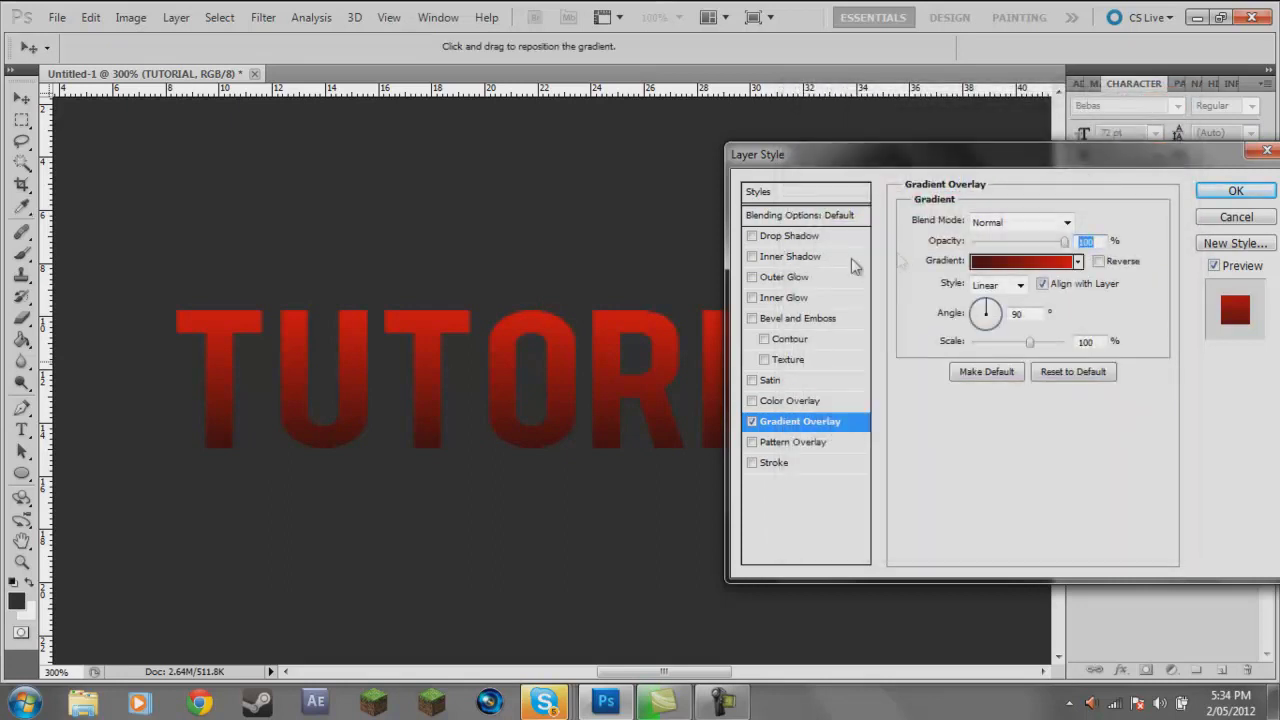
- Enable a Normal-mode drop shadow at 100% opacity with global light off, distance 0 and spread 10
click(752, 236)
click(778, 237)
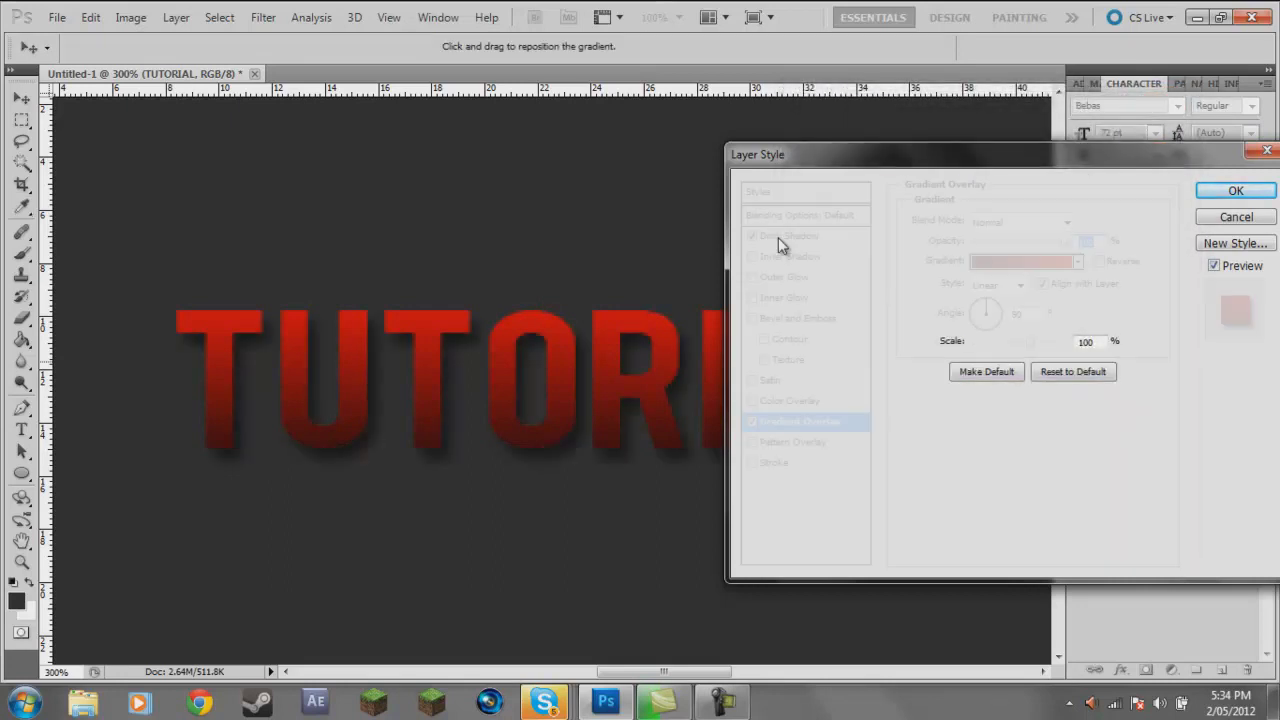
click(752, 236)
click(752, 236)
click(988, 222)
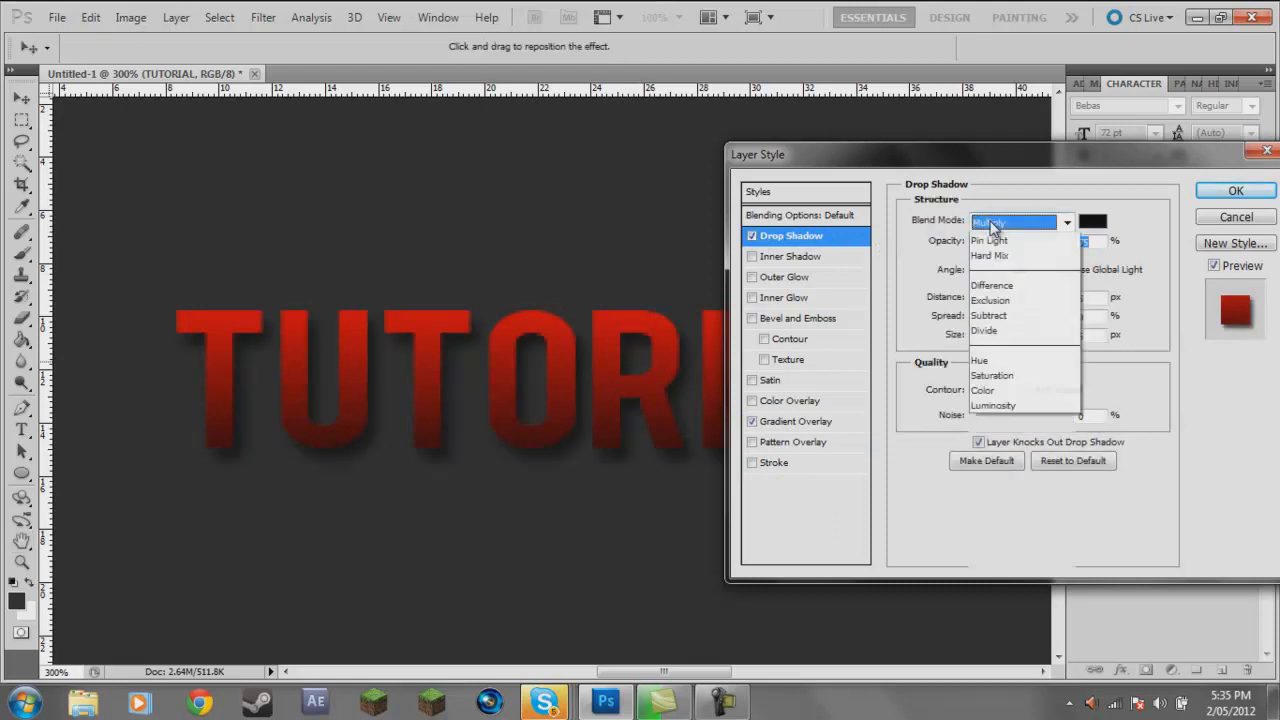
click(1021, 243)
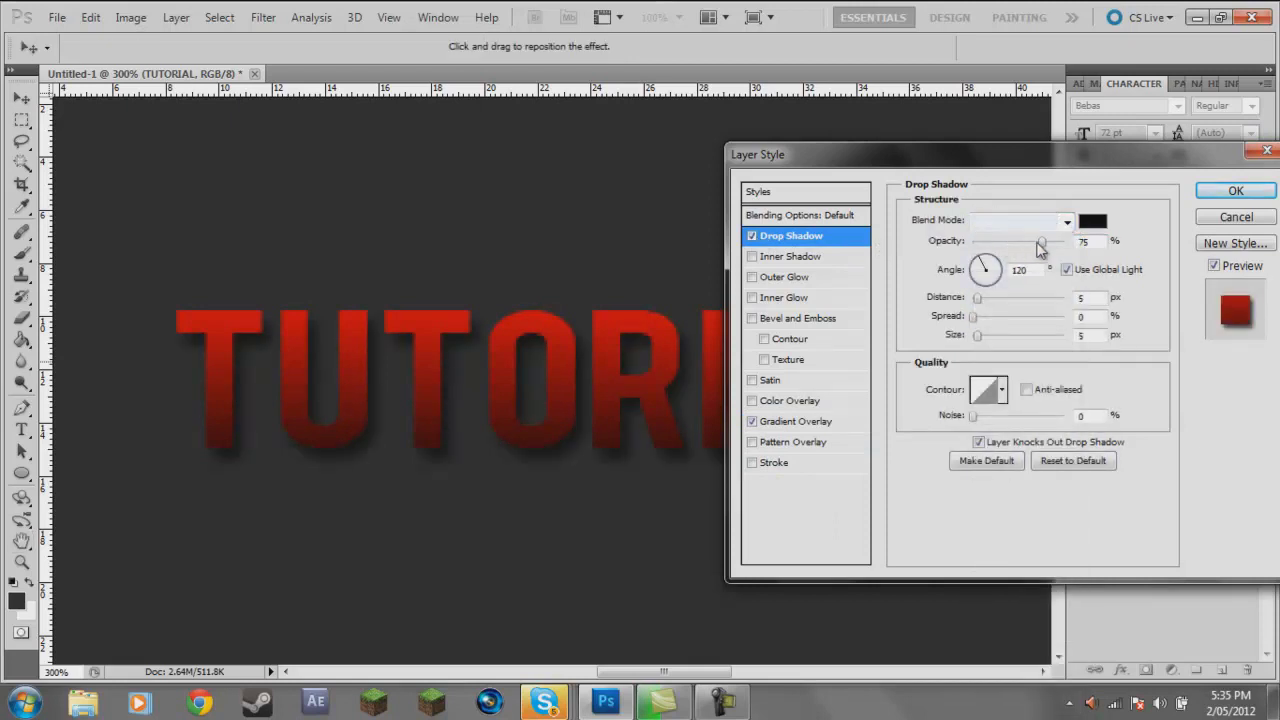
drag(1040, 249, 1086, 239)
click(1067, 270)
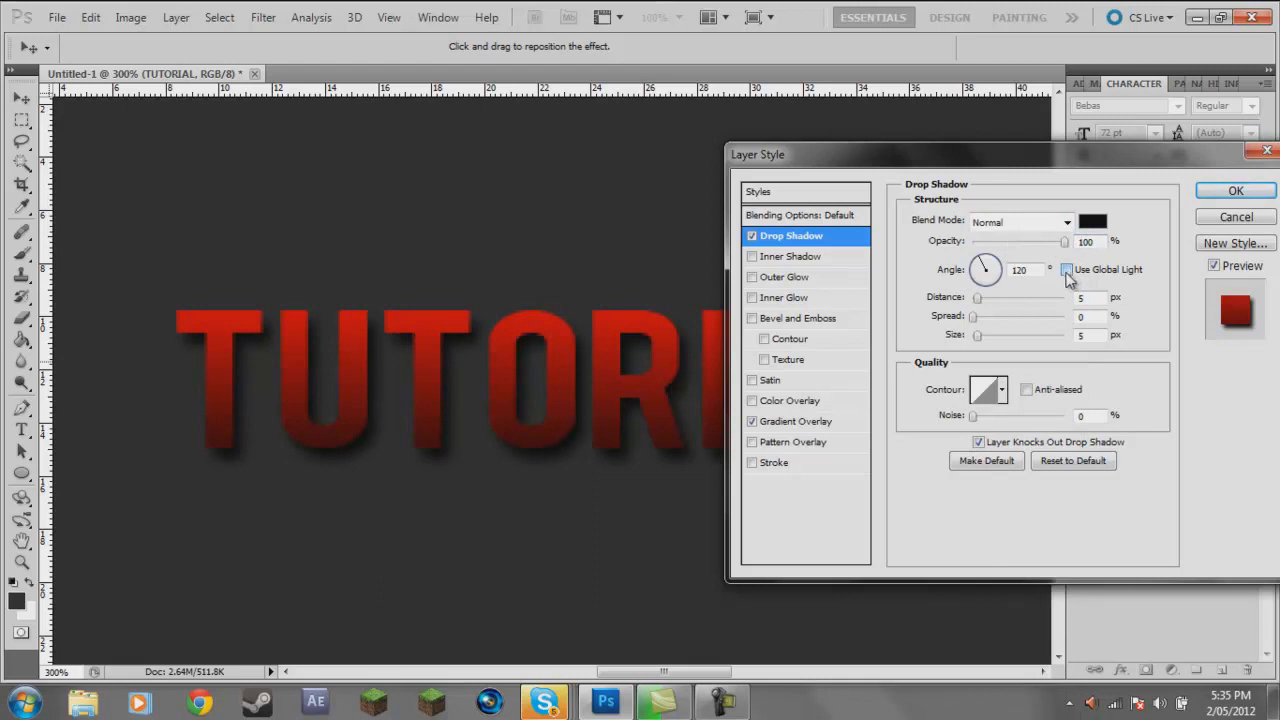
drag(976, 303, 945, 305)
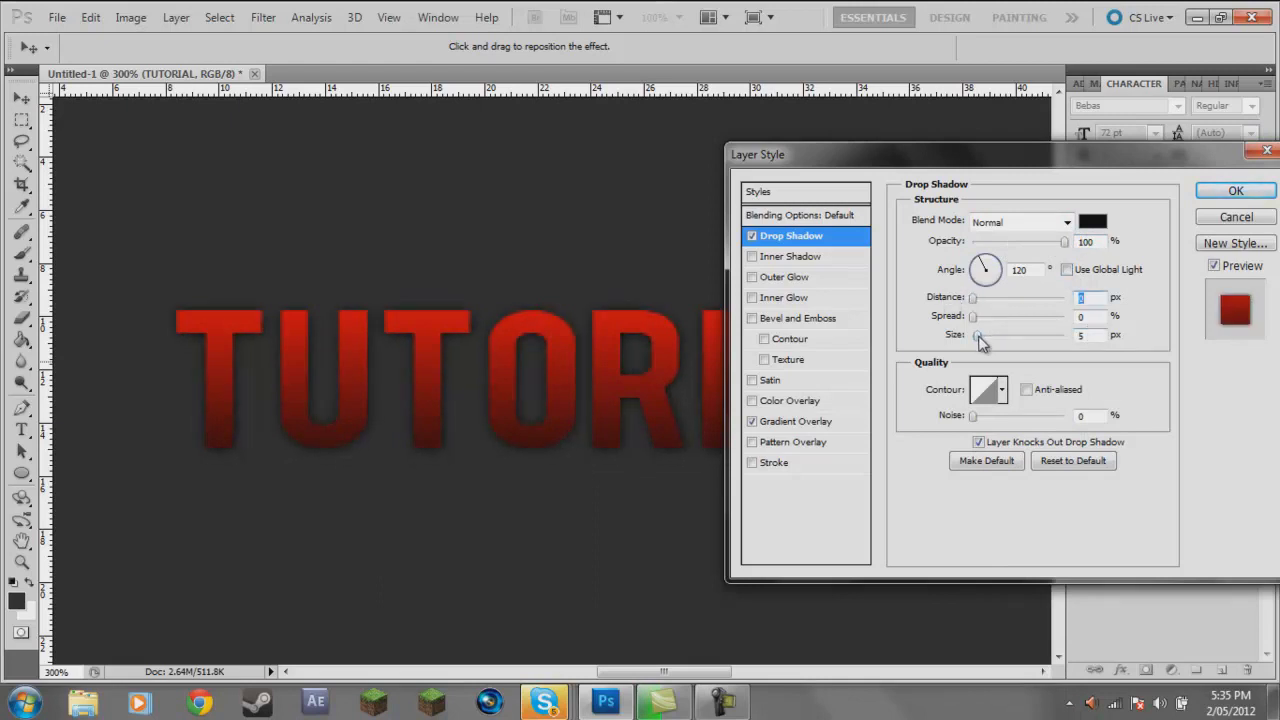
drag(984, 336, 978, 340)
text(10)
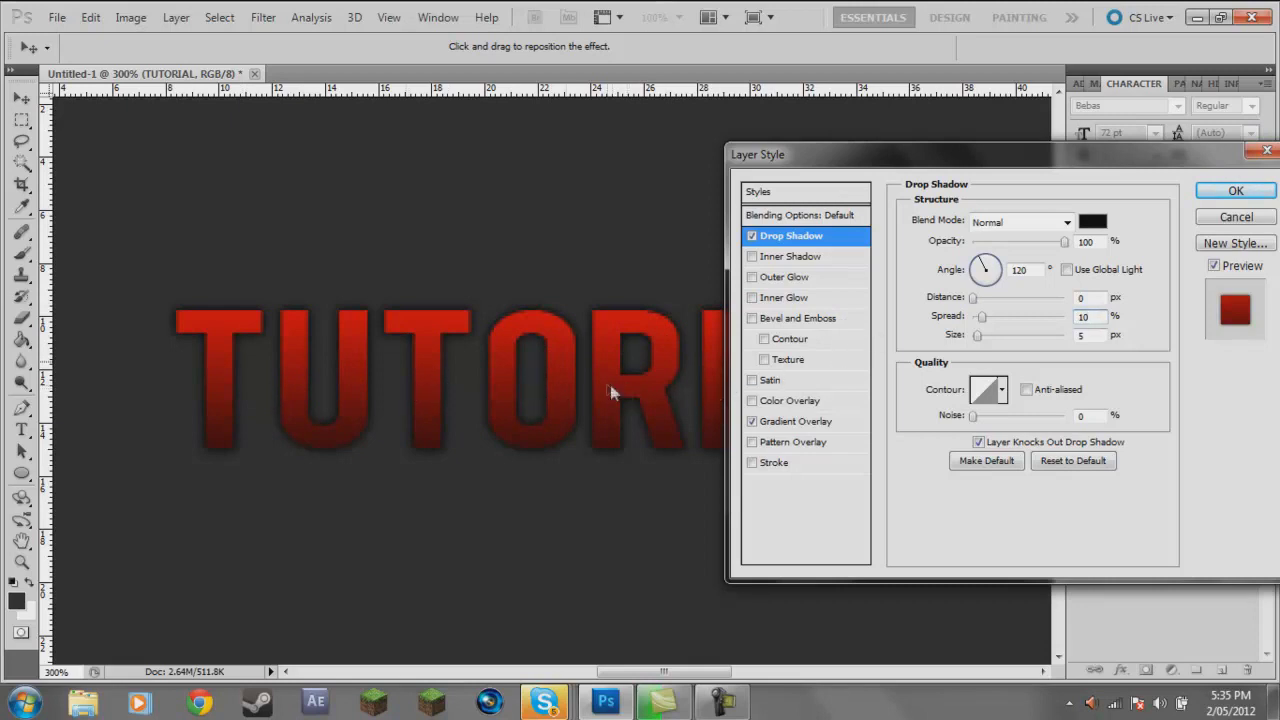
- Turn on a white Normal-mode inner glow at 100% opacity with size 2
click(752, 298)
click(788, 298)
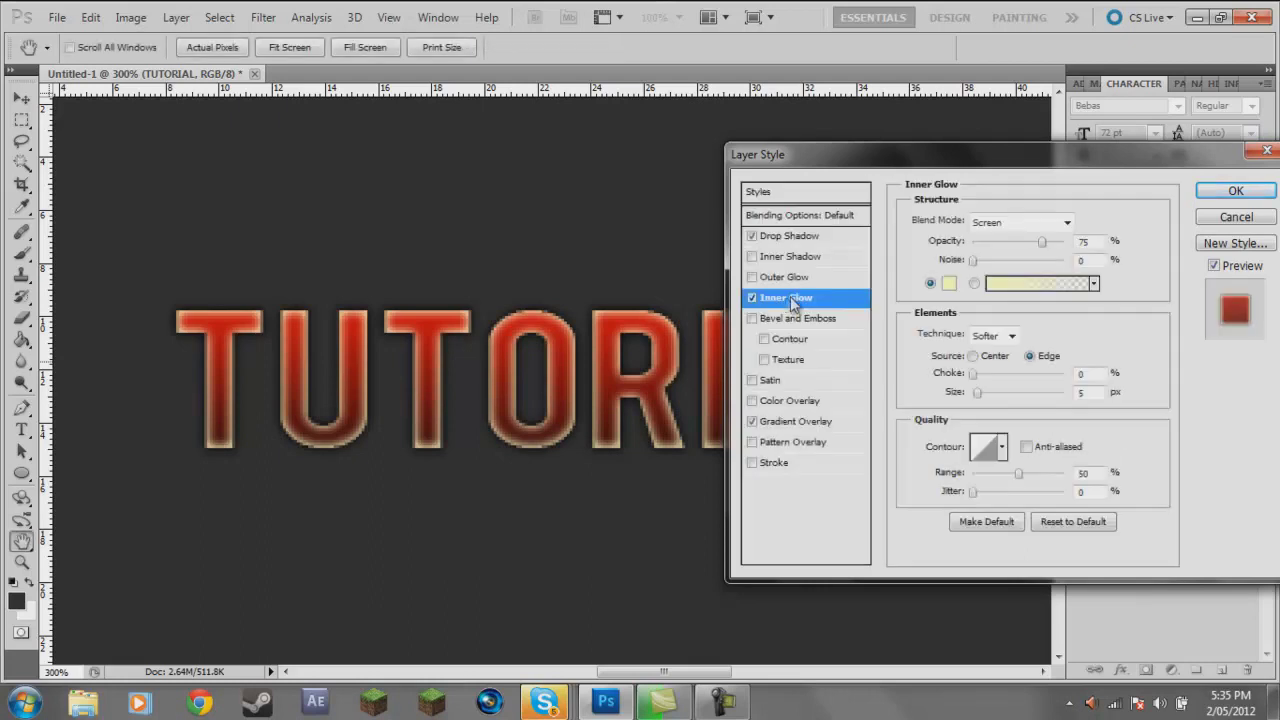
click(1040, 222)
click(1024, 245)
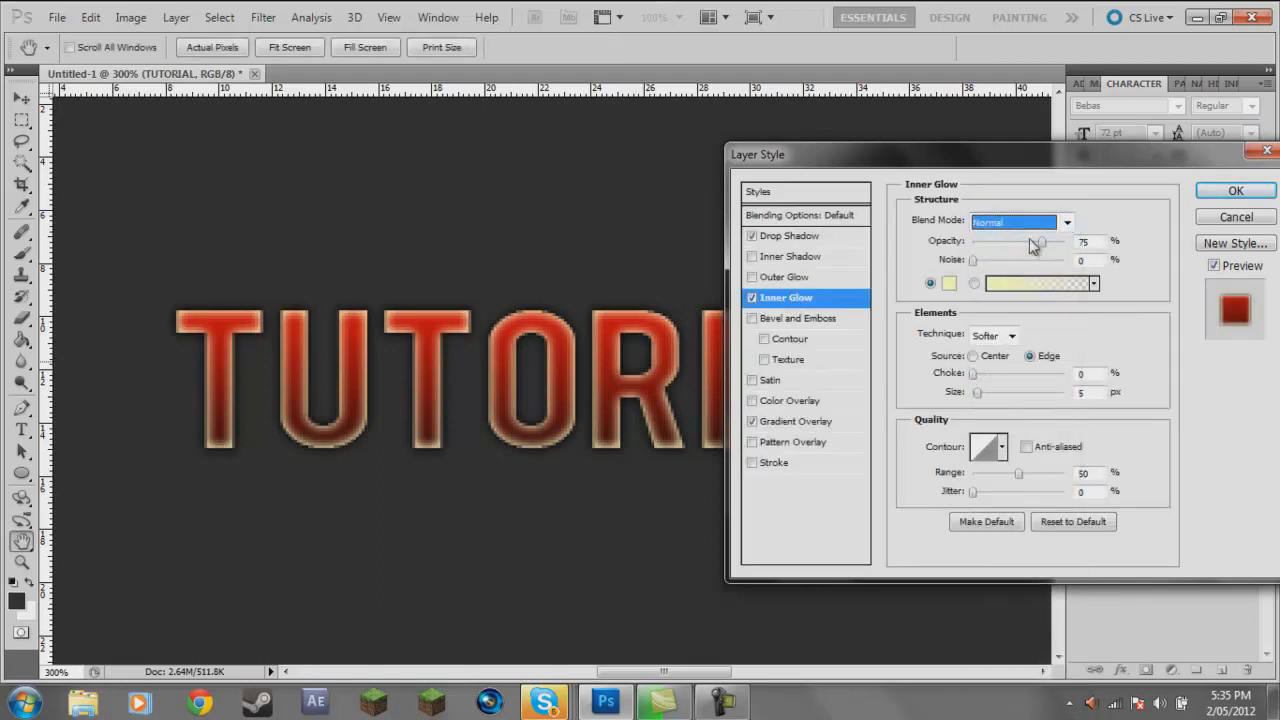
drag(1043, 246, 1092, 246)
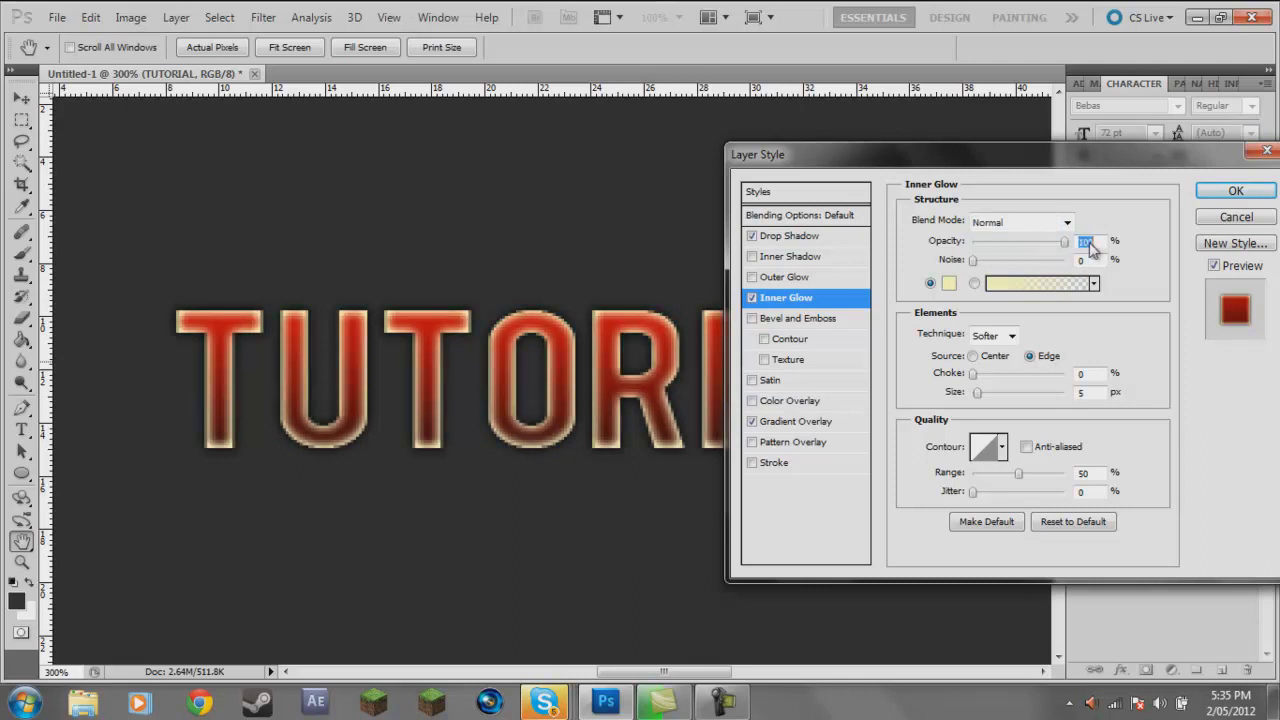
click(949, 288)
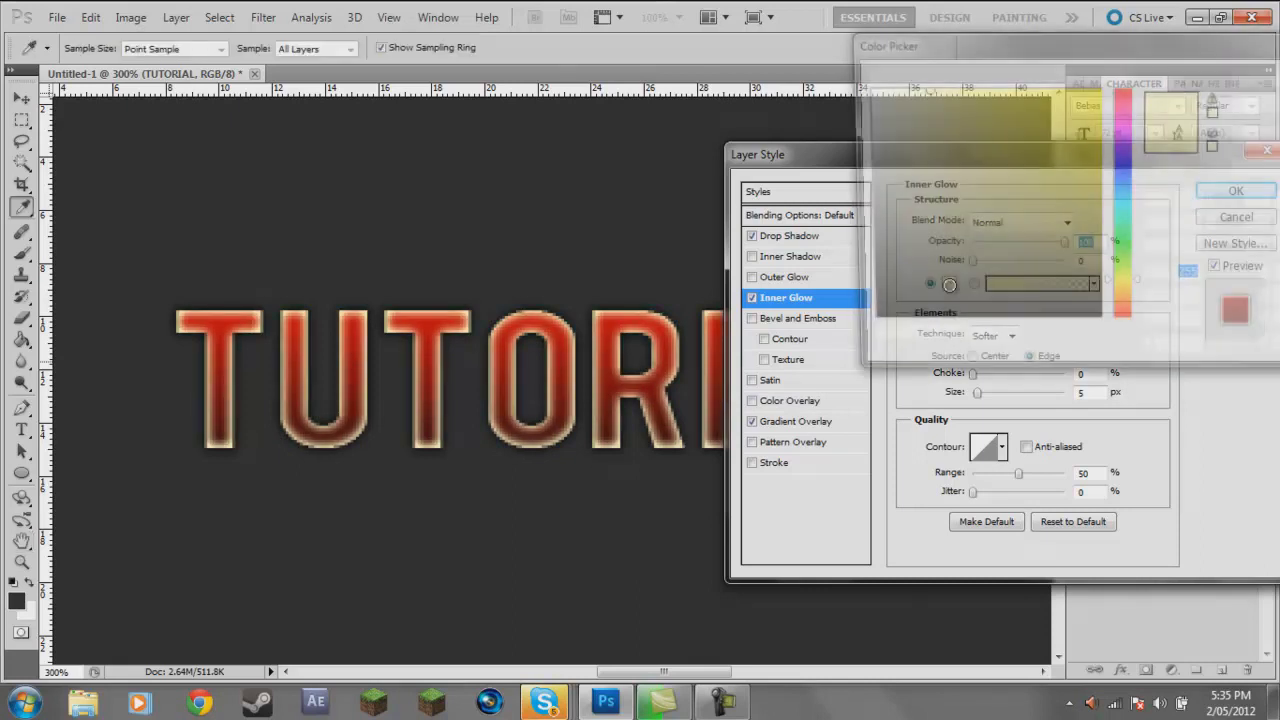
click(864, 89)
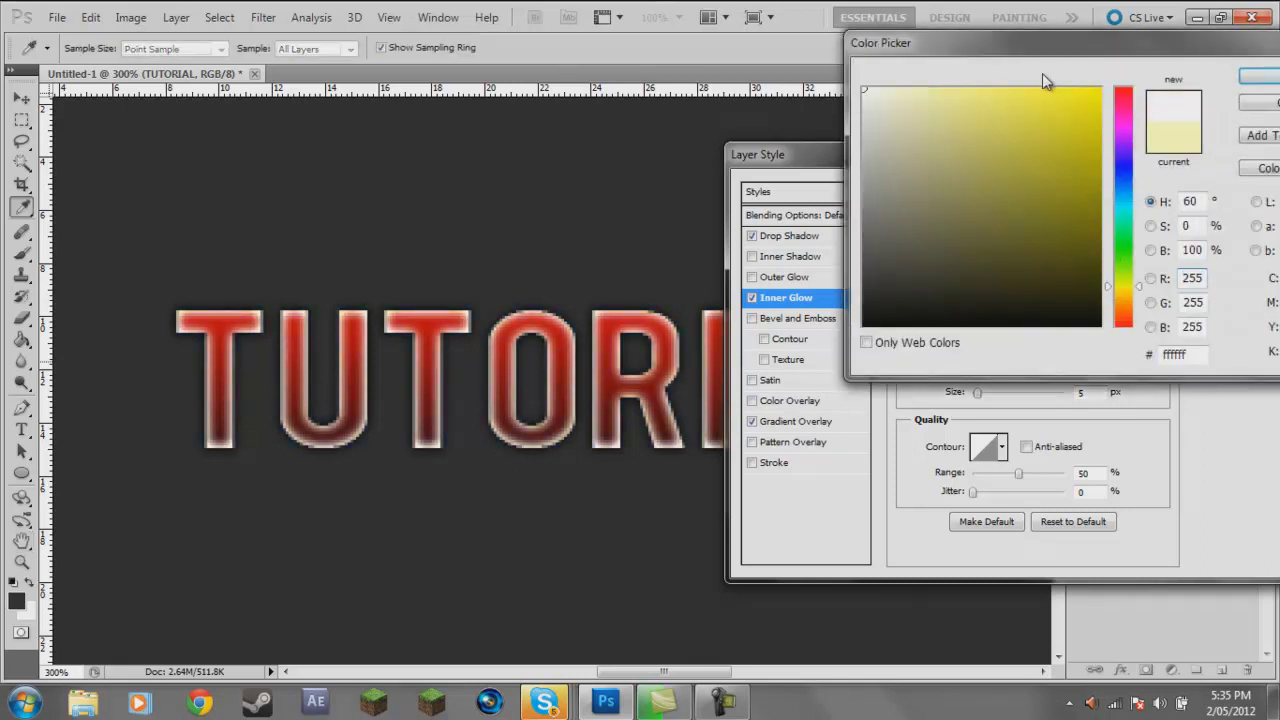
click(1250, 77)
click(1083, 392)
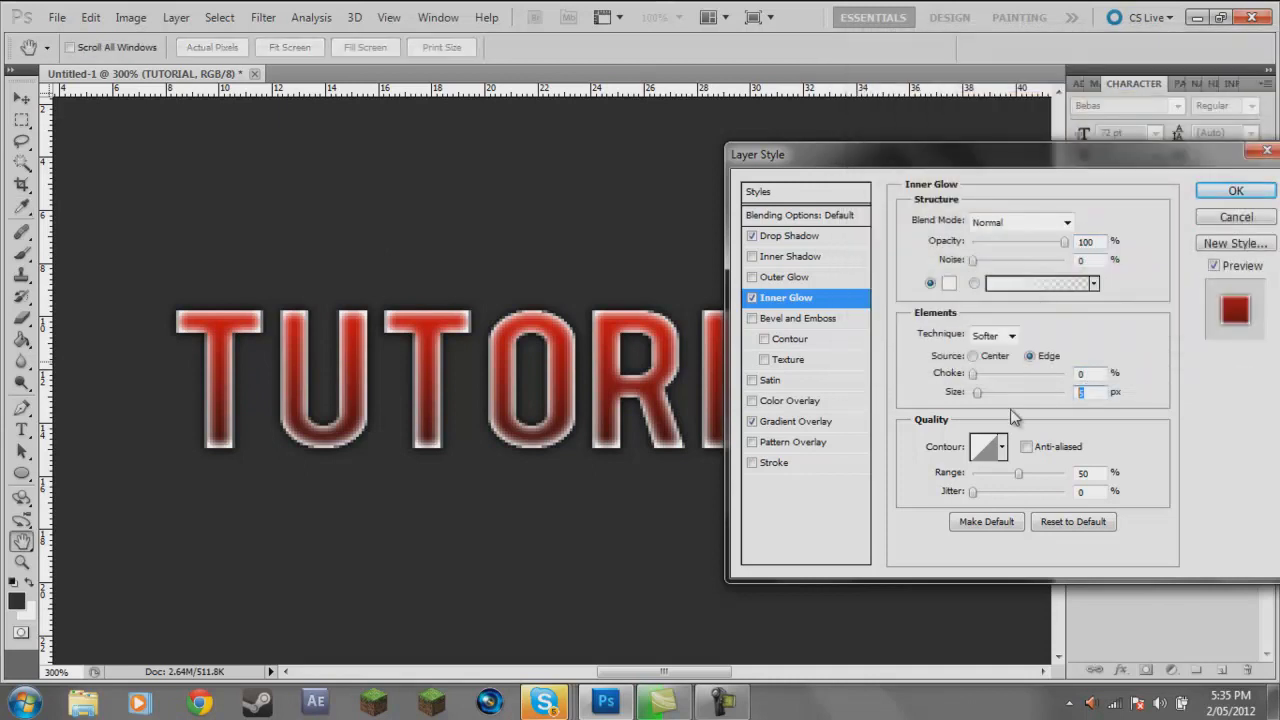
text(2)
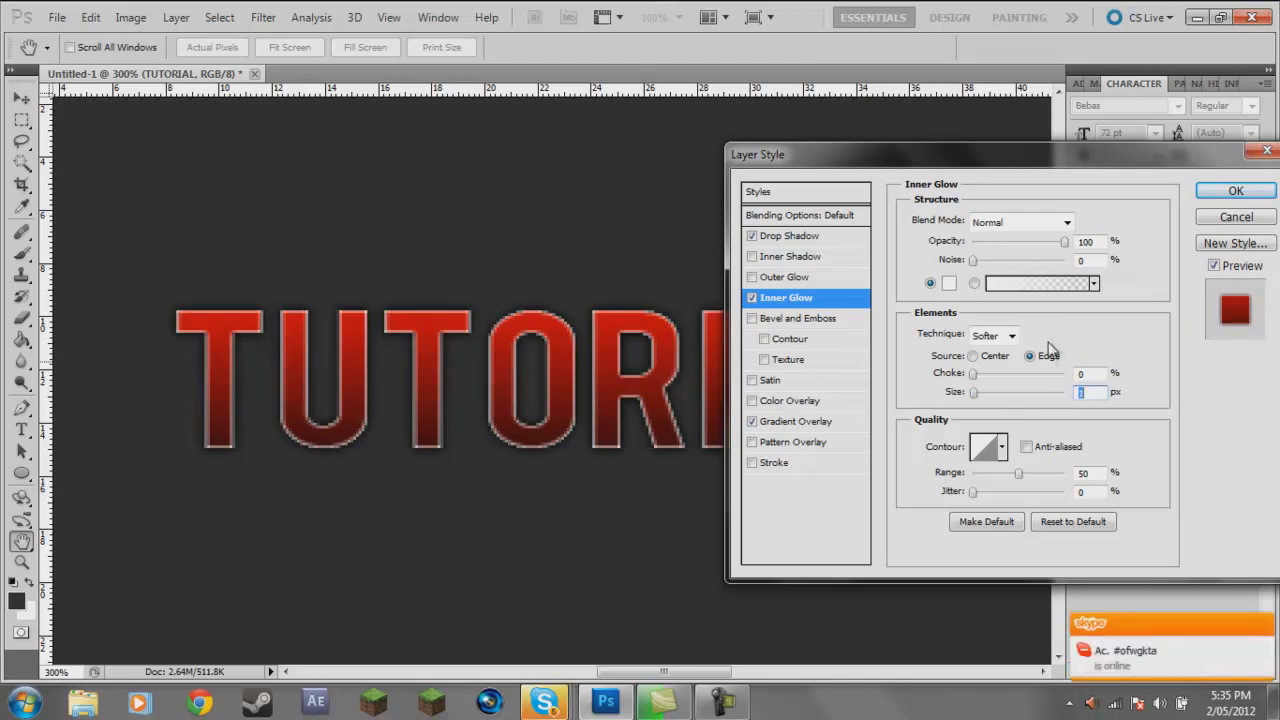
- Switch the inner glow to Overlay at 75% opacity with a 75% range
click(1060, 222)
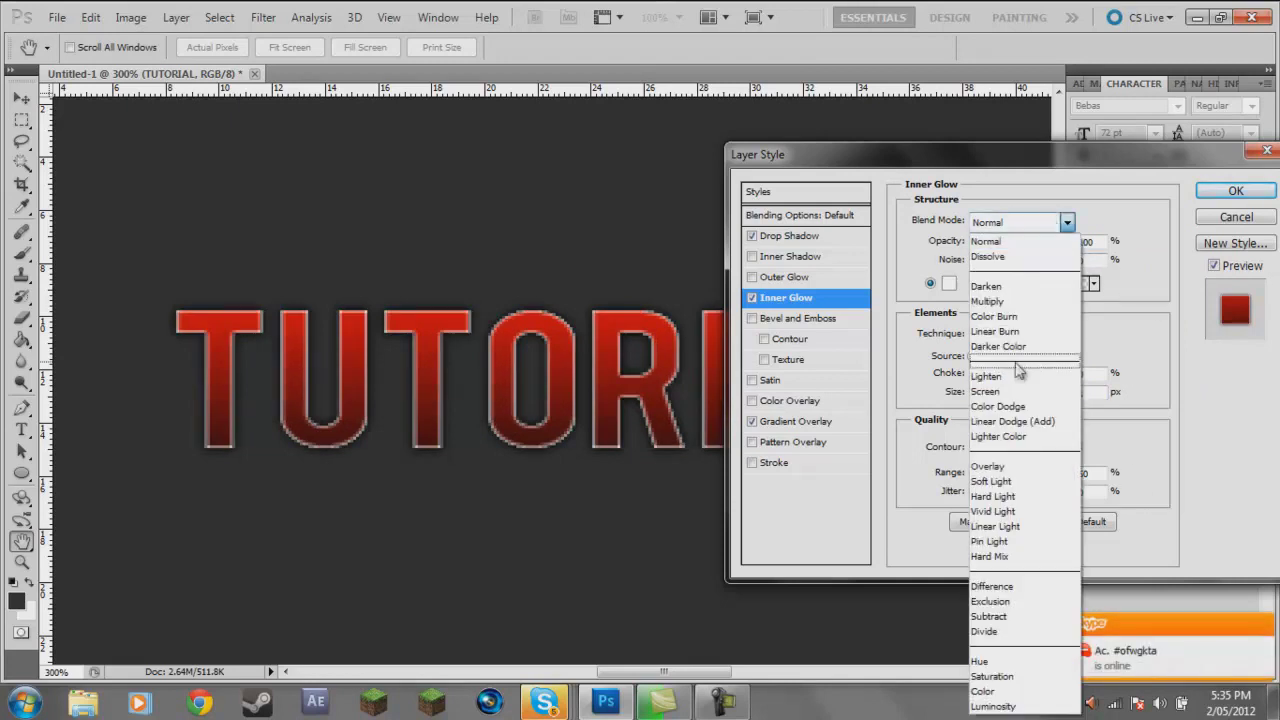
click(990, 466)
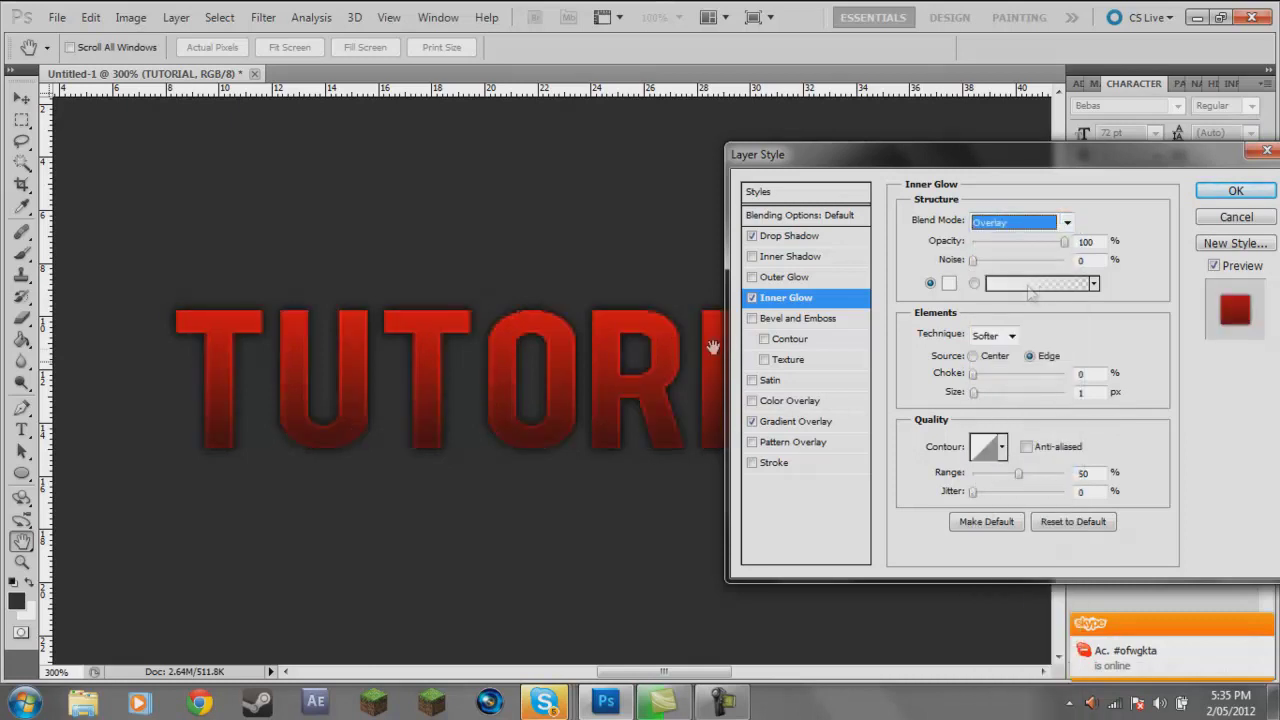
double_click(1088, 241)
text(50)
key(BackSpace)
text(75)
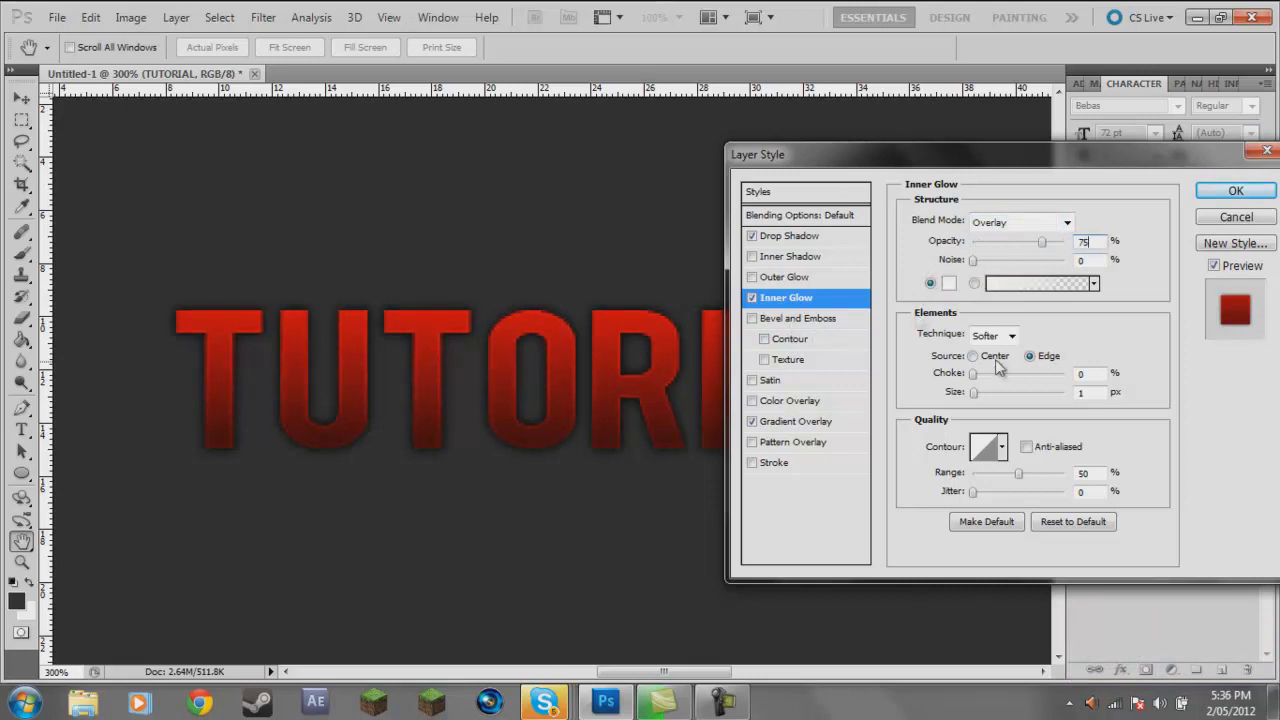
drag(1022, 478, 1076, 481)
text(1)
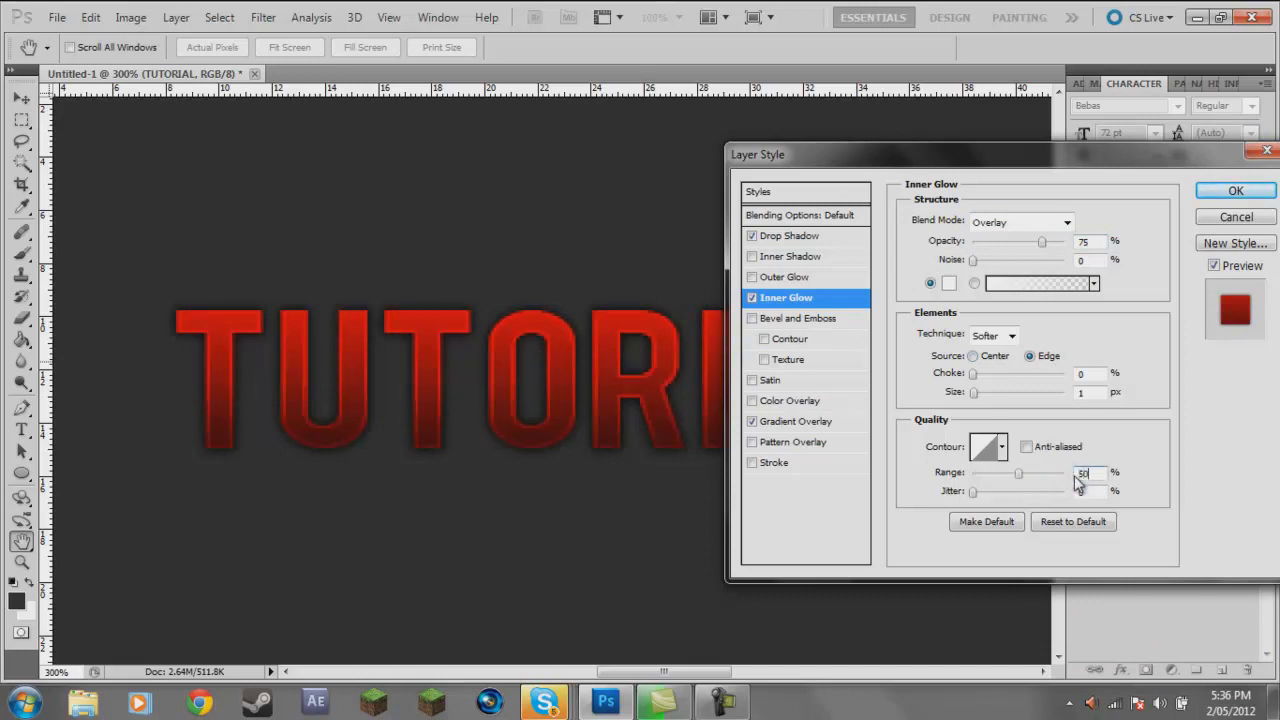
text(75)
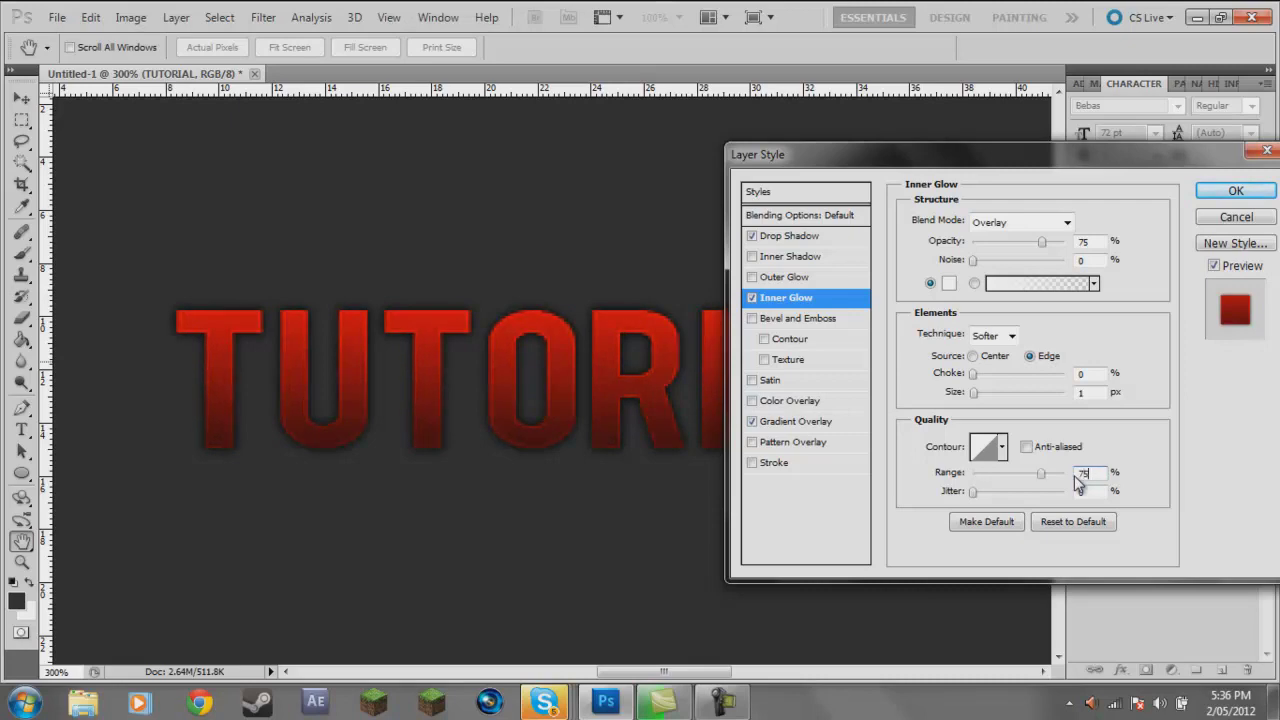
drag(966, 165, 1093, 208)
- Apply the styles and fill the Background layer with near-black grey at brightness 8
drag(1172, 205, 1005, 202)
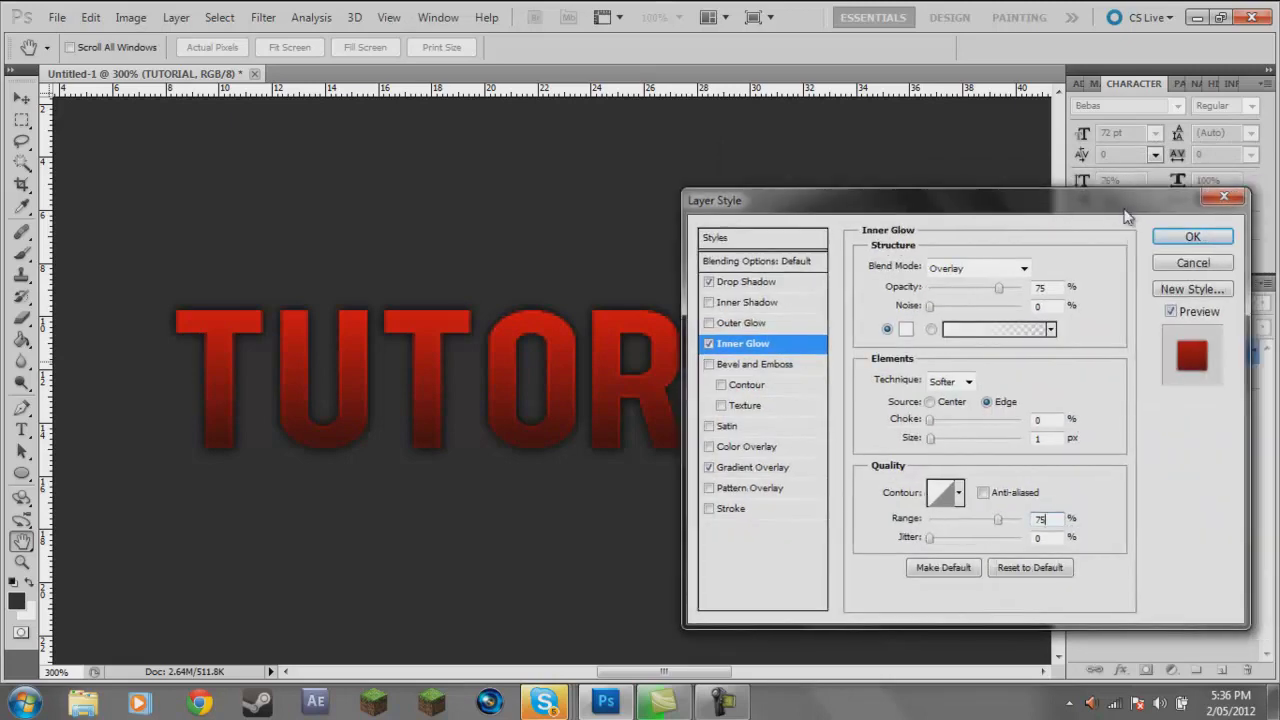
click(1200, 237)
click(1210, 383)
click(16, 600)
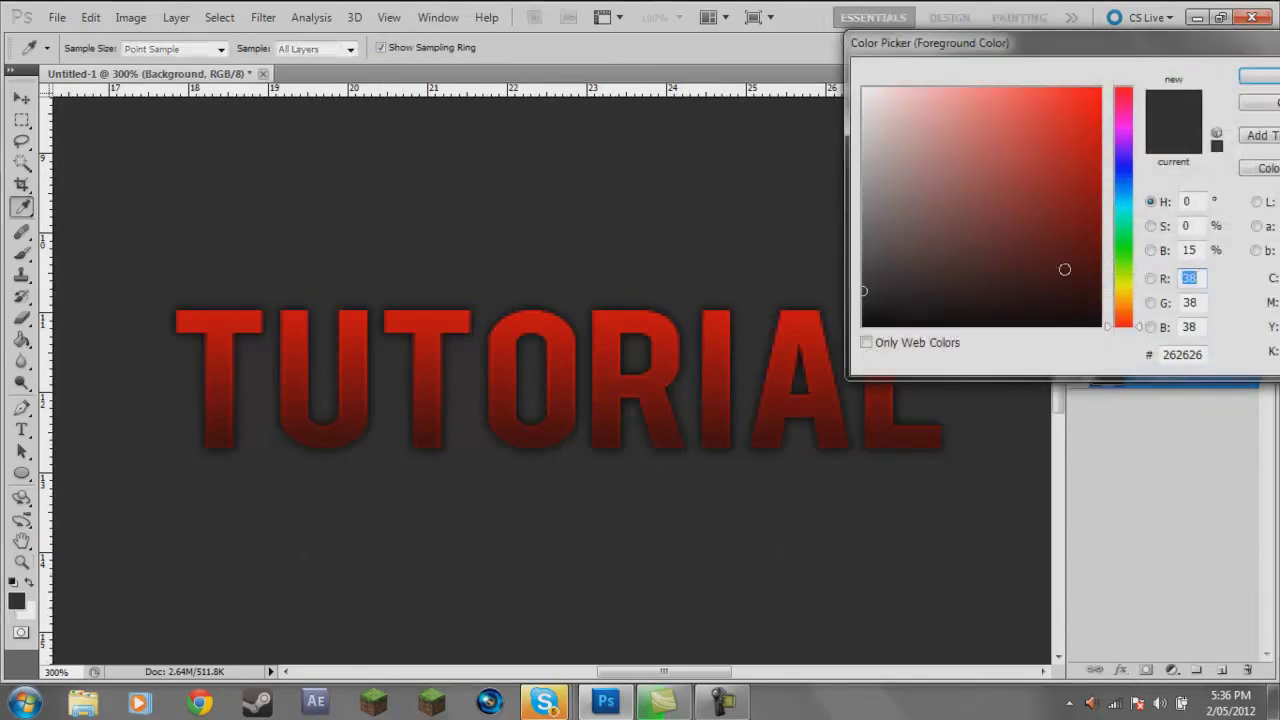
key(shift+Tab)
text(8)
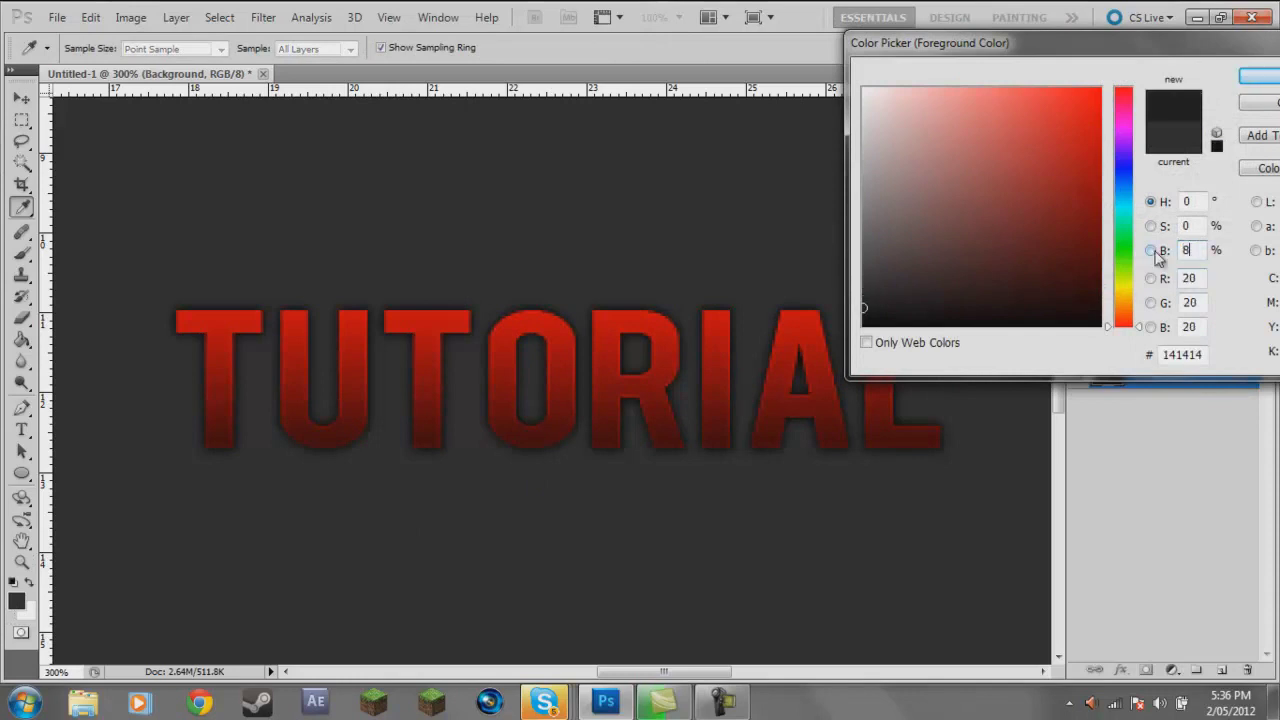
key(Return)
key(z)
key(alt+BackSpace)
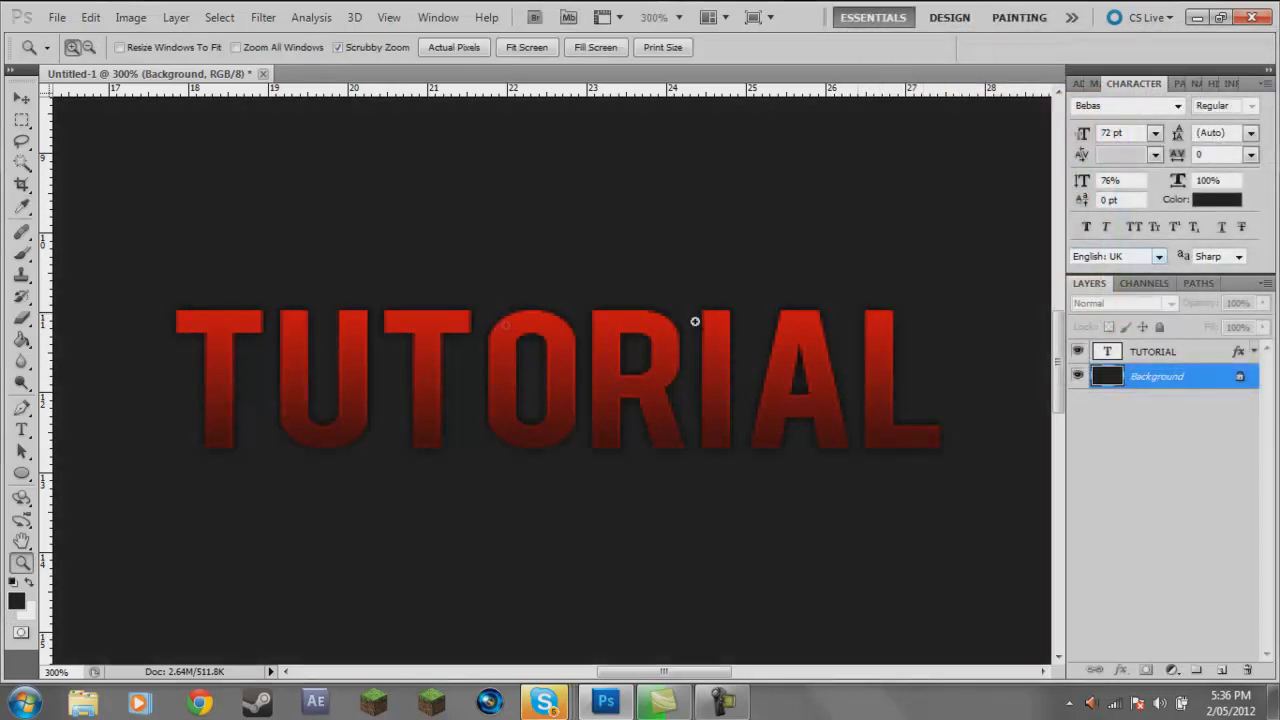
- Zoom in on the TUTORIAL text and select its layer with Layer Style open
key(ctrl+0)
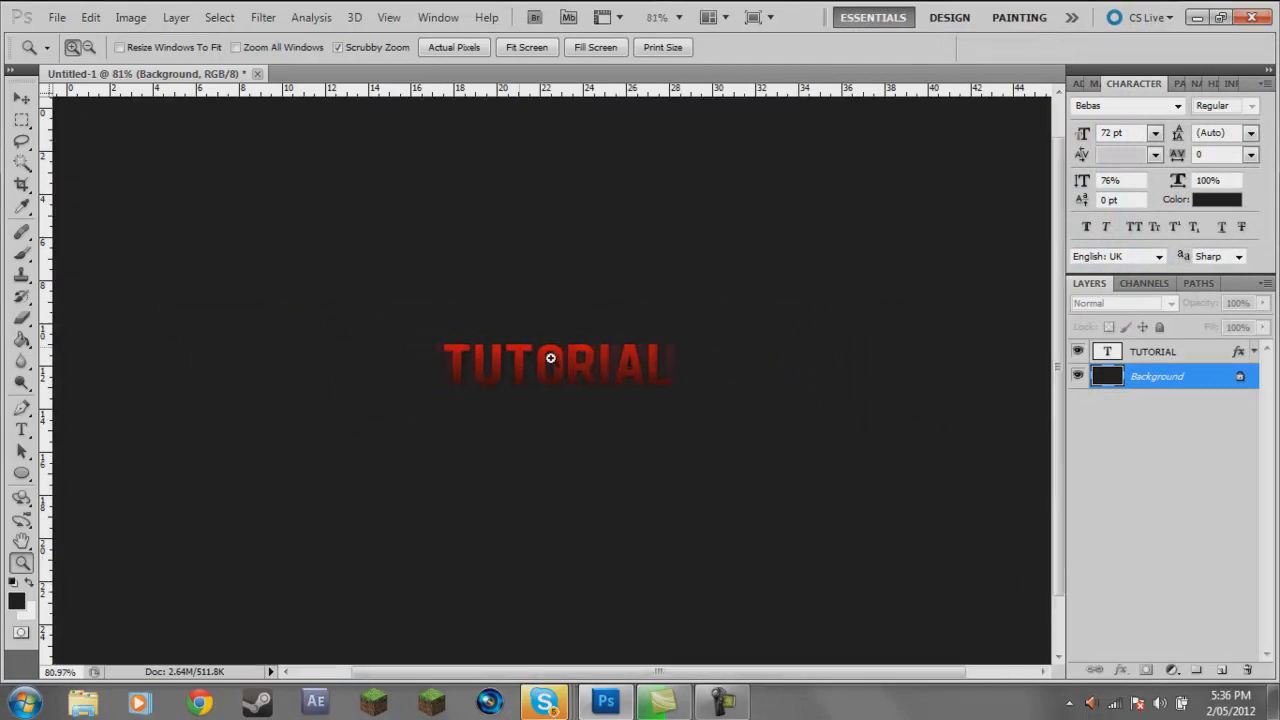
click(549, 357)
click(586, 380)
click(506, 369)
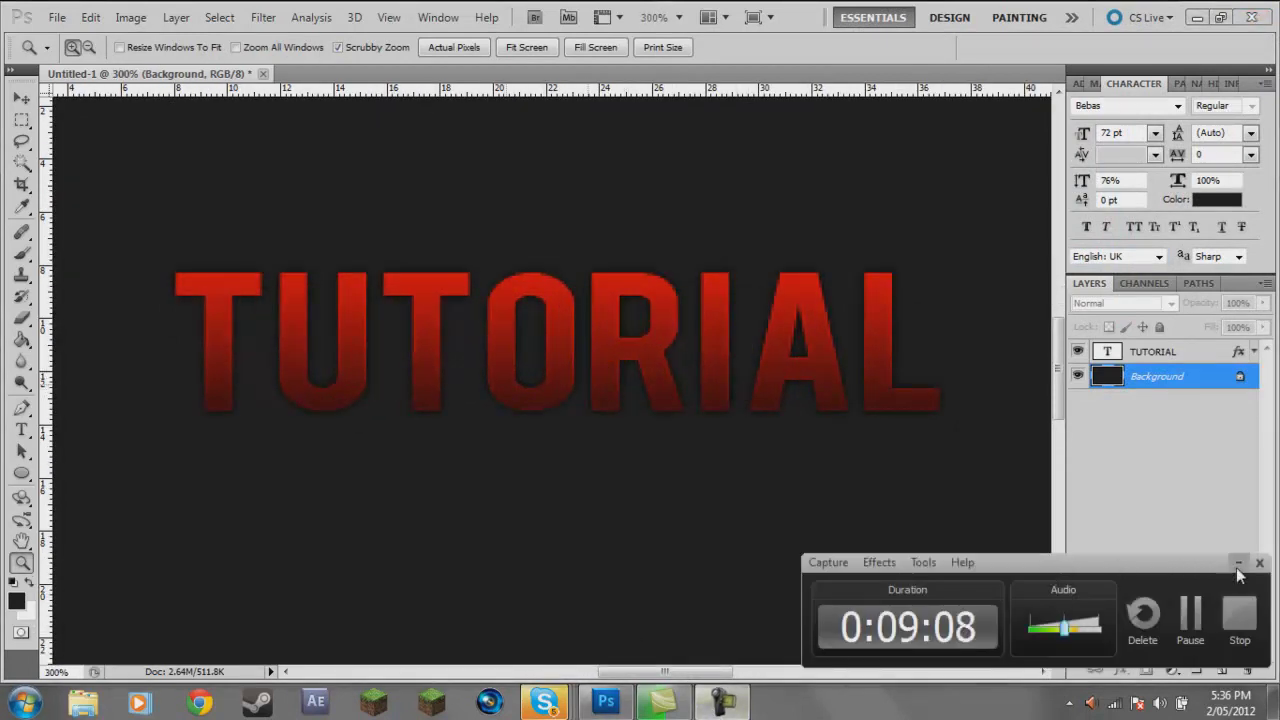
click(1205, 355)
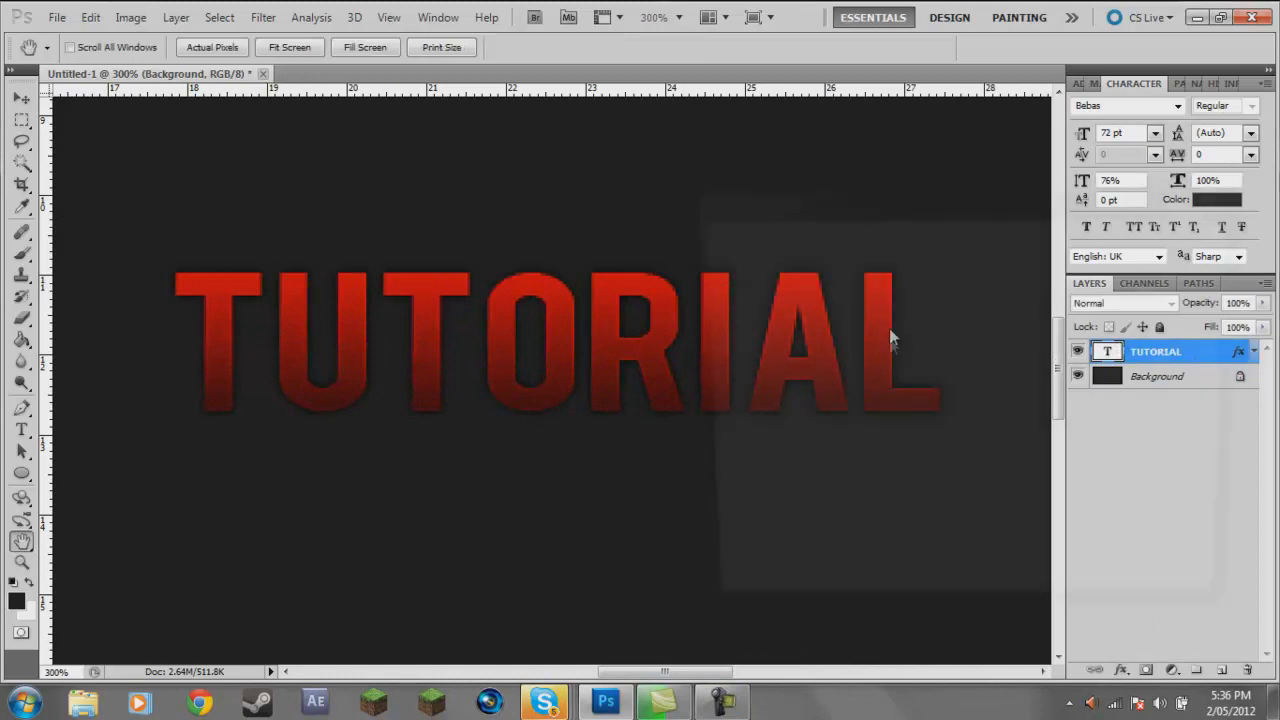
drag(862, 212, 1108, 105)
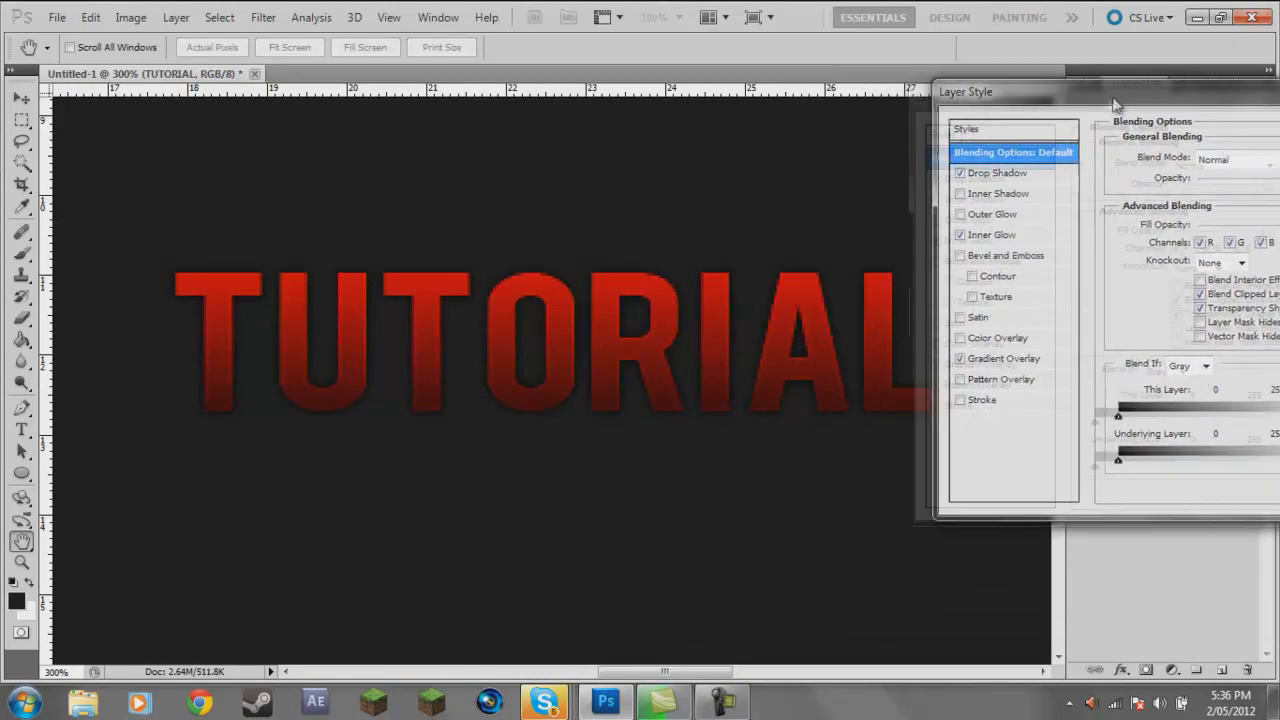
- Turn on Bevel and Emboss with a 90° angle, 100% highlight opacity and both modes Normal
click(961, 256)
click(1002, 254)
drag(1147, 112, 1046, 117)
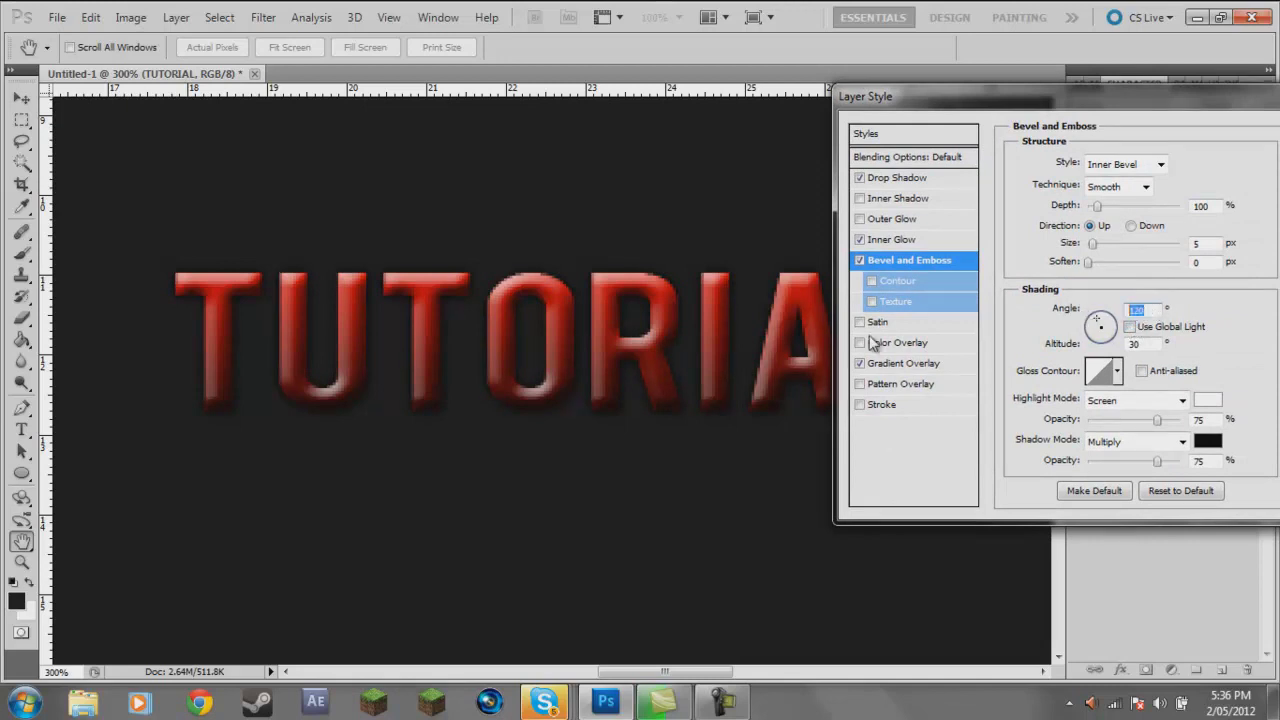
text(90)
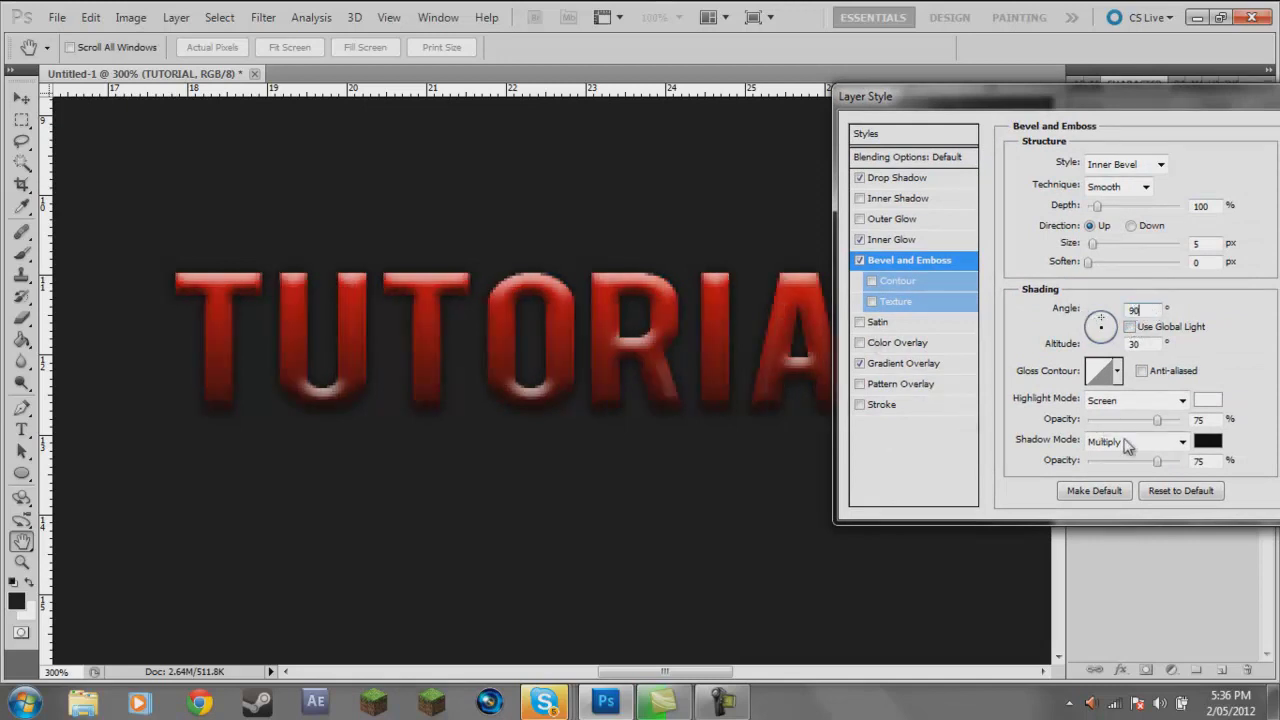
drag(1160, 425, 1180, 421)
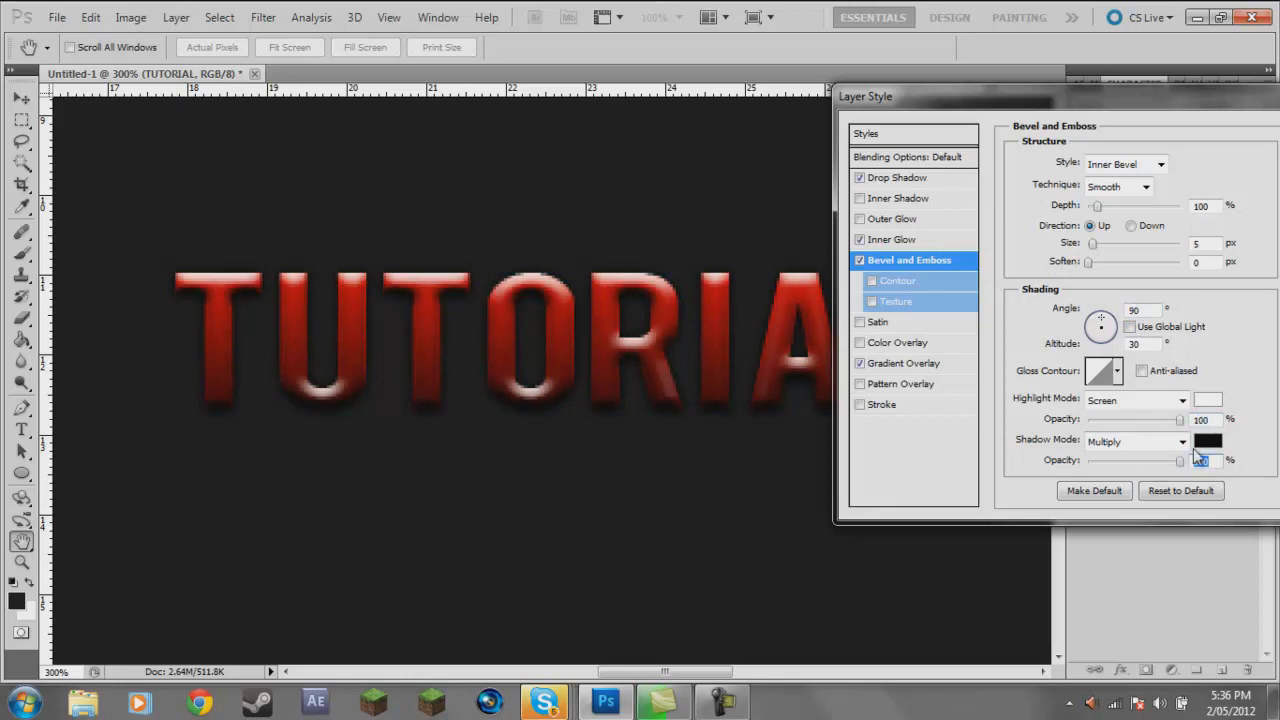
click(1182, 442)
click(1150, 10)
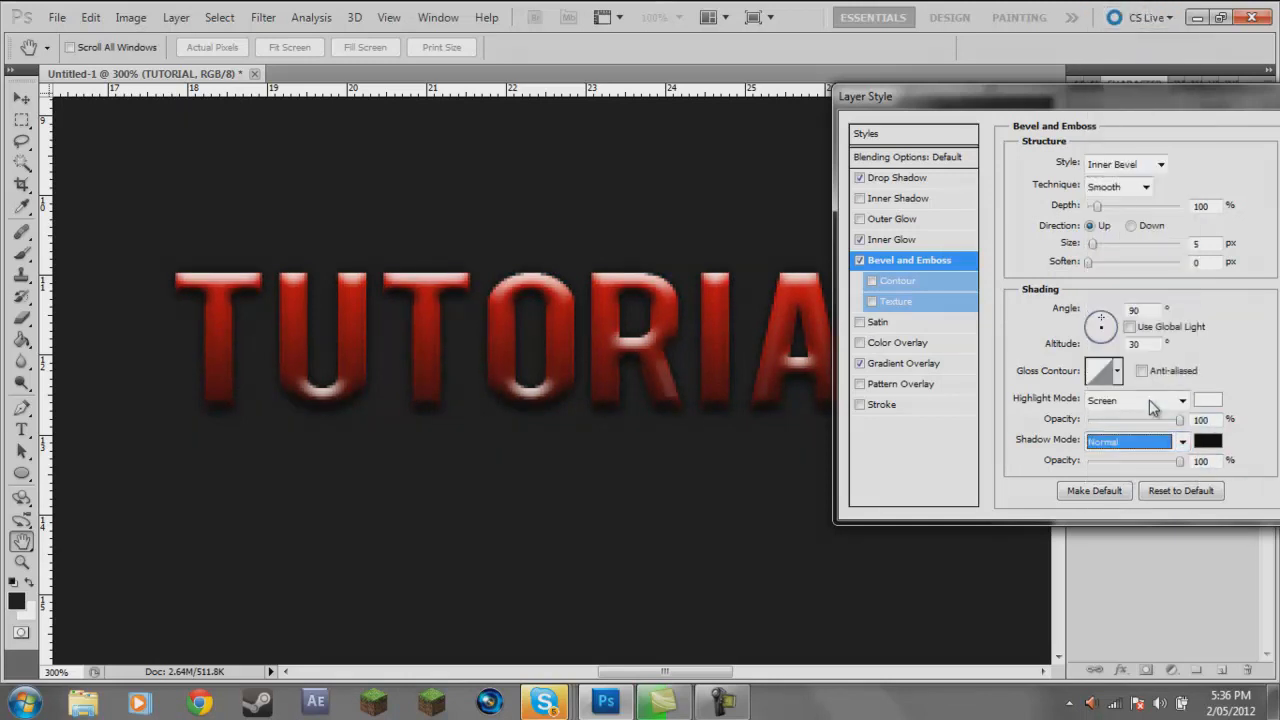
click(1158, 400)
click(1118, 12)
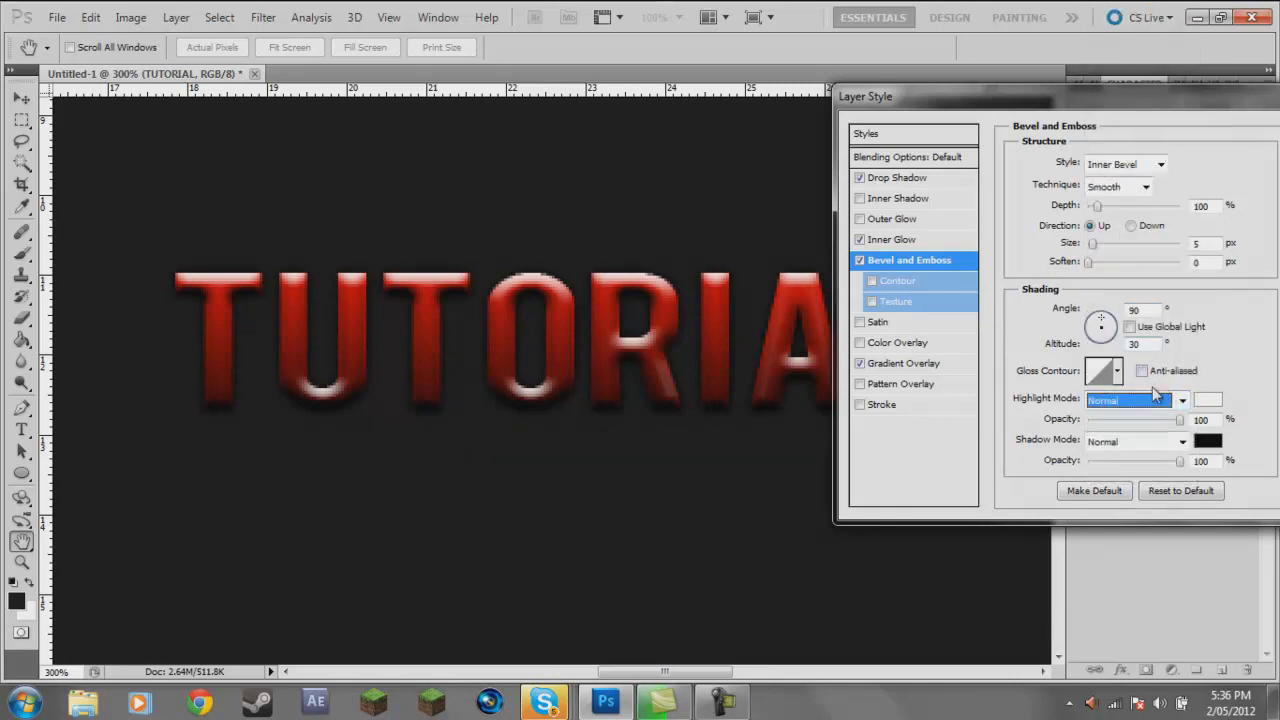
- Set the bevel altitude to 15° and push its depth to 1000%
drag(1097, 207, 1116, 249)
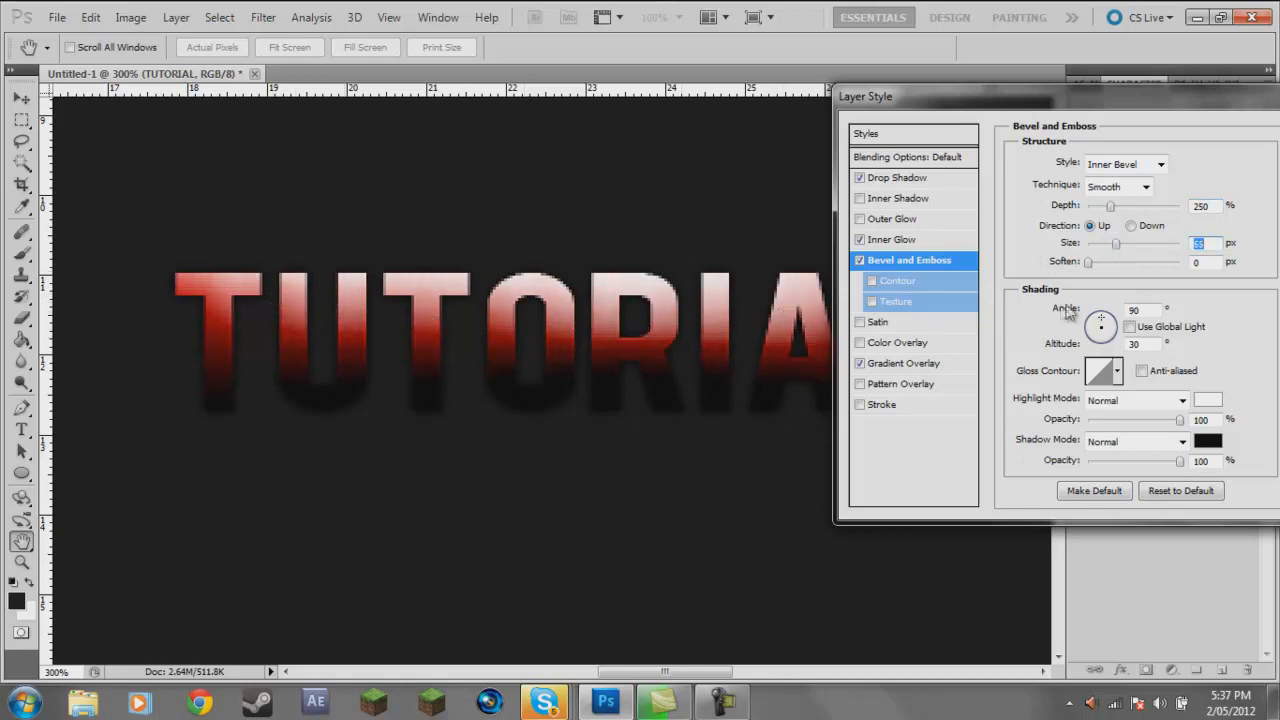
drag(1118, 250, 1119, 250)
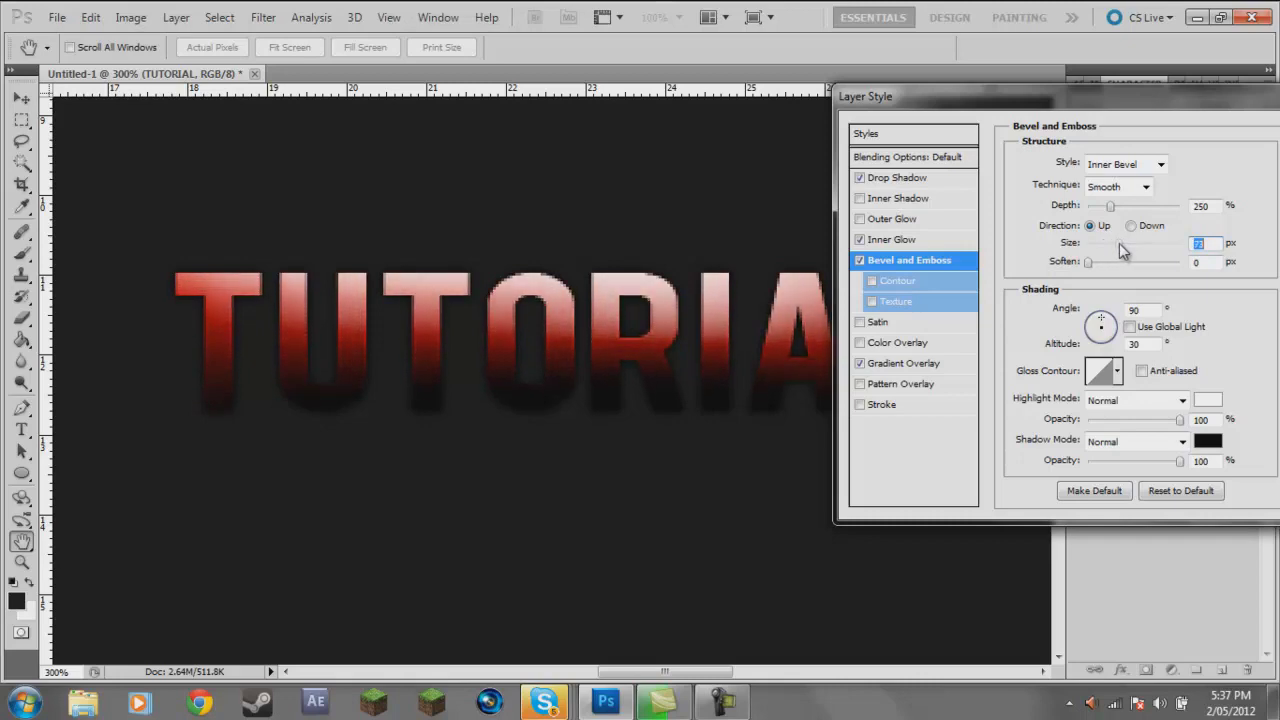
drag(1128, 100, 1075, 363)
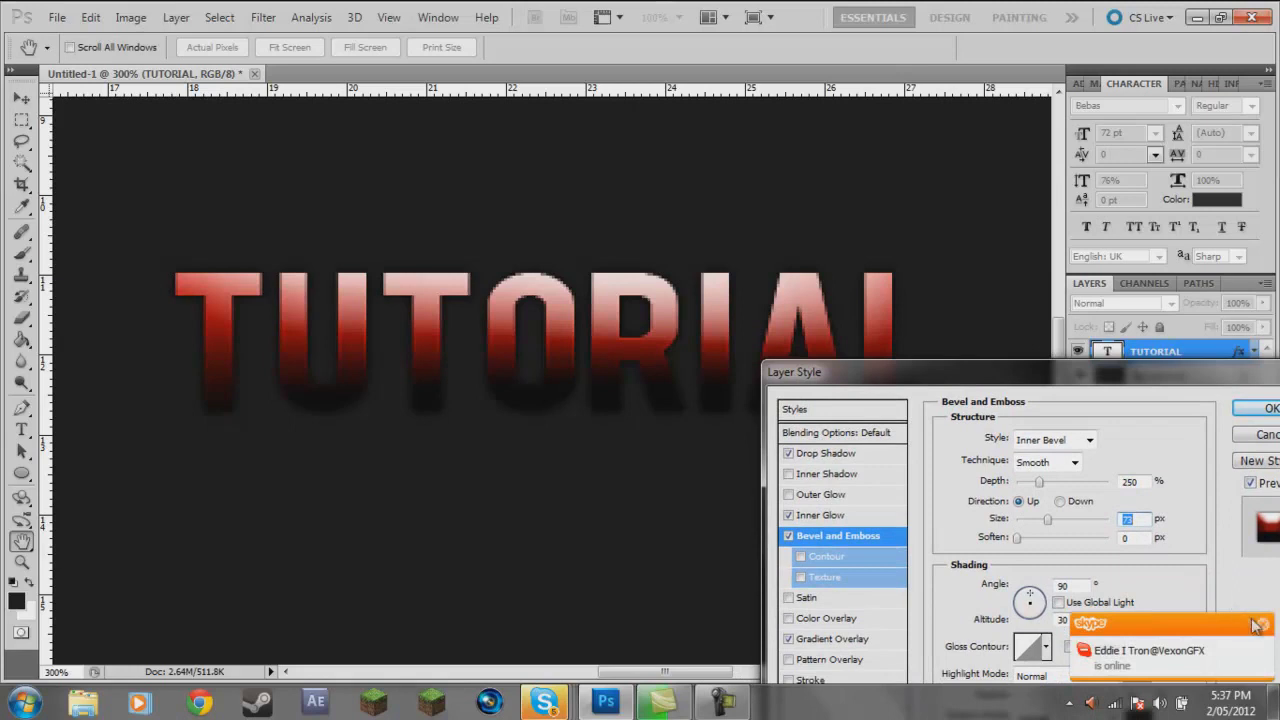
click(1265, 627)
click(1066, 619)
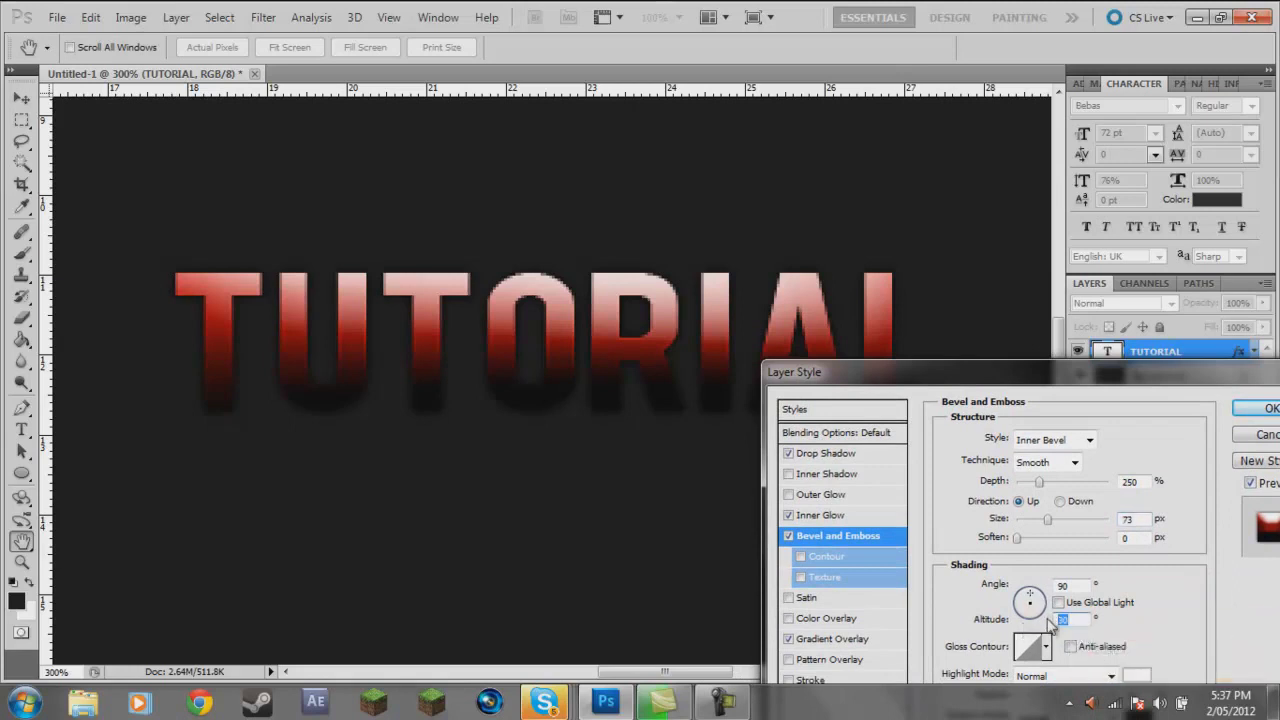
text(15)
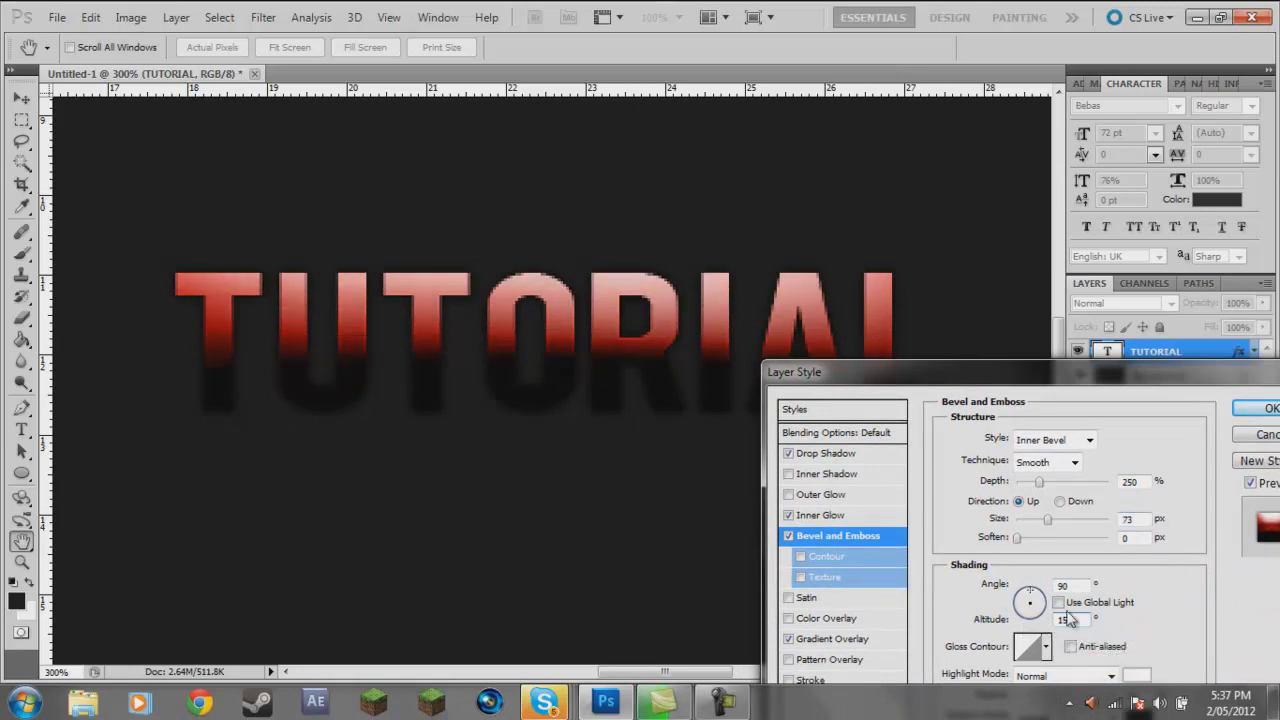
drag(1041, 480, 988, 497)
drag(1030, 490, 1121, 485)
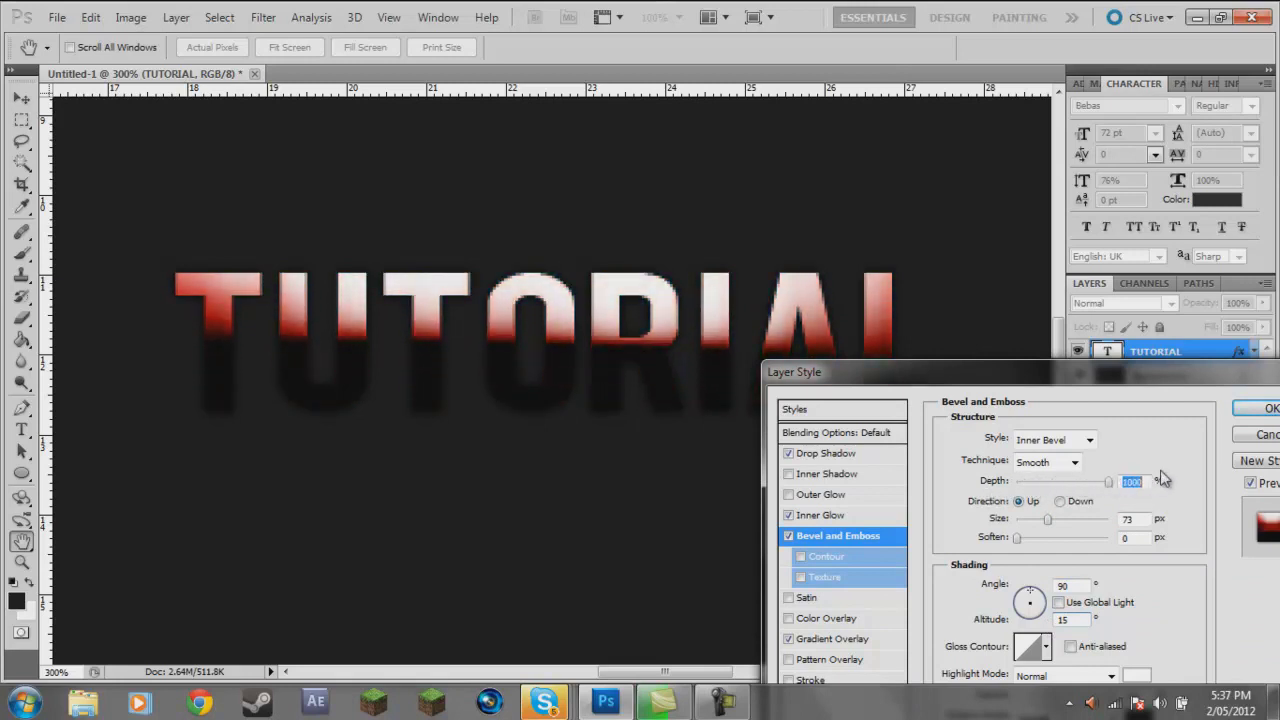
- Soften the bevel to 16 px, set its size to 90 px, and drop shadow opacity to 0
drag(1136, 380, 1155, 224)
drag(1036, 382, 1190, 395)
drag(1072, 366, 1070, 369)
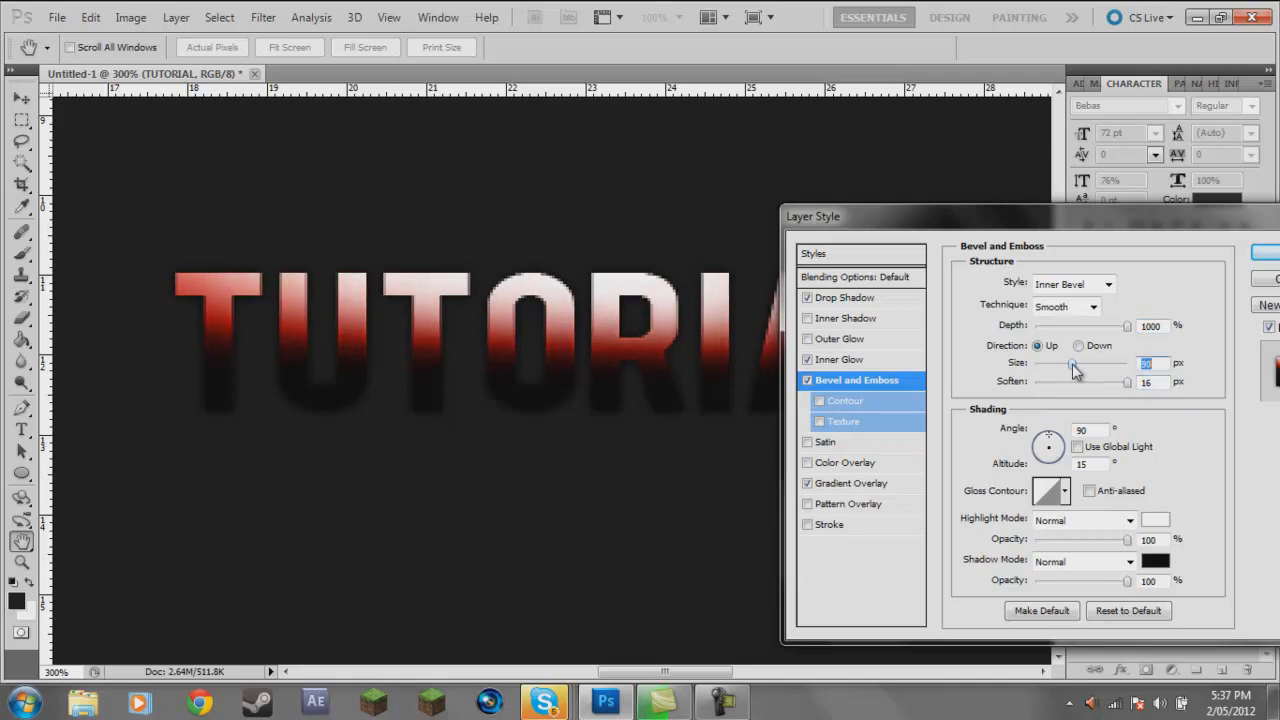
drag(1068, 224, 1116, 205)
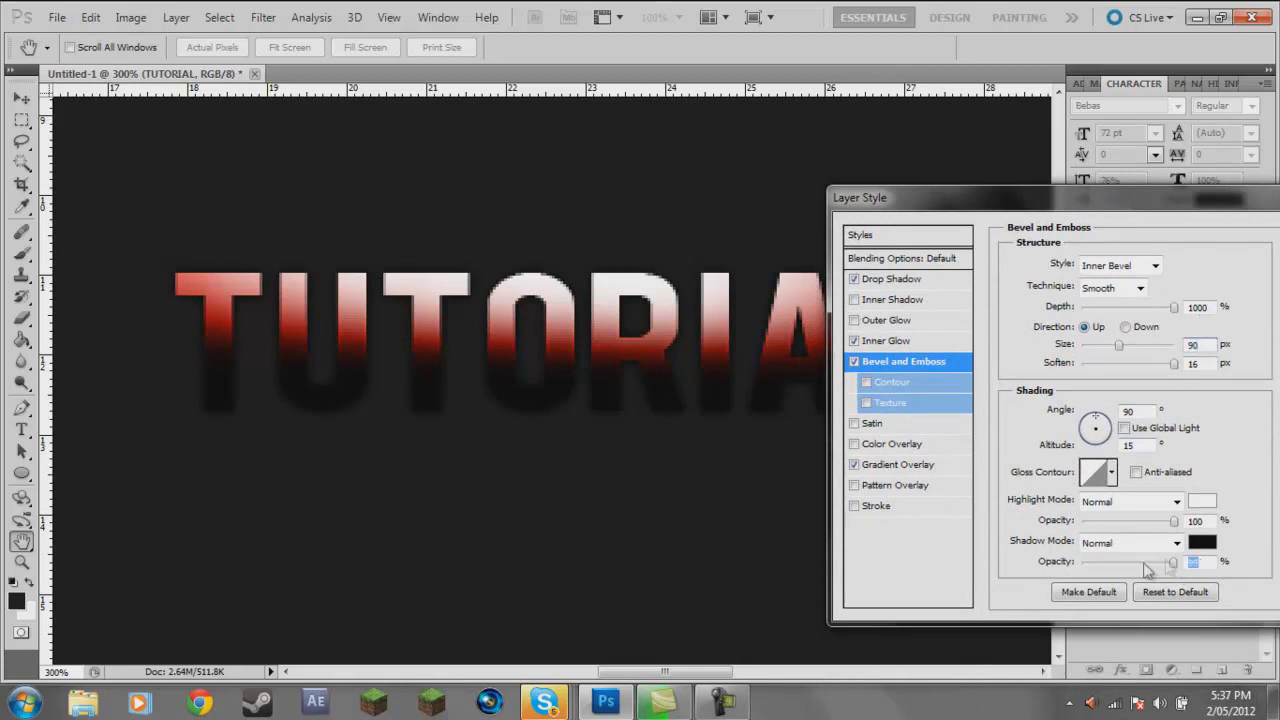
drag(1174, 562, 1013, 585)
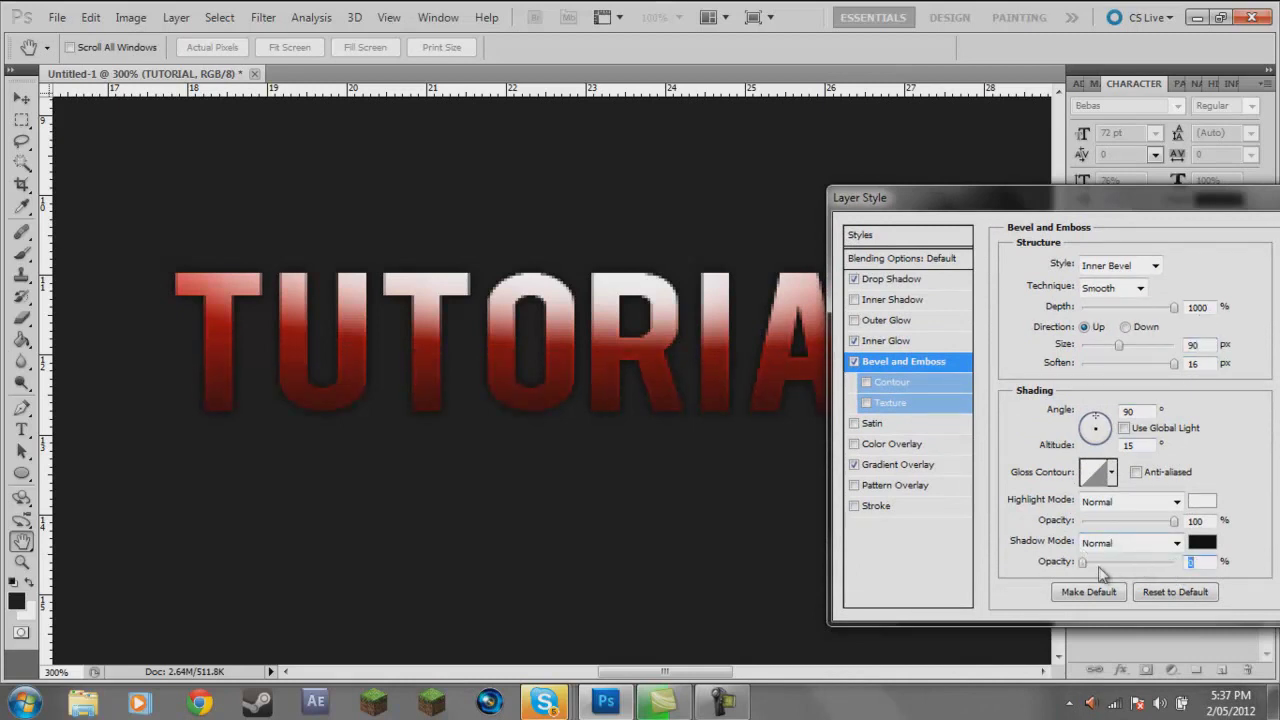
- Set the bevel highlight to Overlay at 25% opacity and the shadow opacity to 5%
text(100)
click(1160, 512)
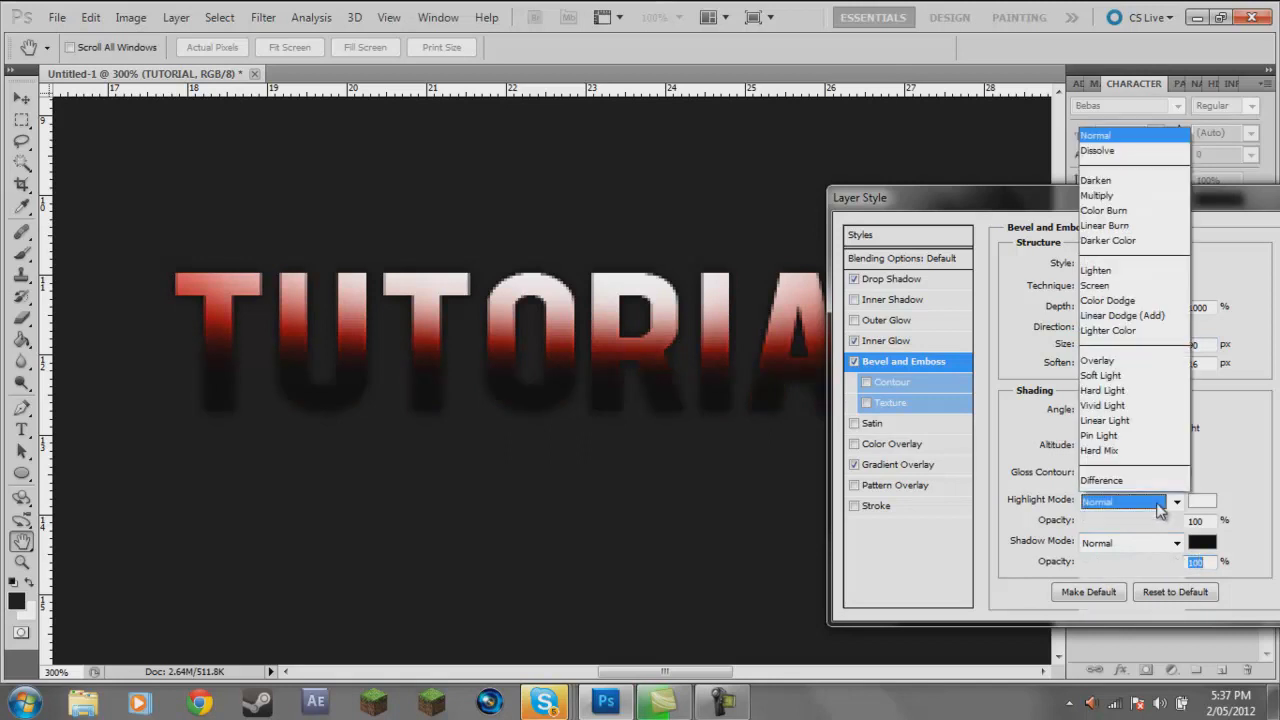
click(1118, 250)
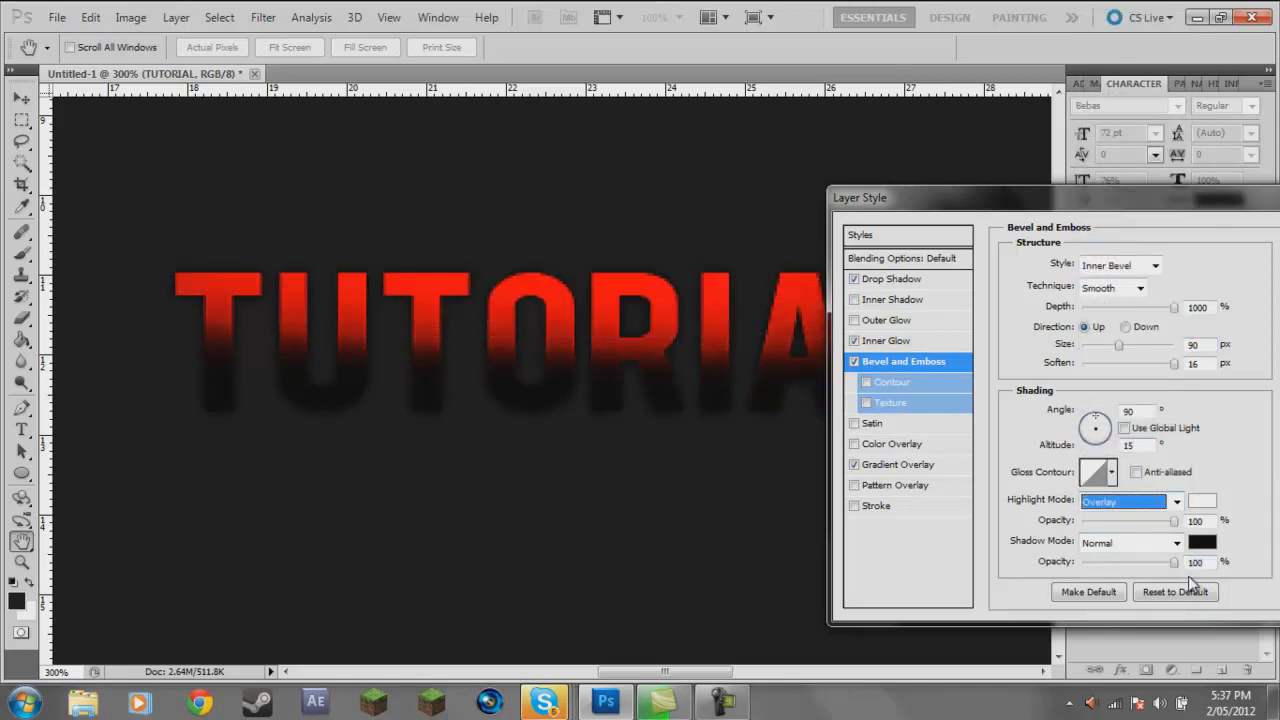
click(1196, 520)
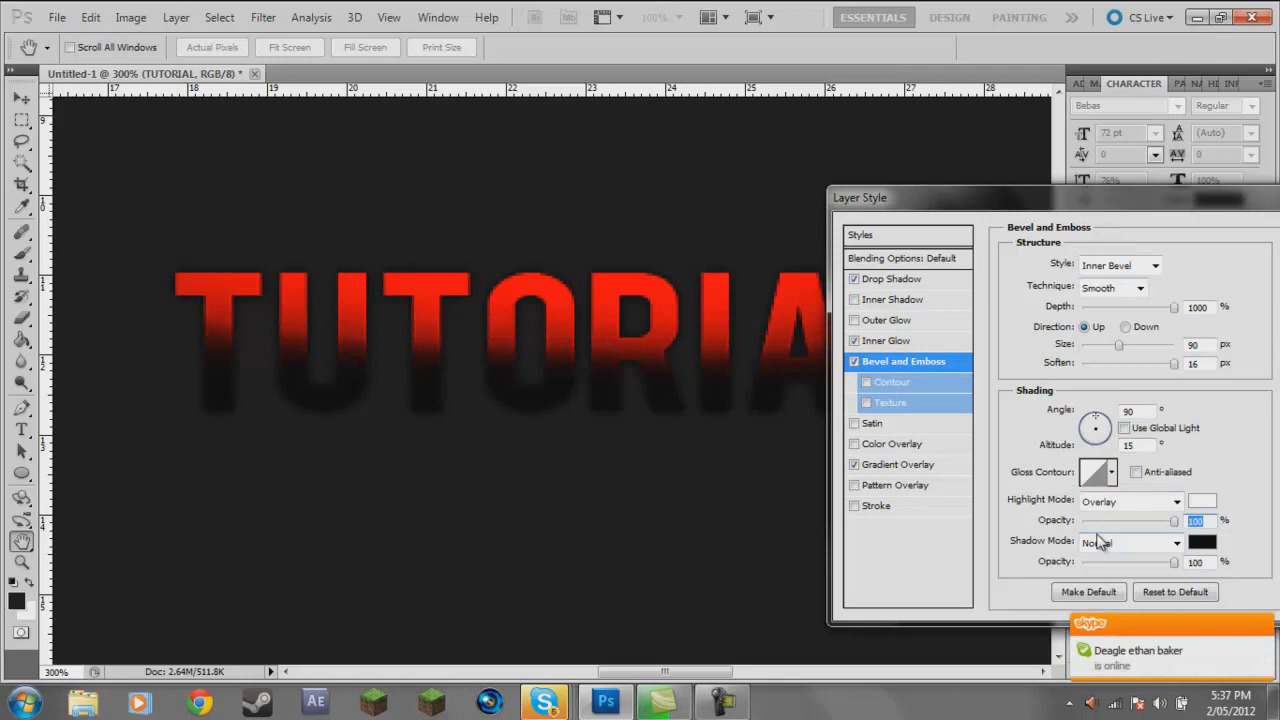
text(25)
click(1200, 563)
text(5)
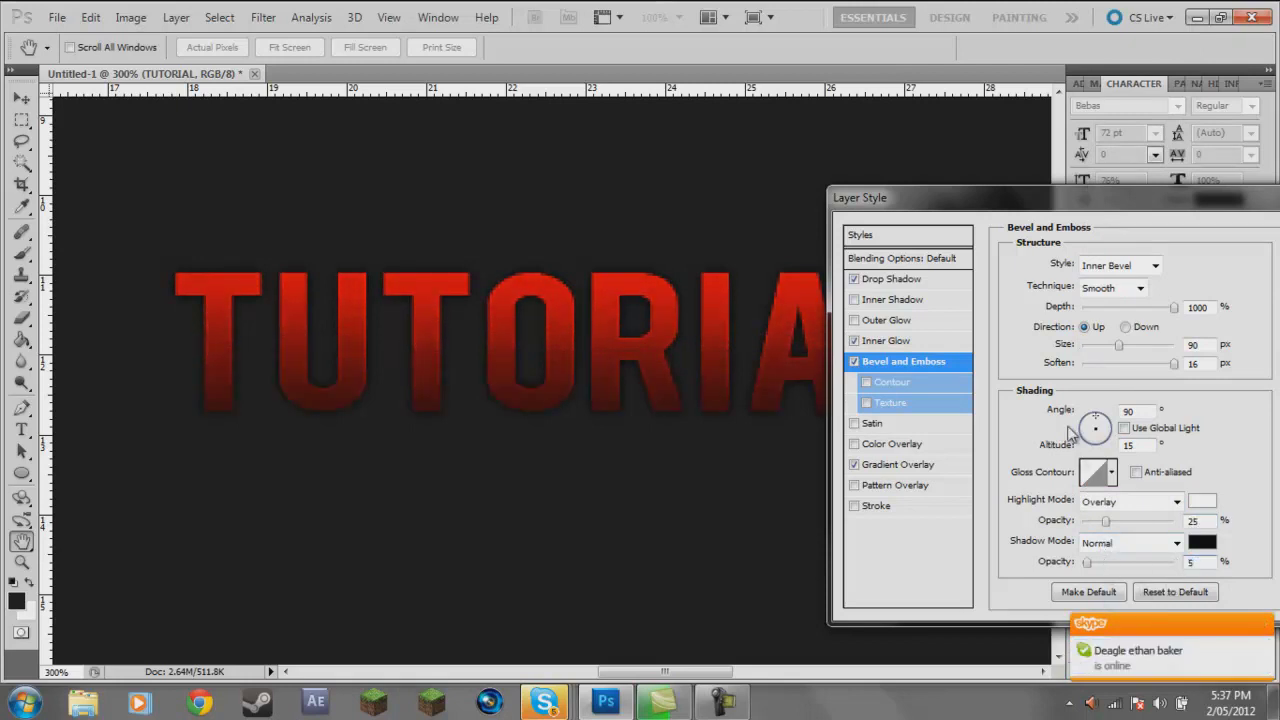
- Toggle the bevel off and on to compare, then move the Layer Style dialog upper right
click(854, 361)
click(854, 361)
drag(951, 206, 514, 456)
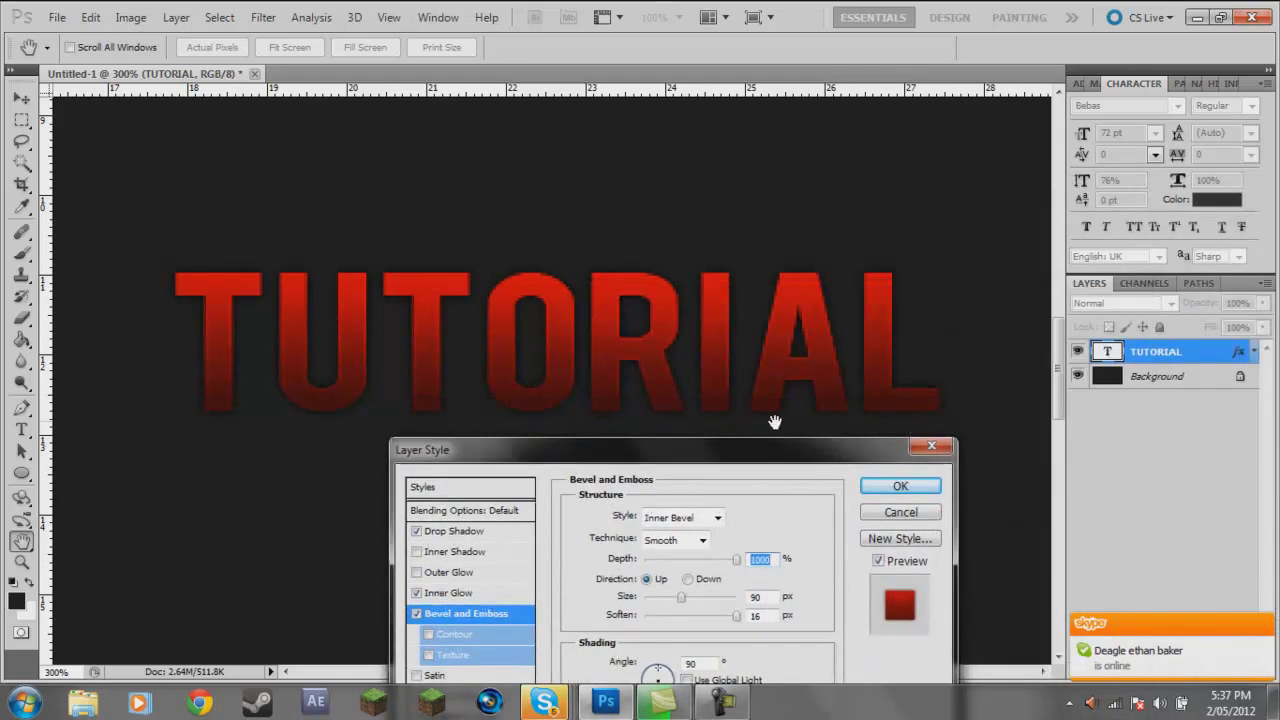
drag(840, 450, 1074, 101)
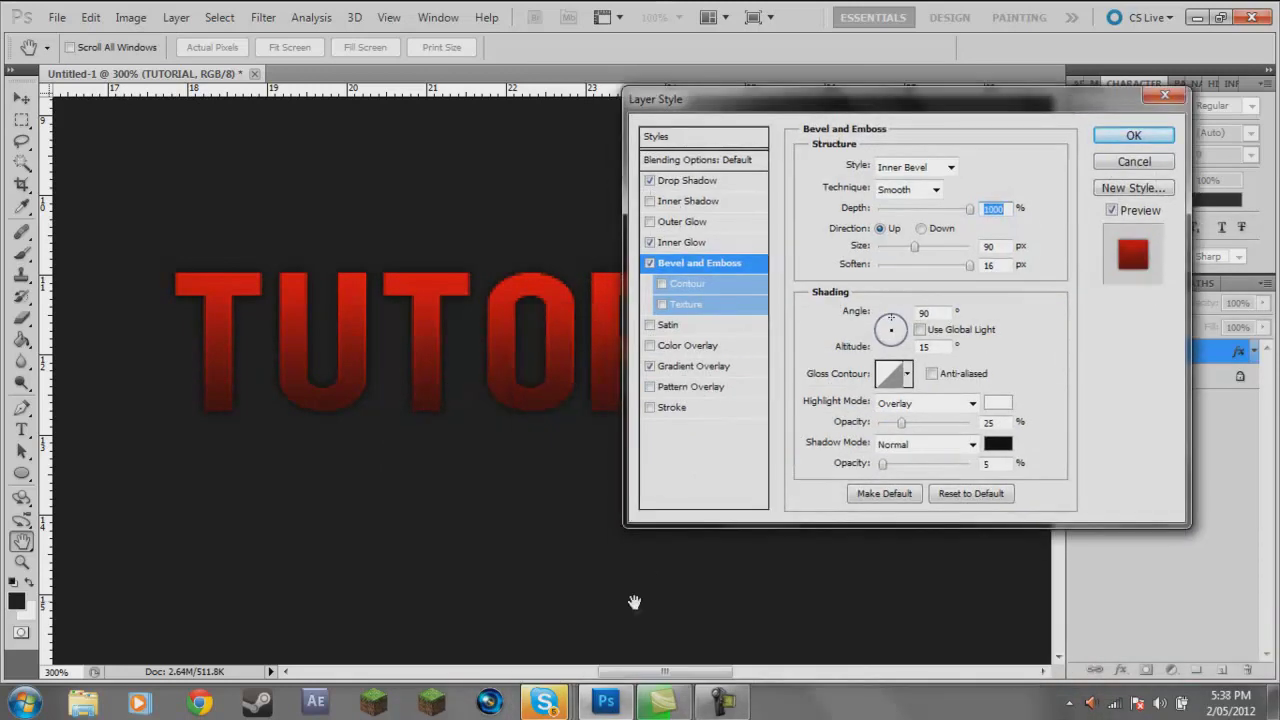
- Edit the gradient overlay's colours, changing the starting stop to dark blue at hue 210
click(730, 372)
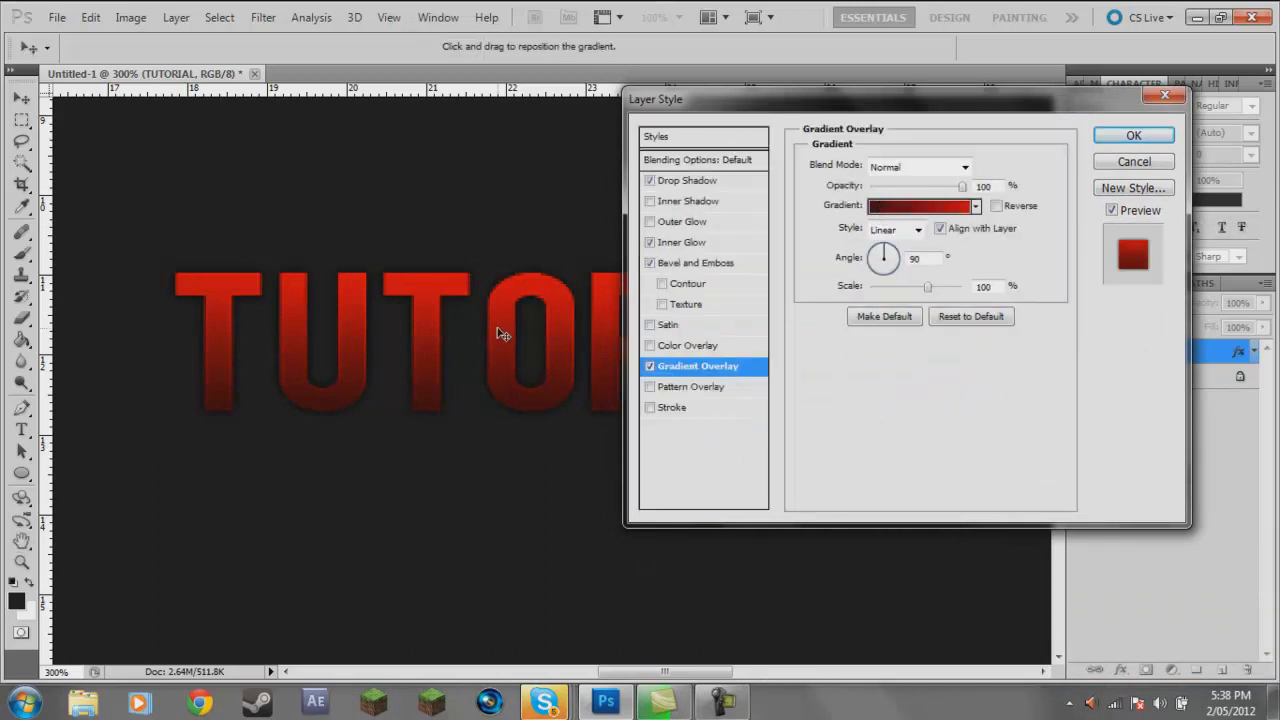
click(886, 216)
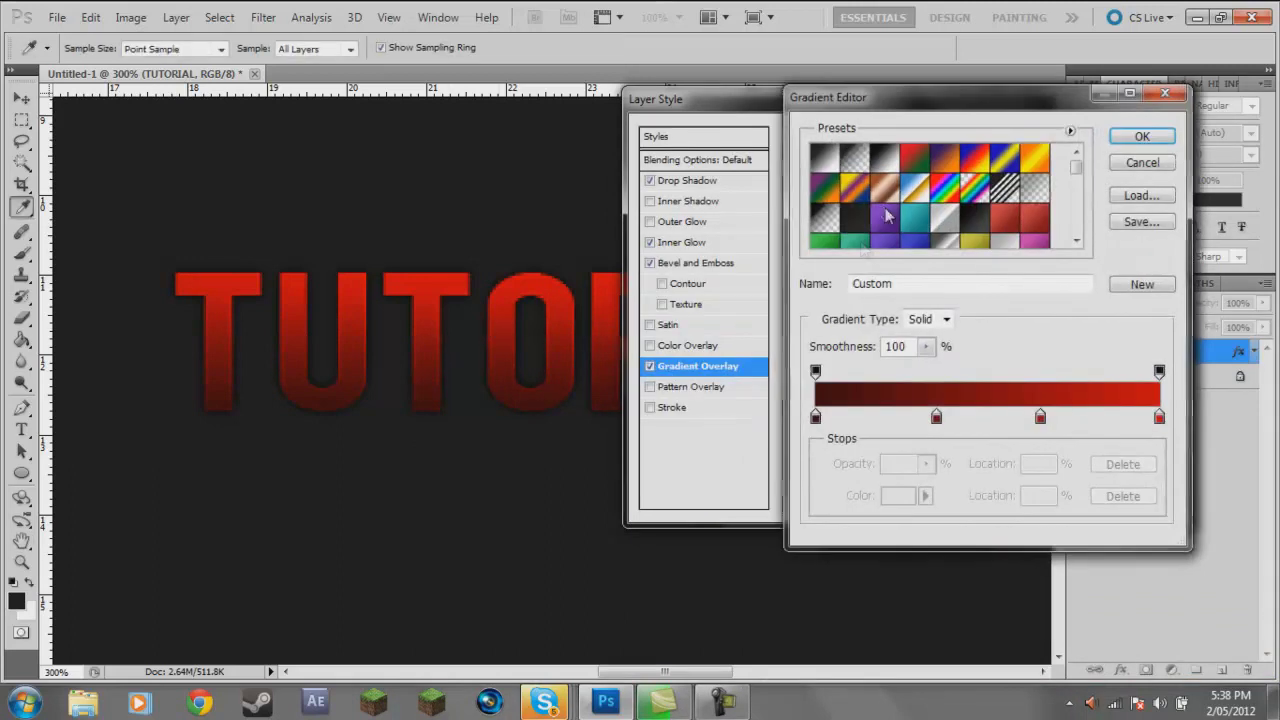
click(815, 416)
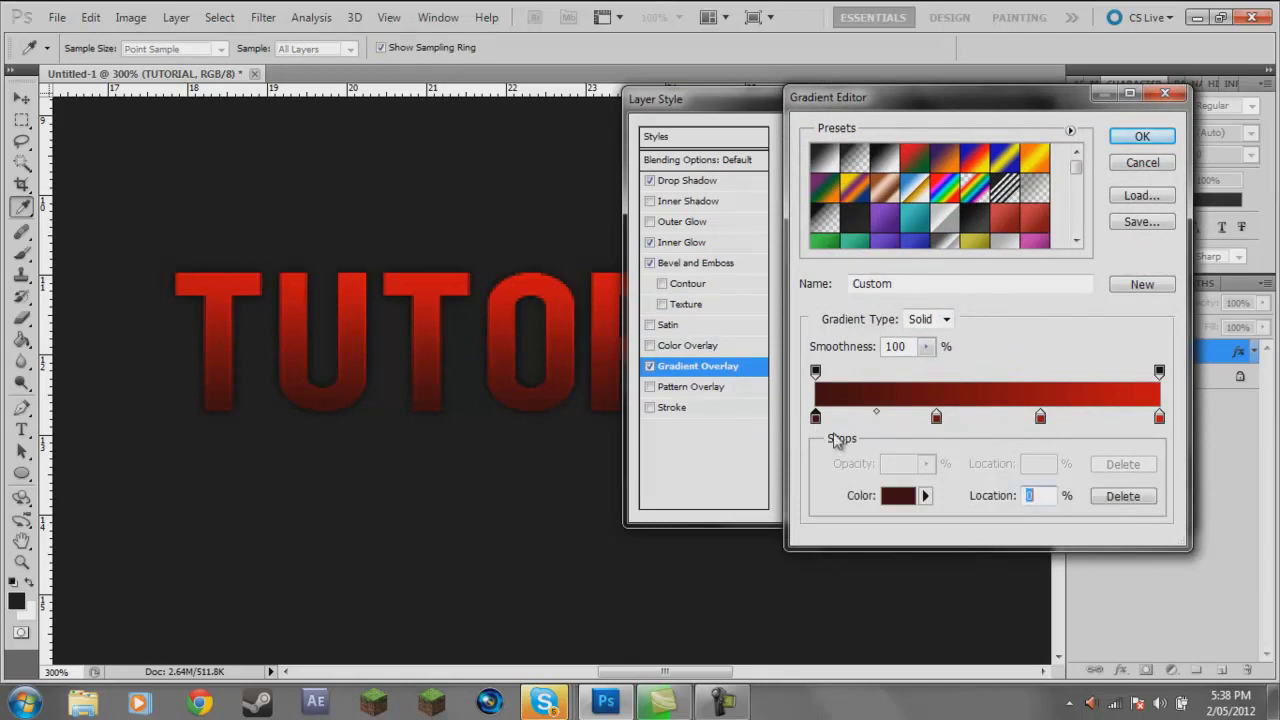
click(893, 500)
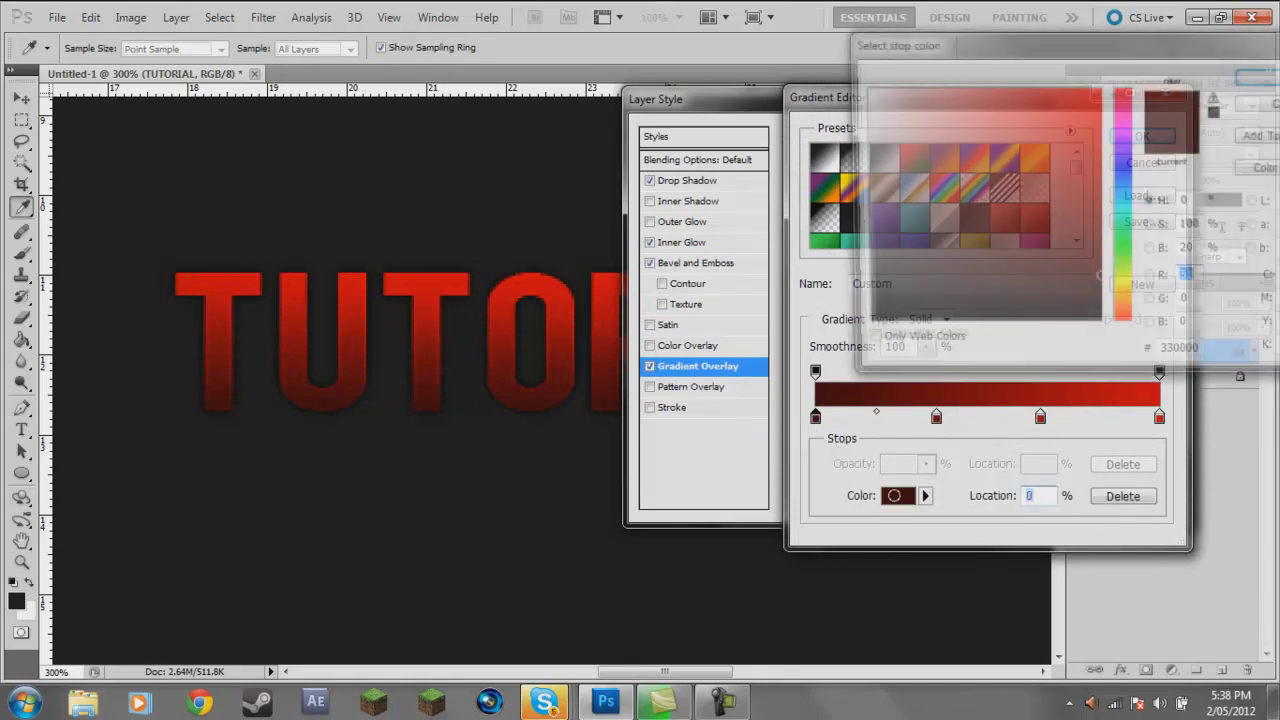
drag(1123, 268, 1126, 335)
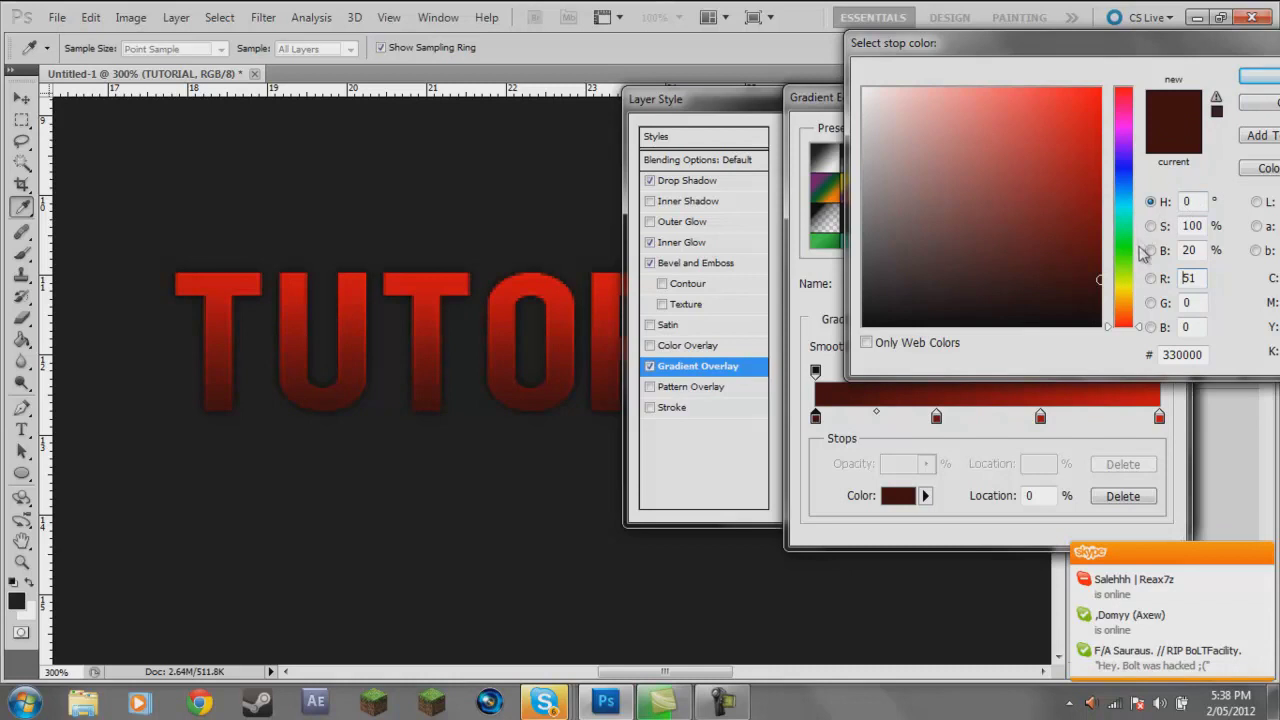
drag(1140, 334, 1143, 190)
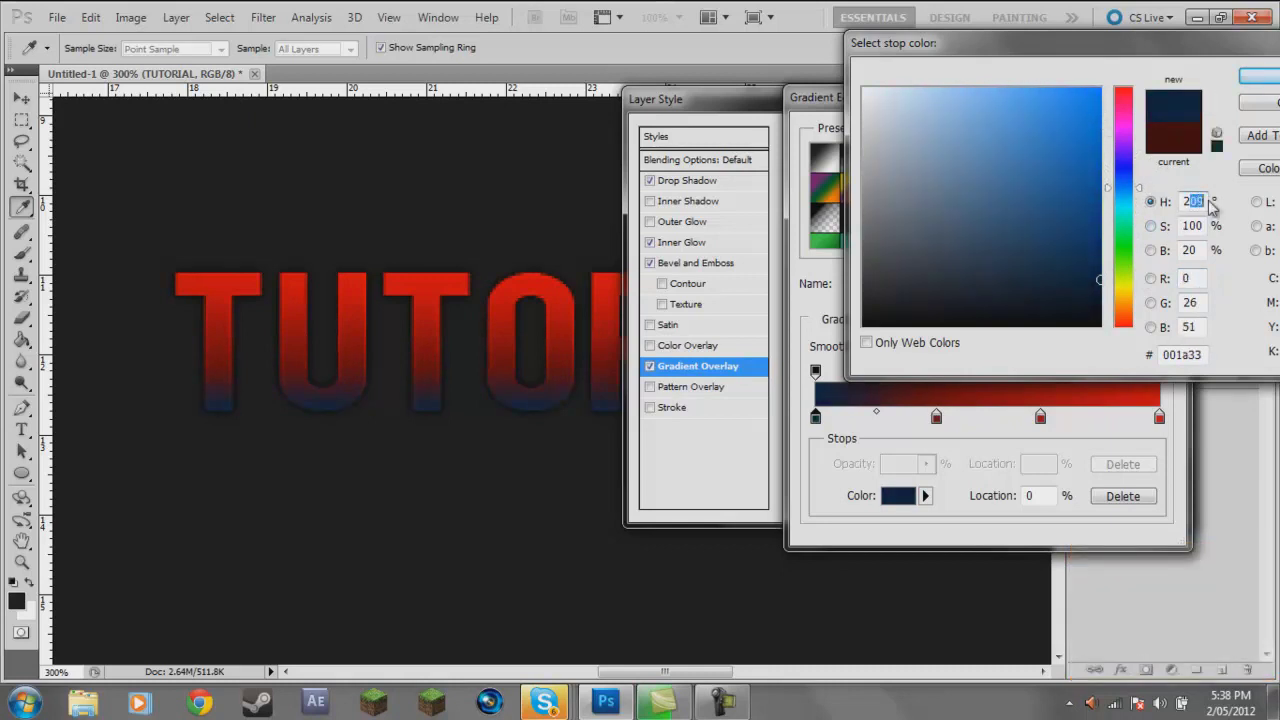
text(210)
key(Return)
- Set the 35% and 65% stops to hue 210 as well
click(937, 418)
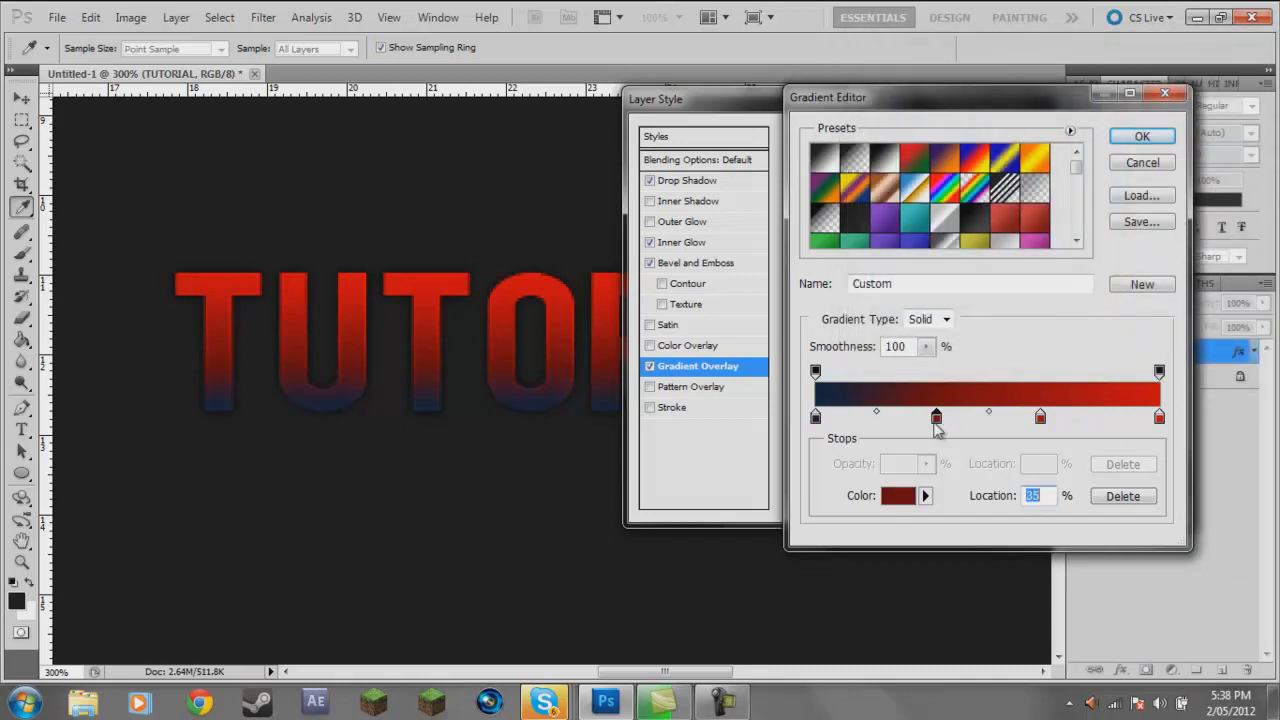
click(888, 498)
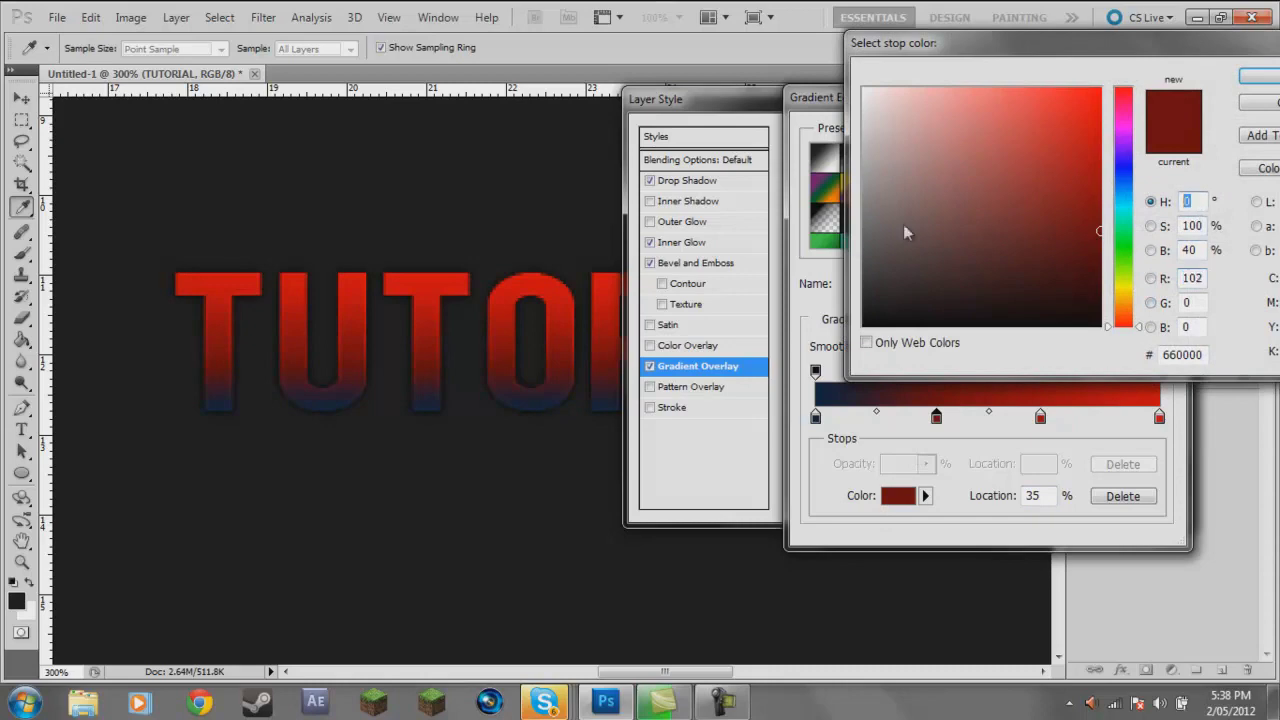
text(210)
key(Return)
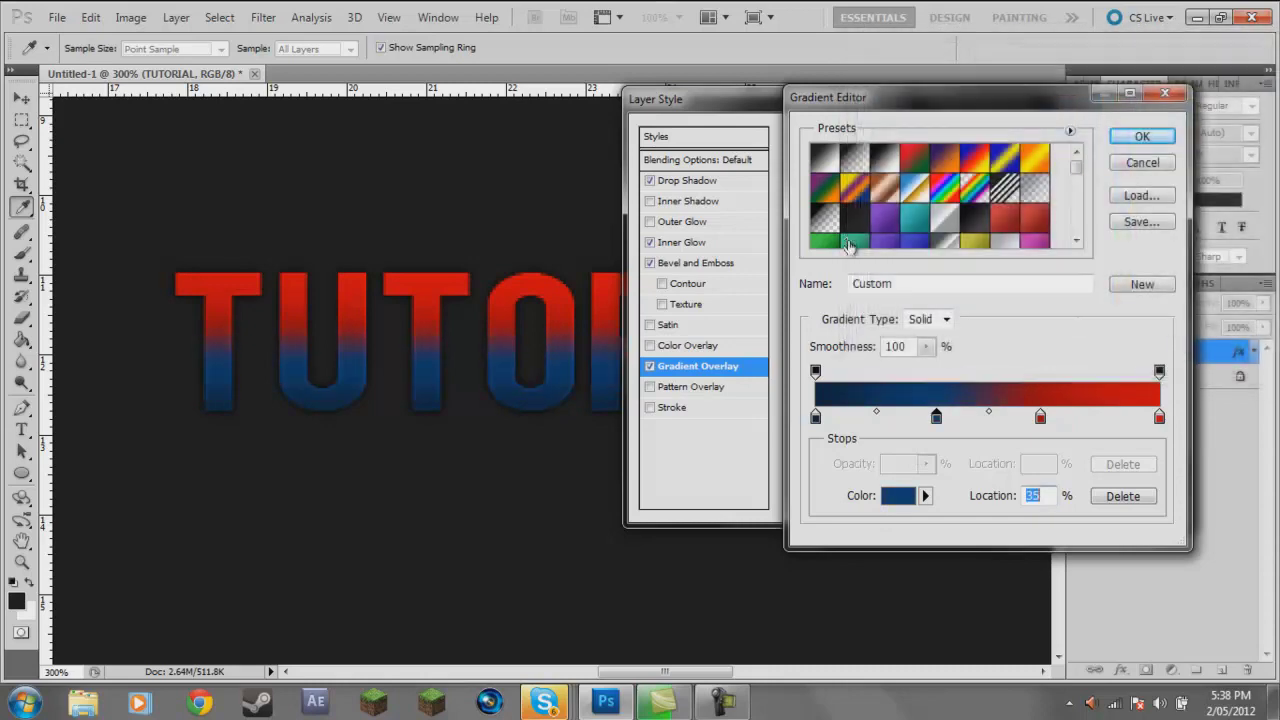
click(1040, 416)
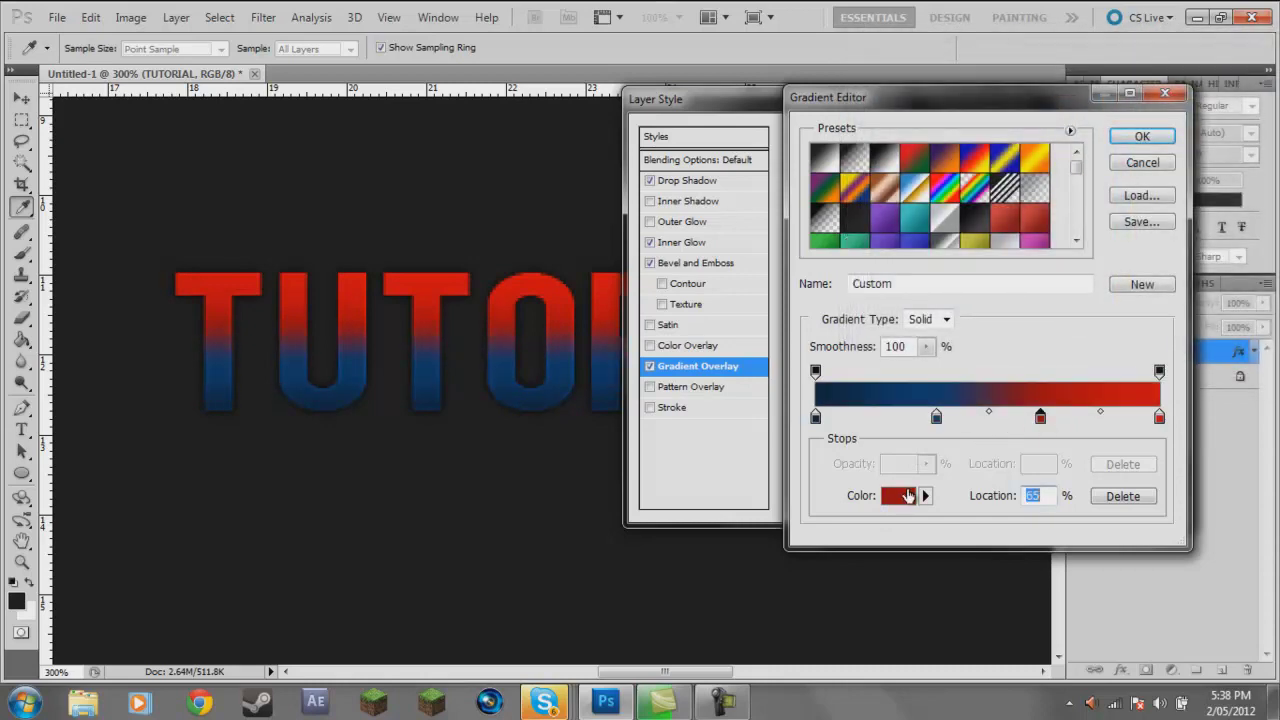
click(898, 496)
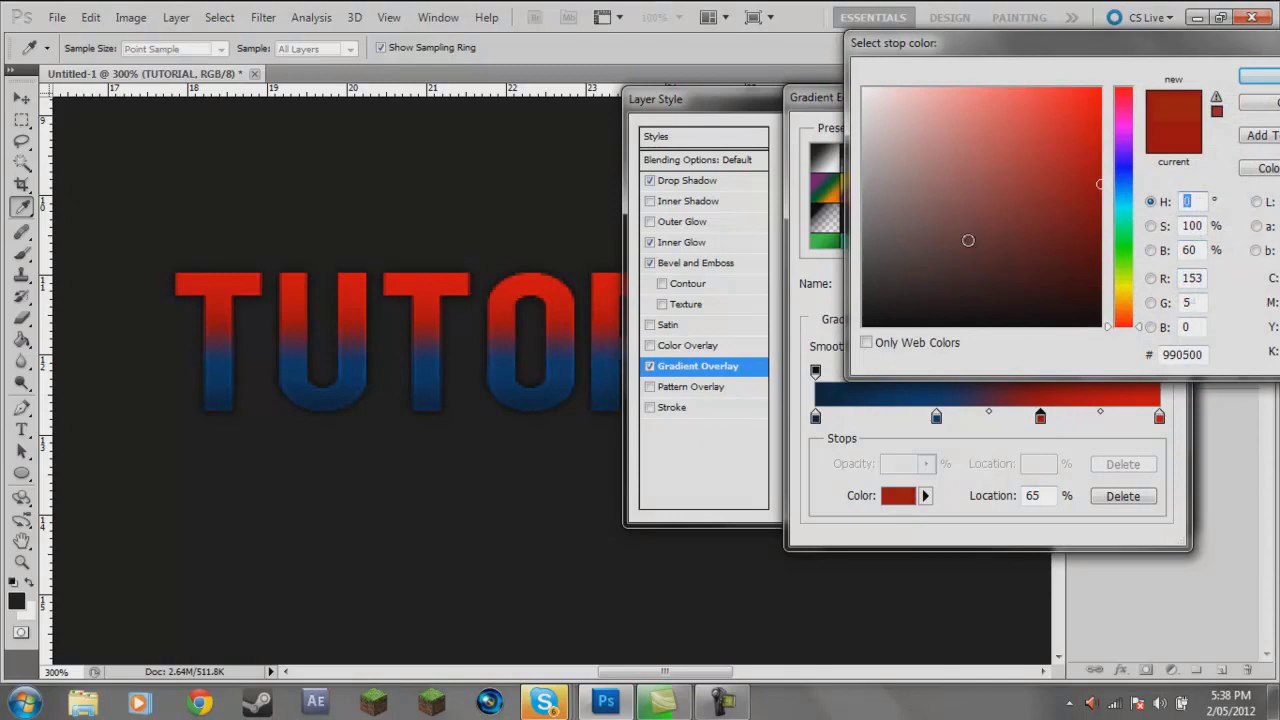
text(210)
key(Return)
- Change the 100% stop to hue 211 and accept the finished blue gradient
click(1159, 417)
click(898, 496)
click(1190, 201)
text(211)
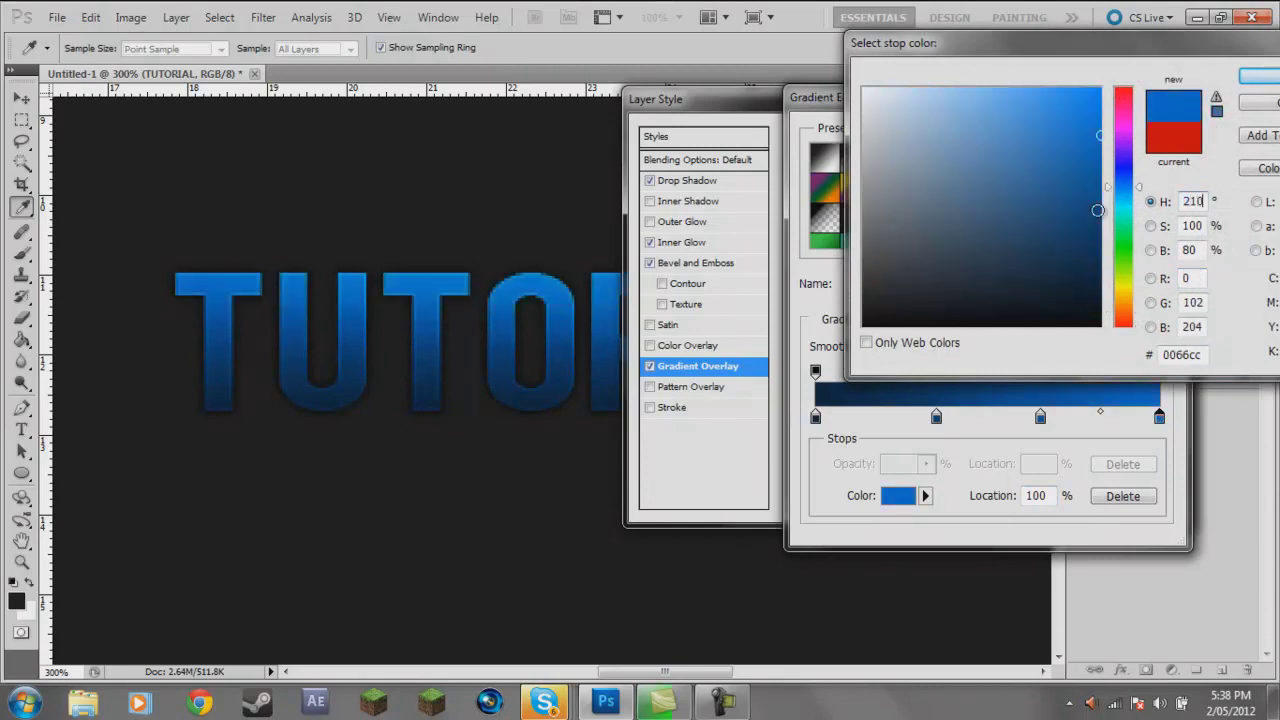
click(1255, 78)
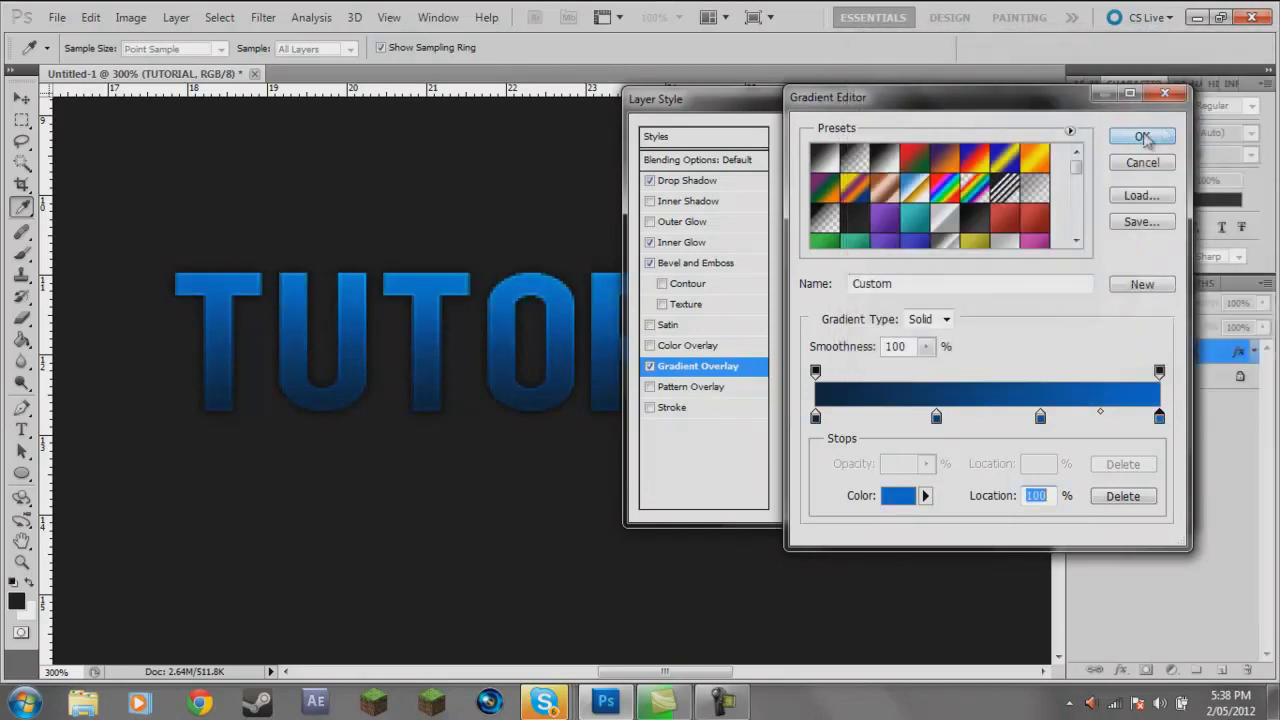
click(1145, 133)
click(1130, 136)
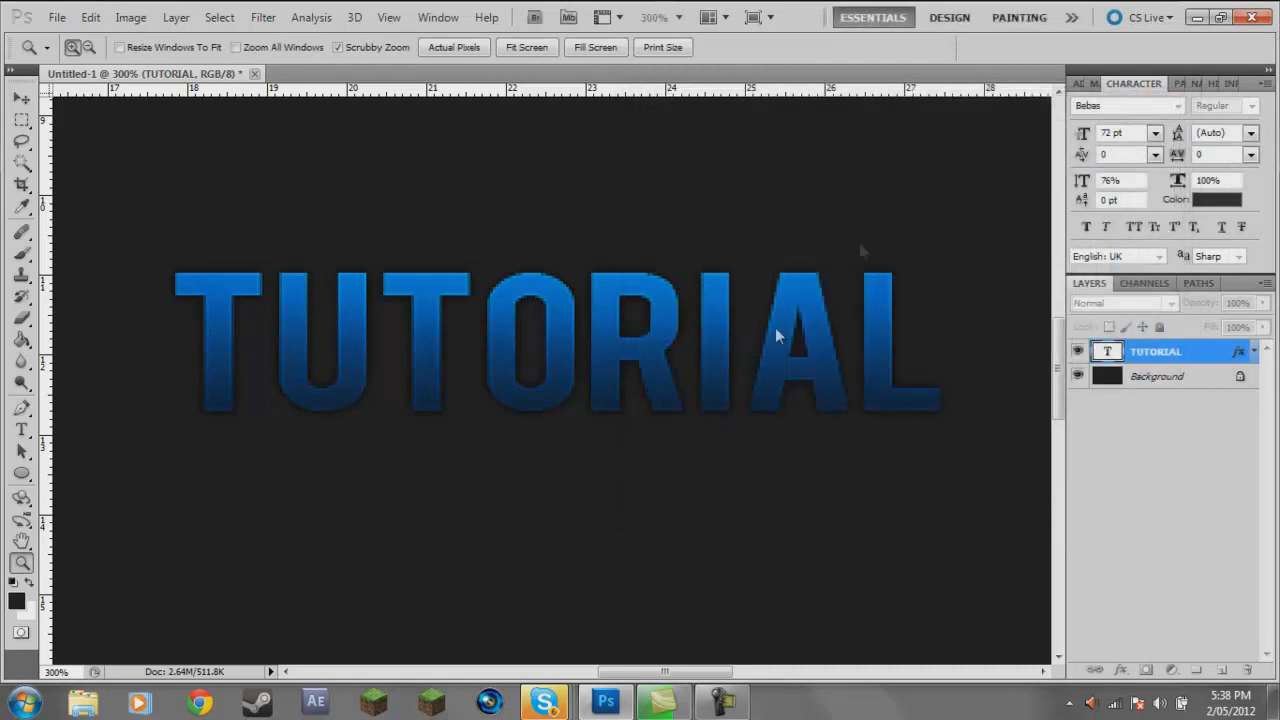
right_click(434, 325)
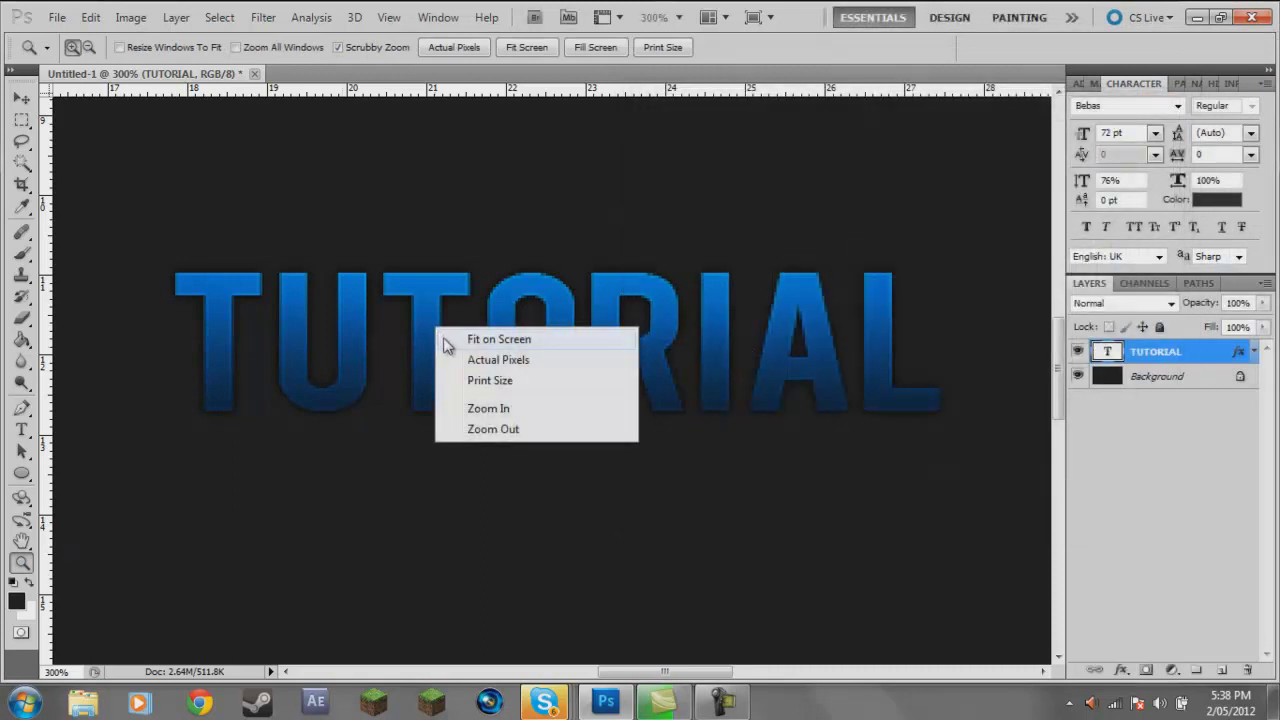
click(470, 357)
click(548, 357)
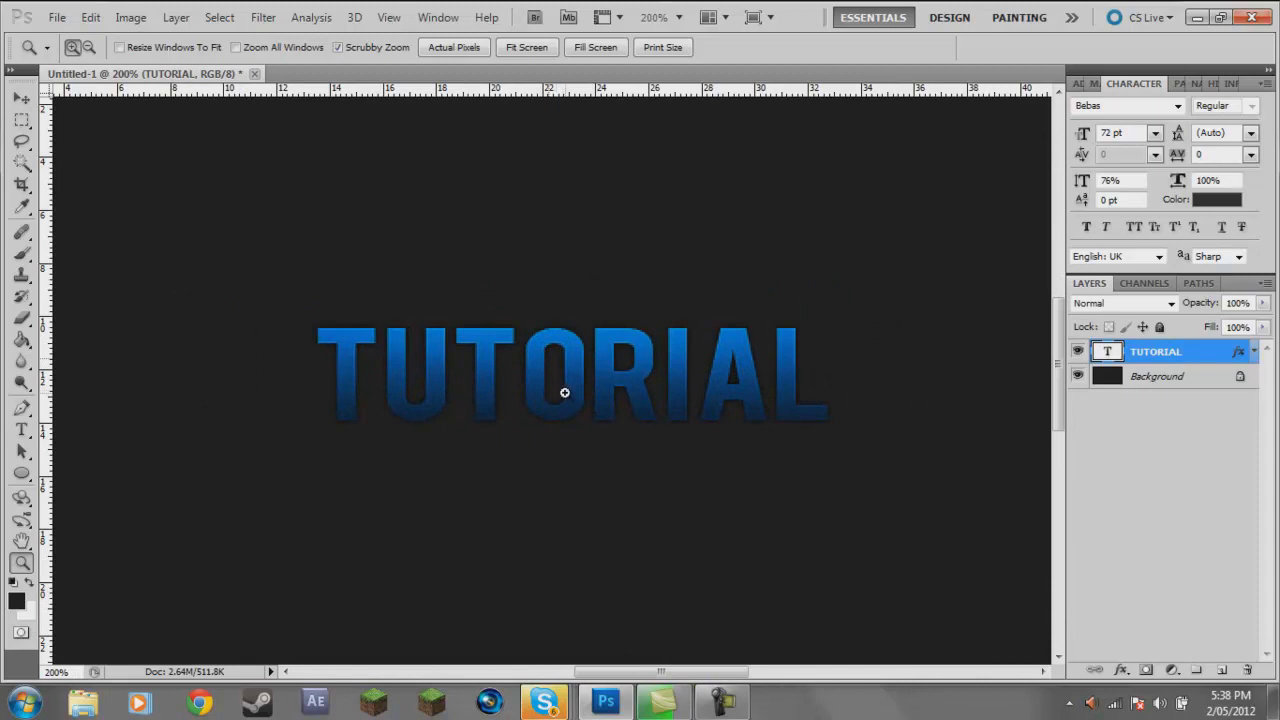
click(564, 392)
right_click(606, 297)
click(620, 303)
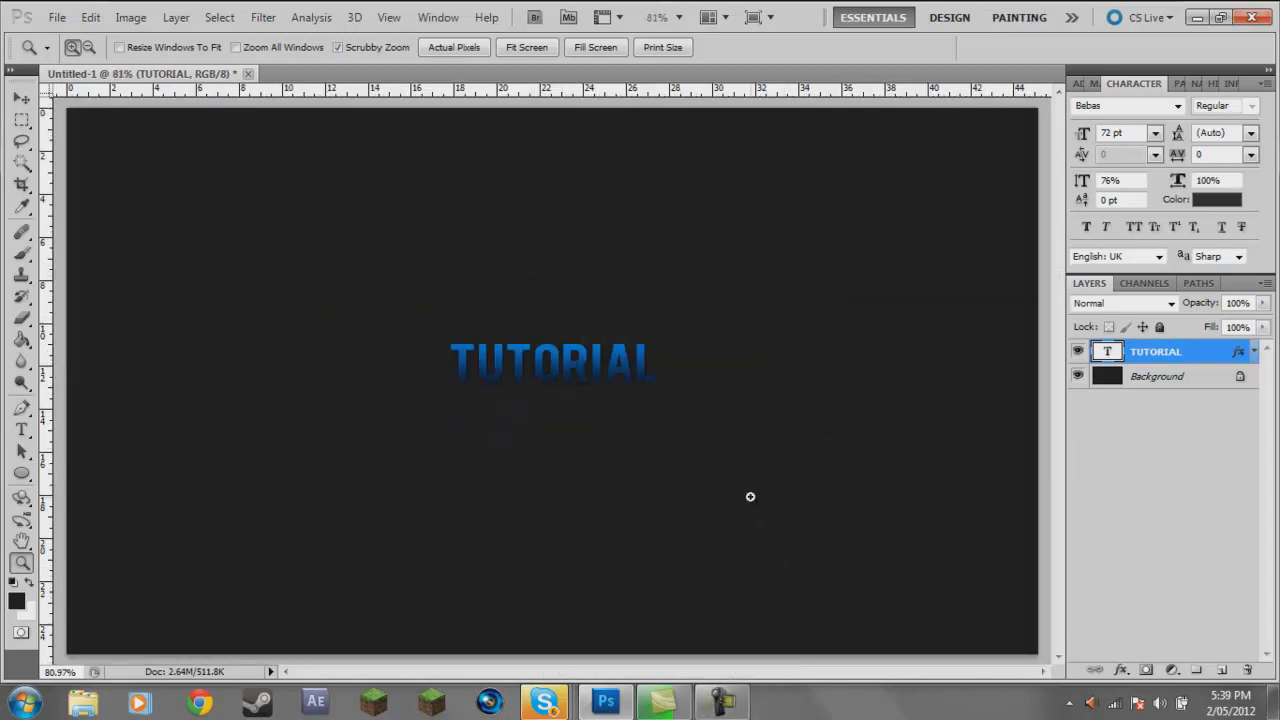
click(553, 358)
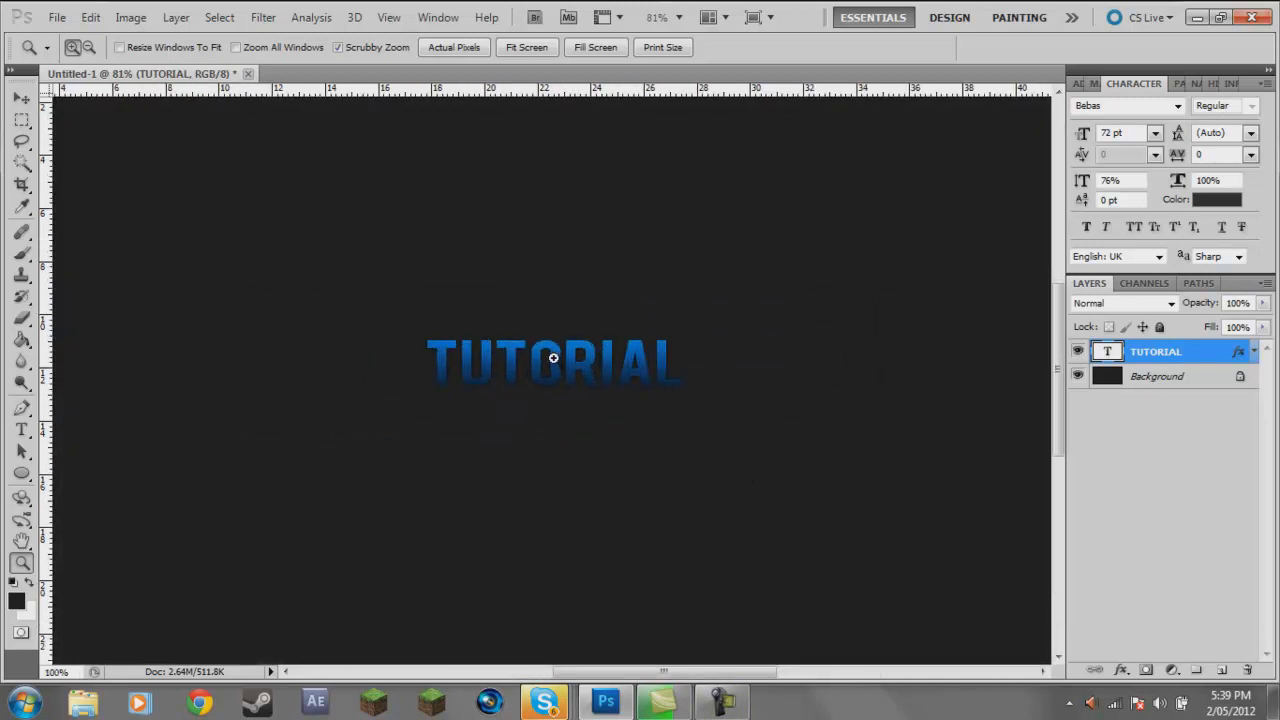
click(553, 358)
click(553, 358)
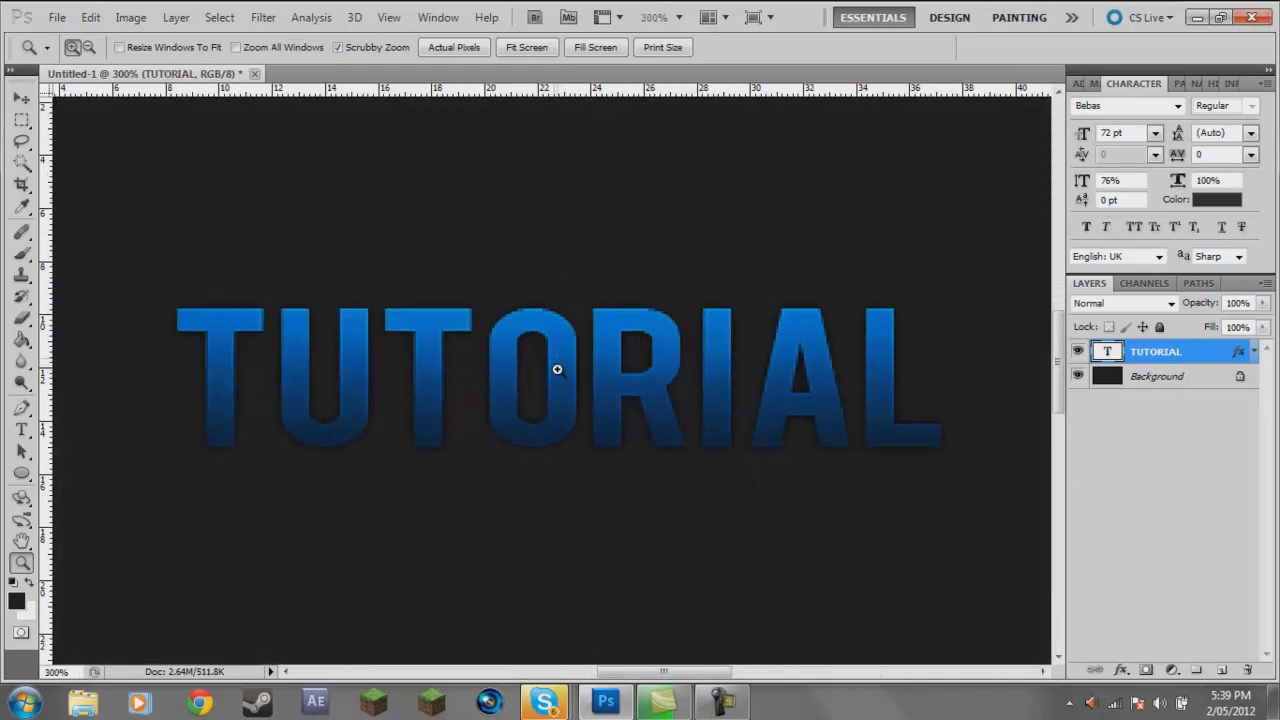
right_click(562, 370)
key(ctrl+0)
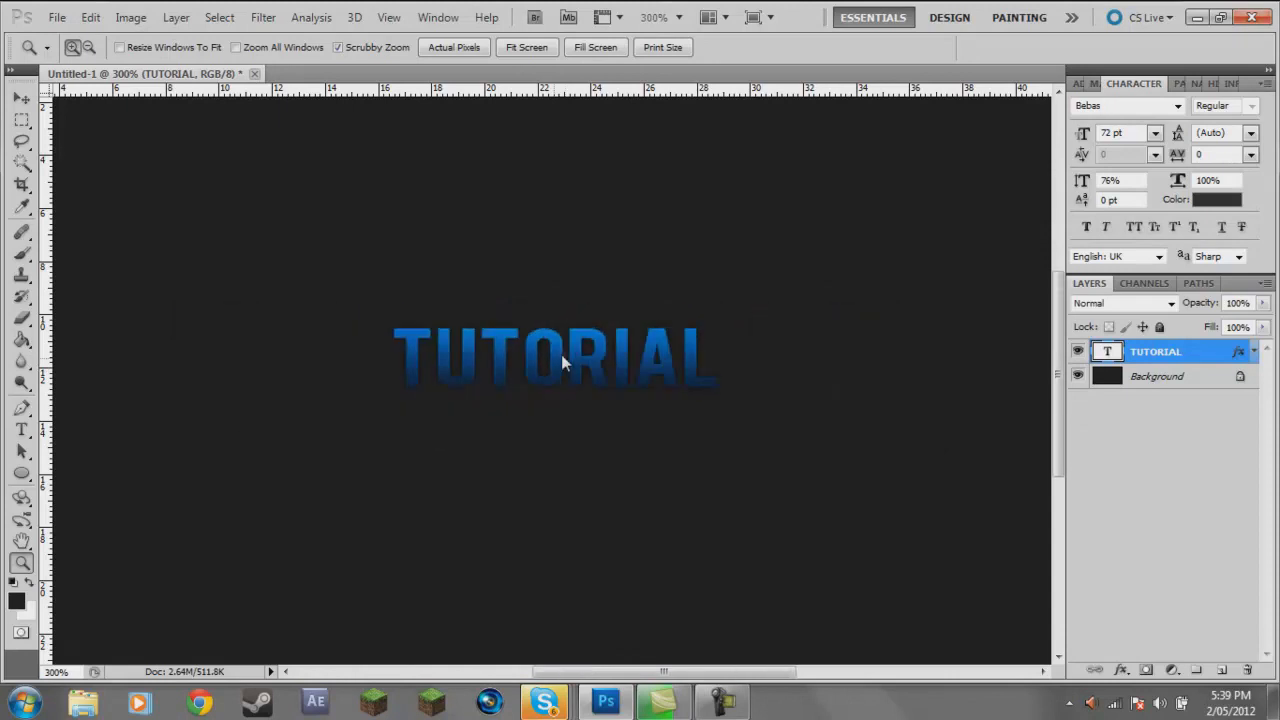
click(561, 352)
click(561, 352)
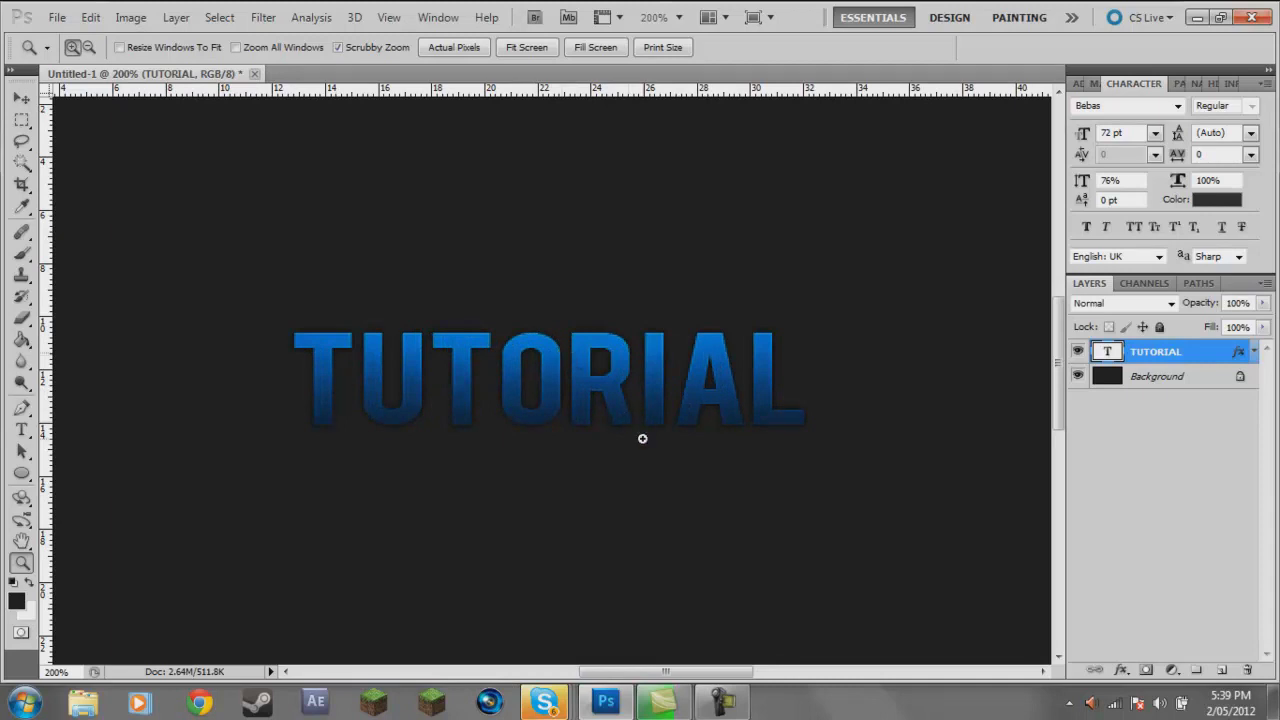
click(722, 703)
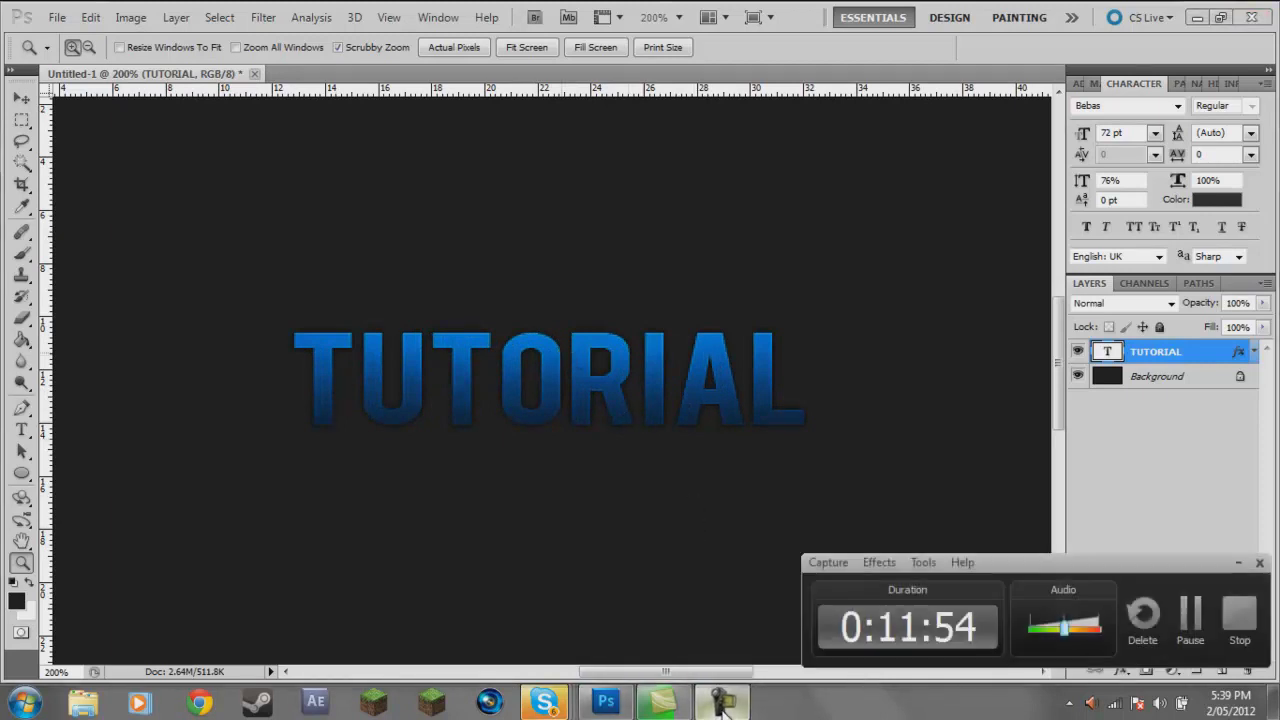